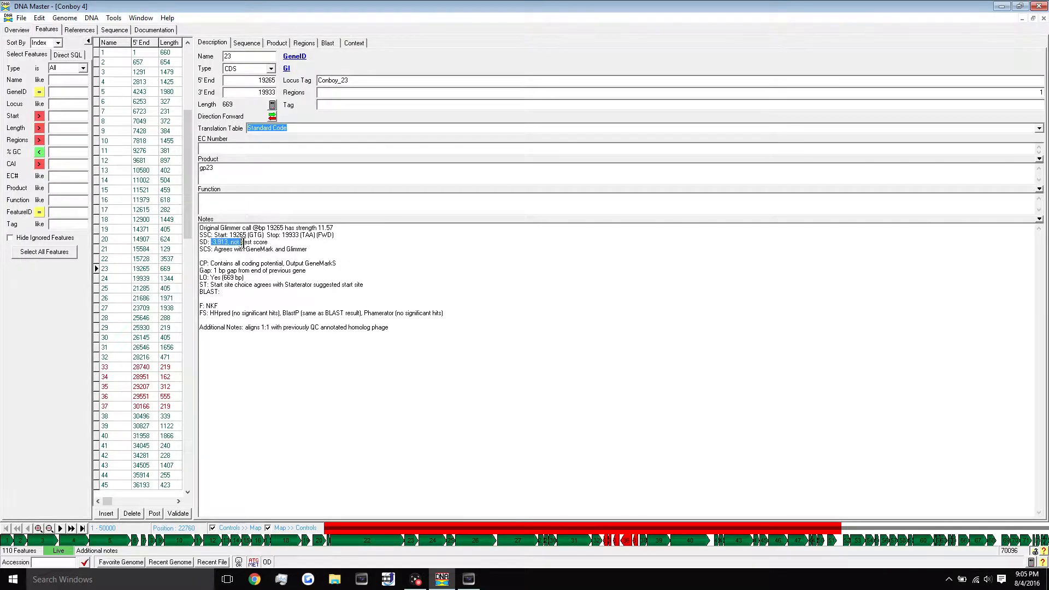
- Review gene 23's notes, including the gene-caller agreement, coding potential, gap, length, BLAST and additional notes entries
drag(211, 250, 310, 249)
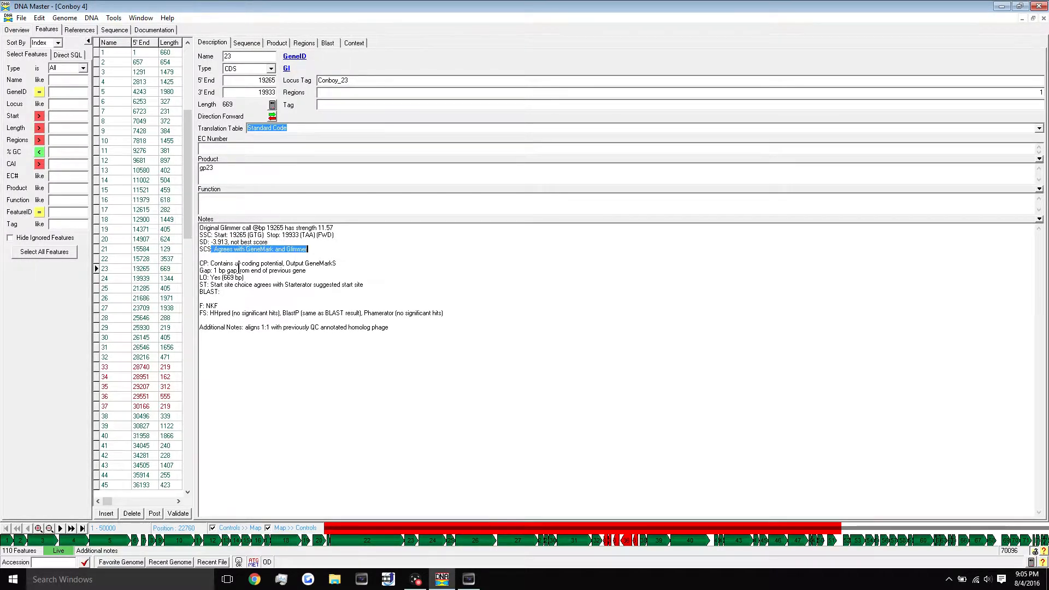
drag(211, 270, 290, 263)
click(219, 277)
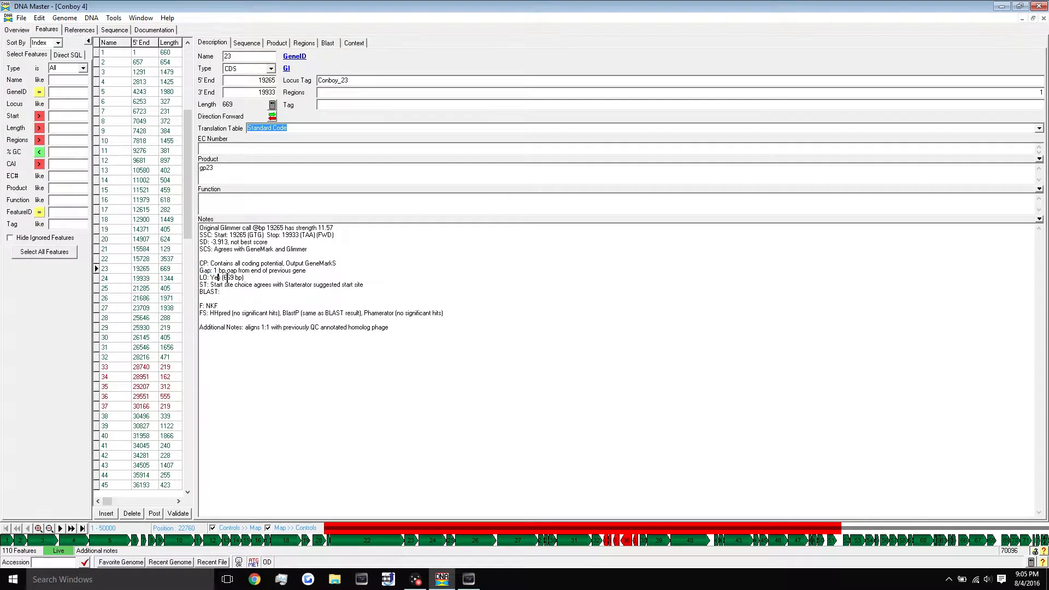
drag(221, 292, 353, 313)
drag(220, 327, 405, 328)
click(410, 328)
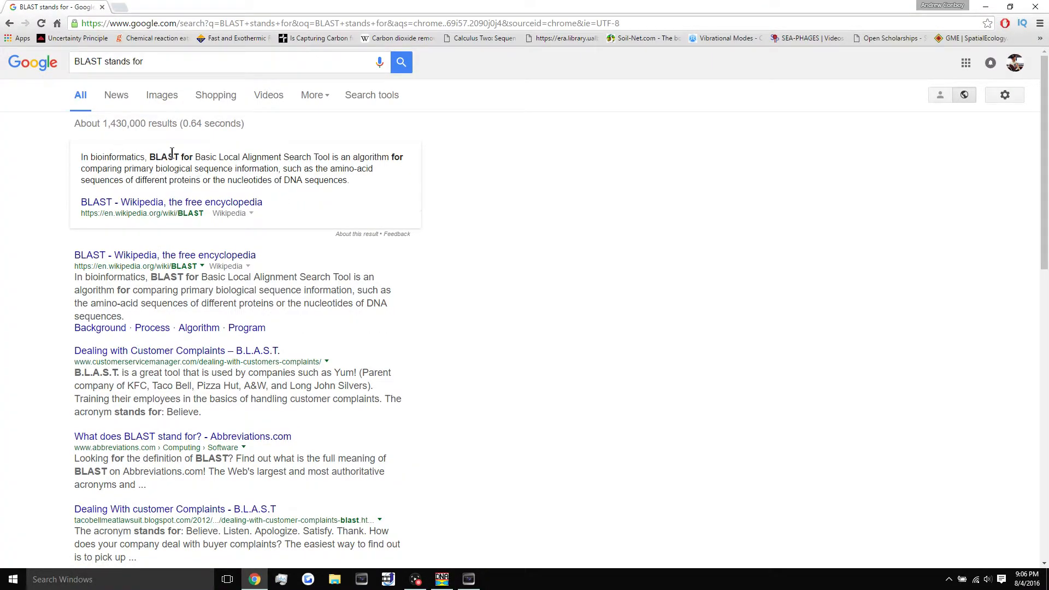
- Read what BLAST stands for in the Google search result, then return to DNA Master
drag(196, 157, 329, 159)
click(332, 159)
drag(331, 159, 194, 159)
key(alt+Tab)
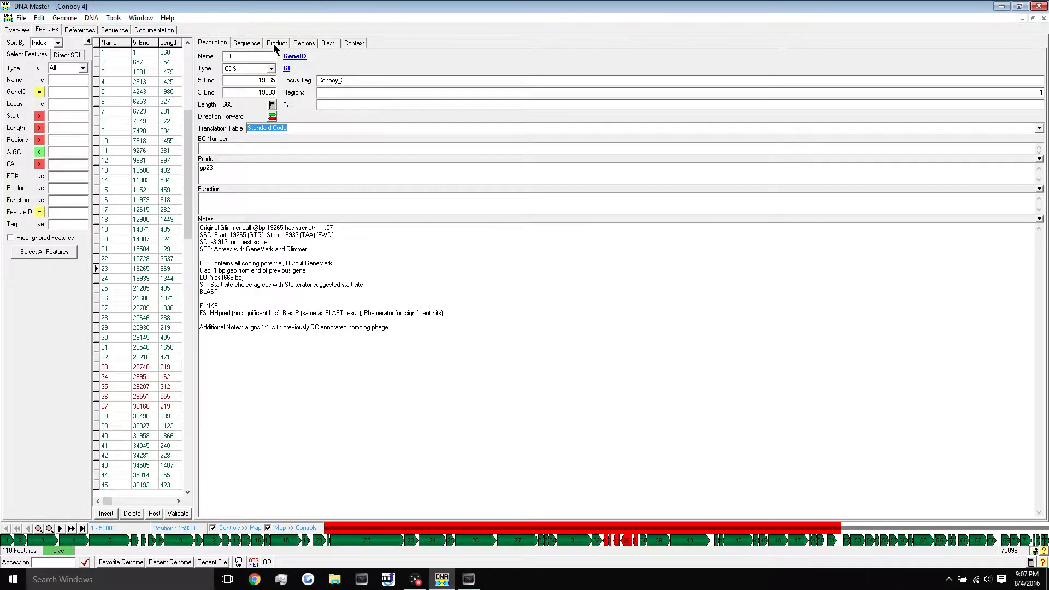
- Inspect the full inferred protein sequence of gene 23 and return to its description
click(275, 43)
drag(243, 84, 191, 67)
click(211, 80)
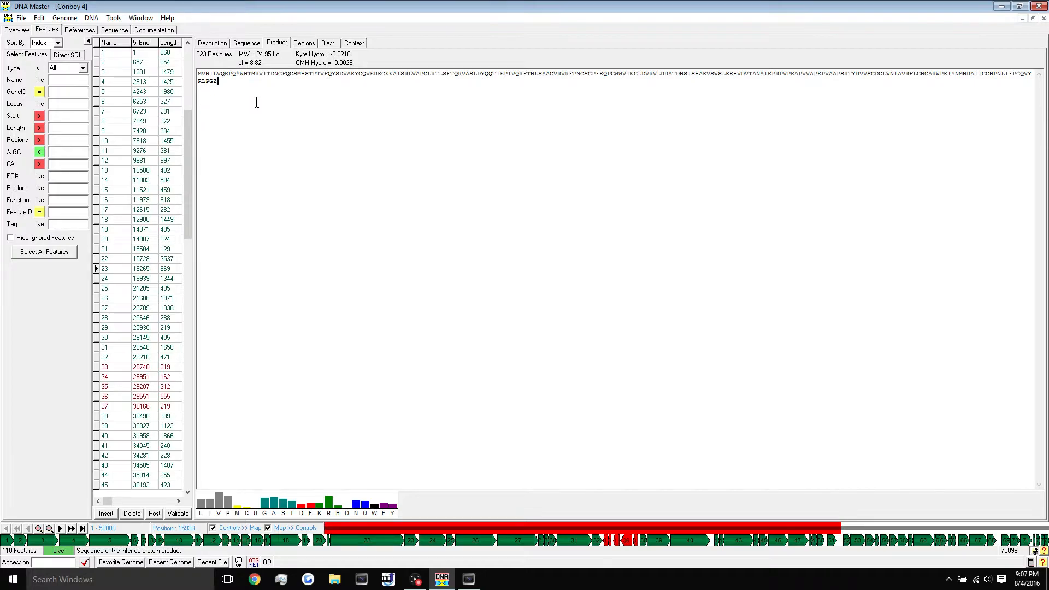
drag(220, 82, 190, 70)
click(212, 43)
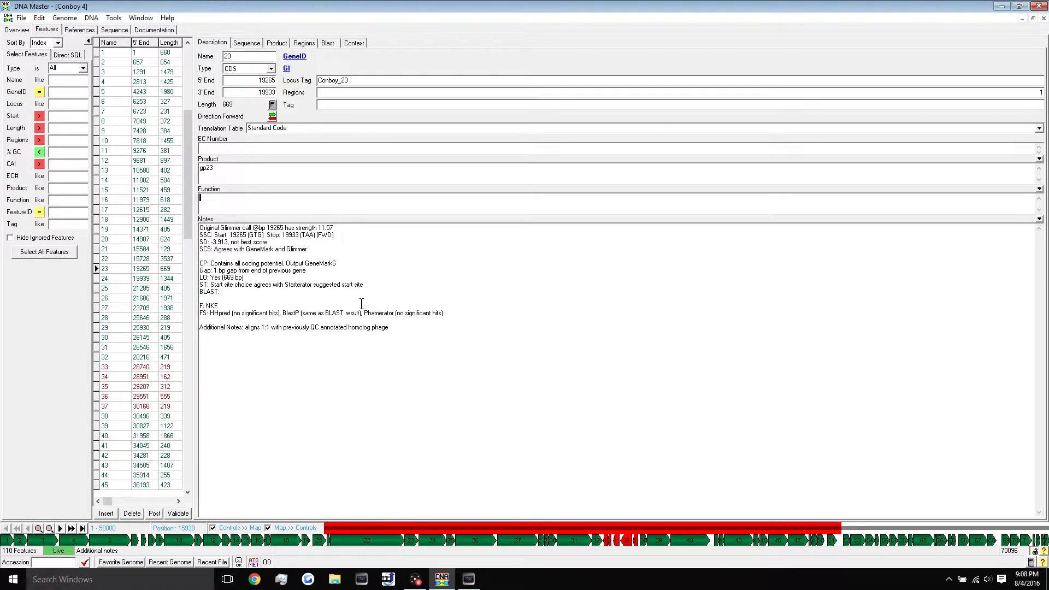
- View gene 23's BLAST hit list and the product sequence used as its query
click(331, 301)
click(328, 44)
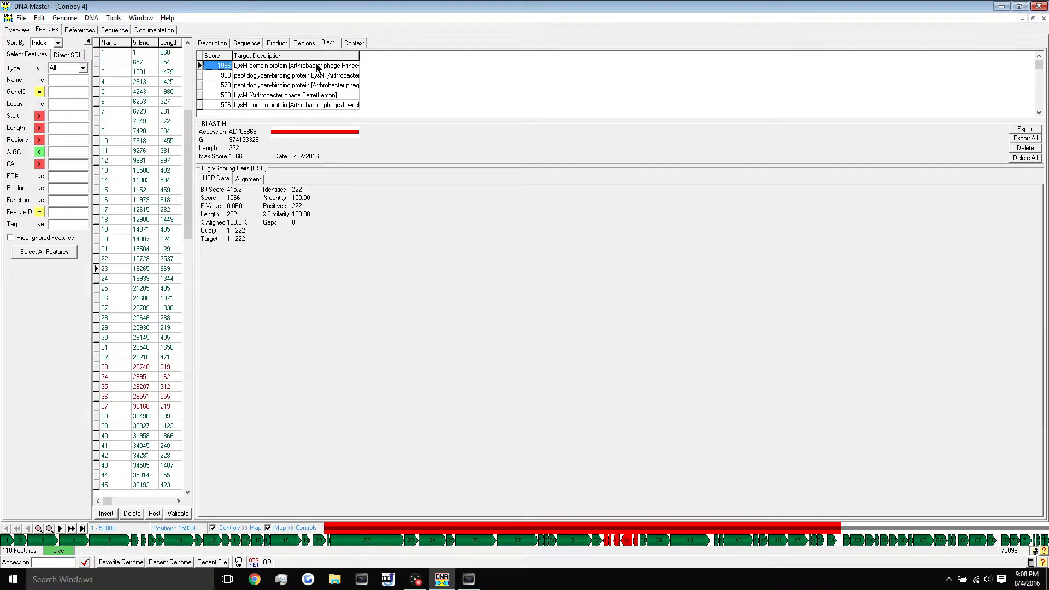
click(277, 42)
drag(218, 83, 192, 74)
click(239, 105)
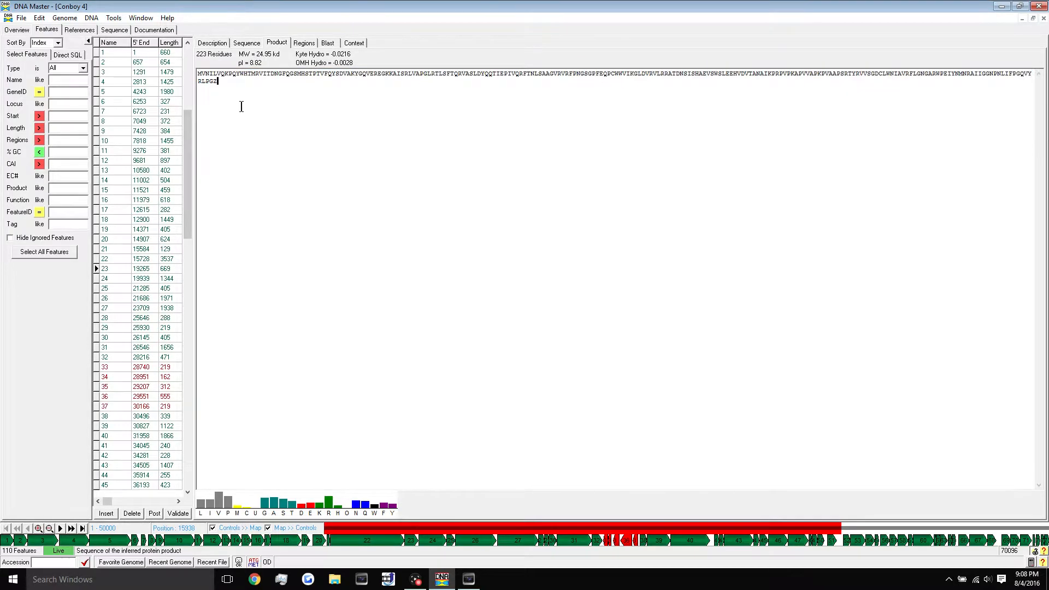
key(ctrl+a)
click(327, 43)
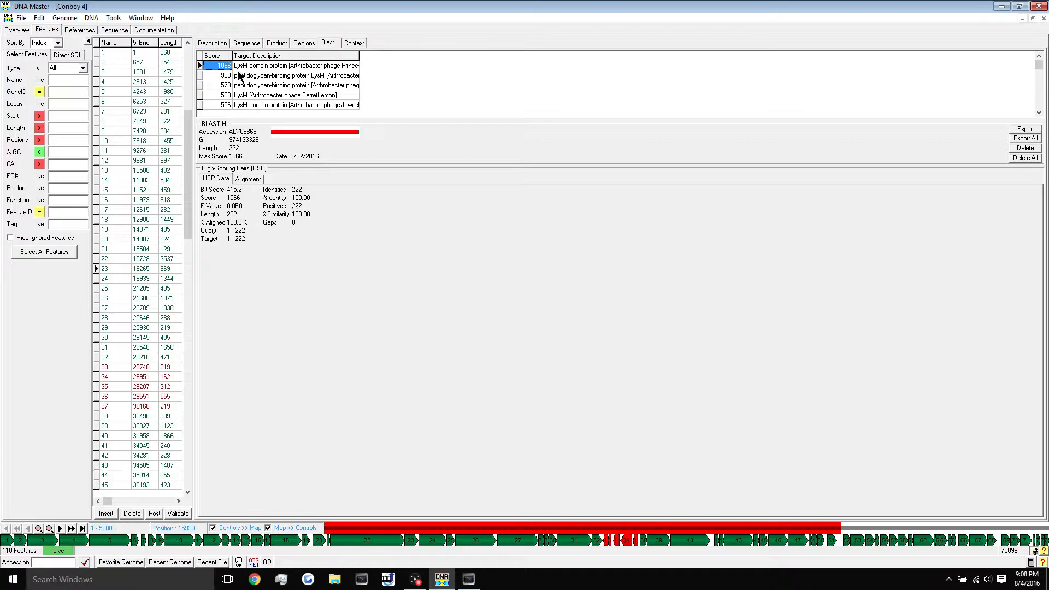
- Select the top BLAST hit, the LysM domain protein of Arthrobacter phage PrincessTrina, and export gene 23's hits to a text report
mouse_move(1040, 65)
mouse_down()
mouse_move(1040, 101)
mouse_move(1040, 62)
mouse_up()
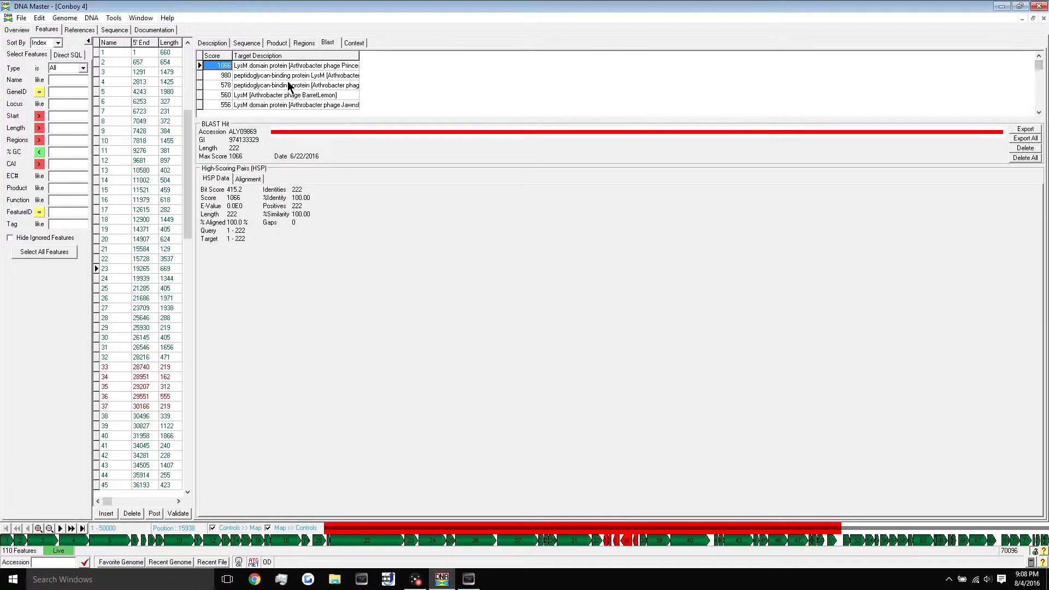
click(263, 69)
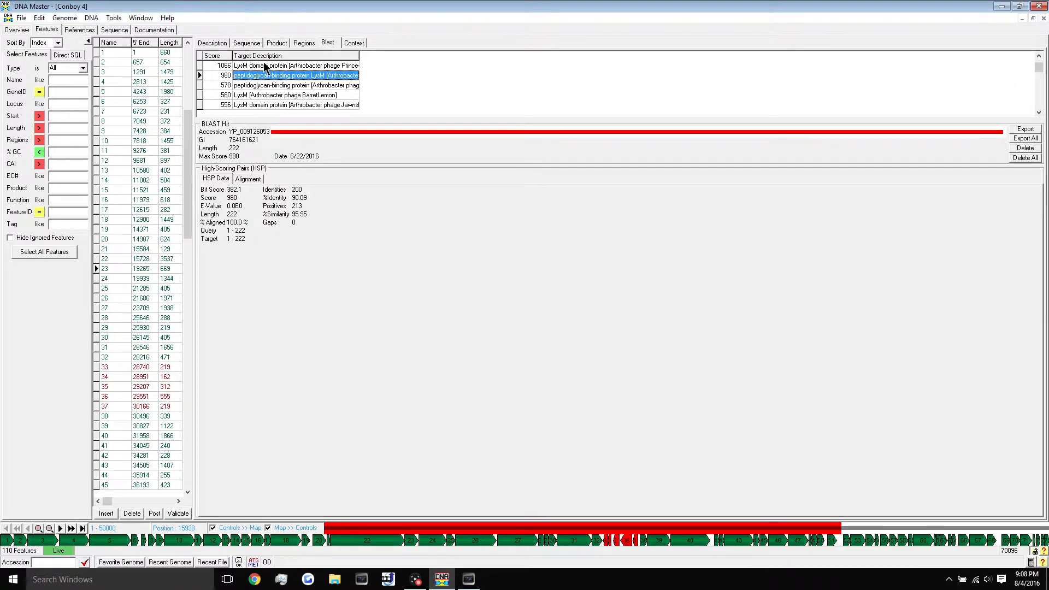
click(210, 43)
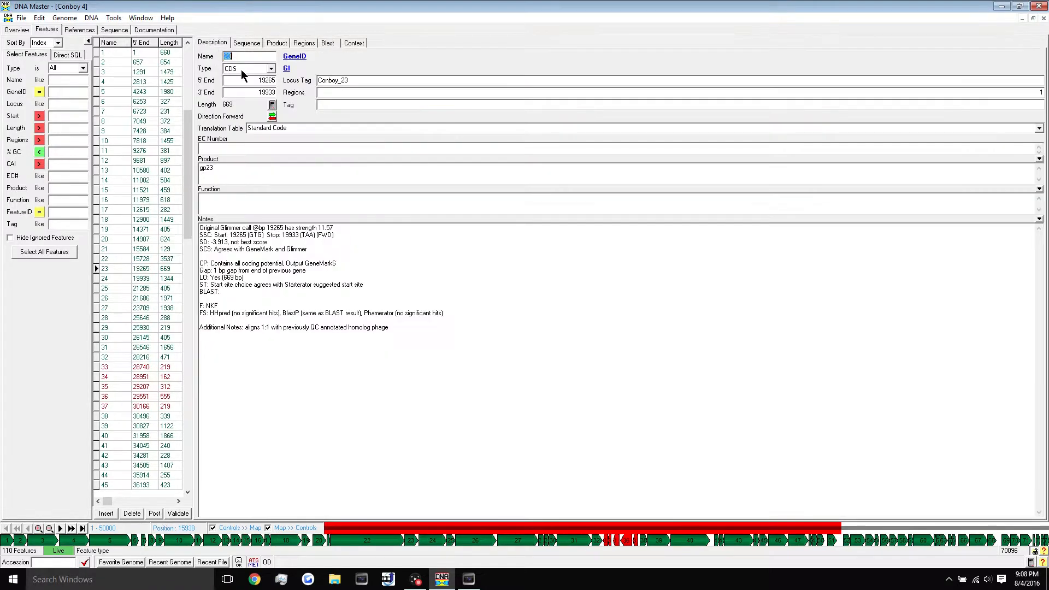
click(299, 260)
click(326, 43)
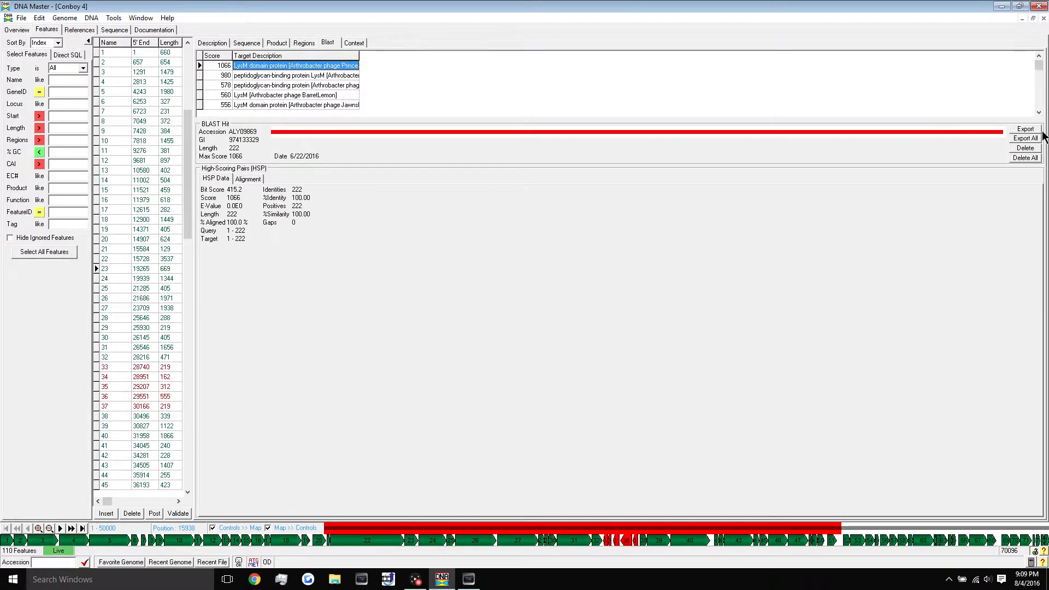
click(1024, 131)
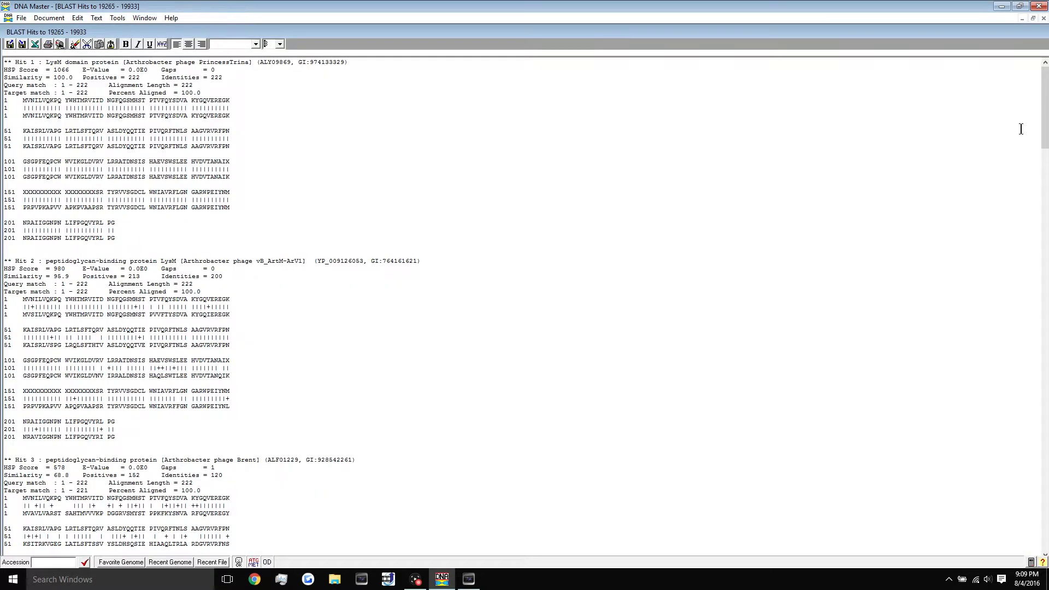
- Examine Hit 1's heading line in the BLAST report, noting the protein description, host genus and phage name
click(5, 62)
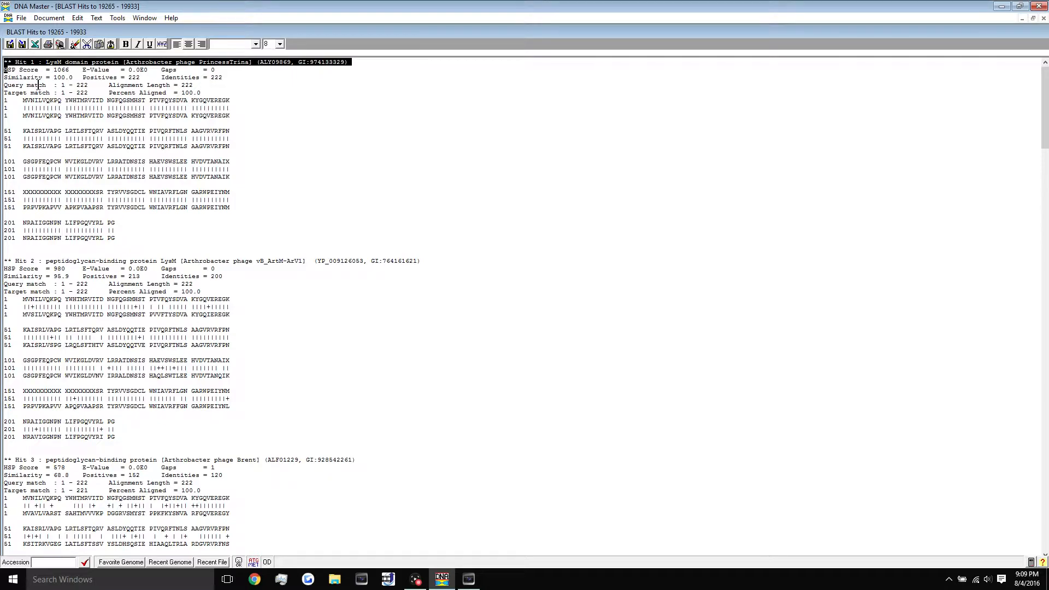
click(5, 62)
drag(5, 63, 61, 85)
click(61, 86)
drag(7, 62, 119, 64)
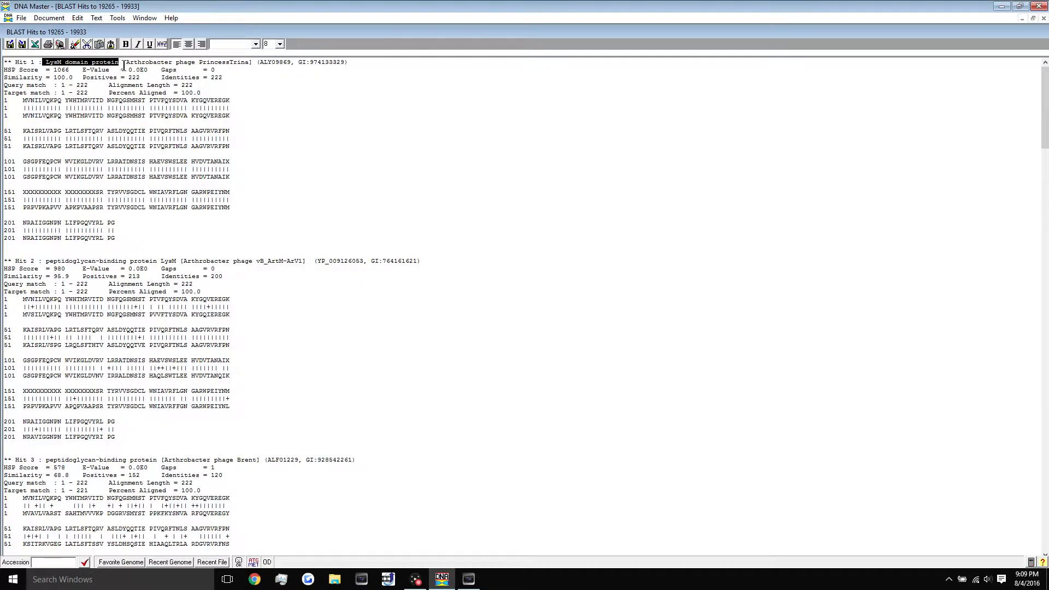
double_click(135, 63)
click(181, 62)
double_click(223, 62)
click(197, 77)
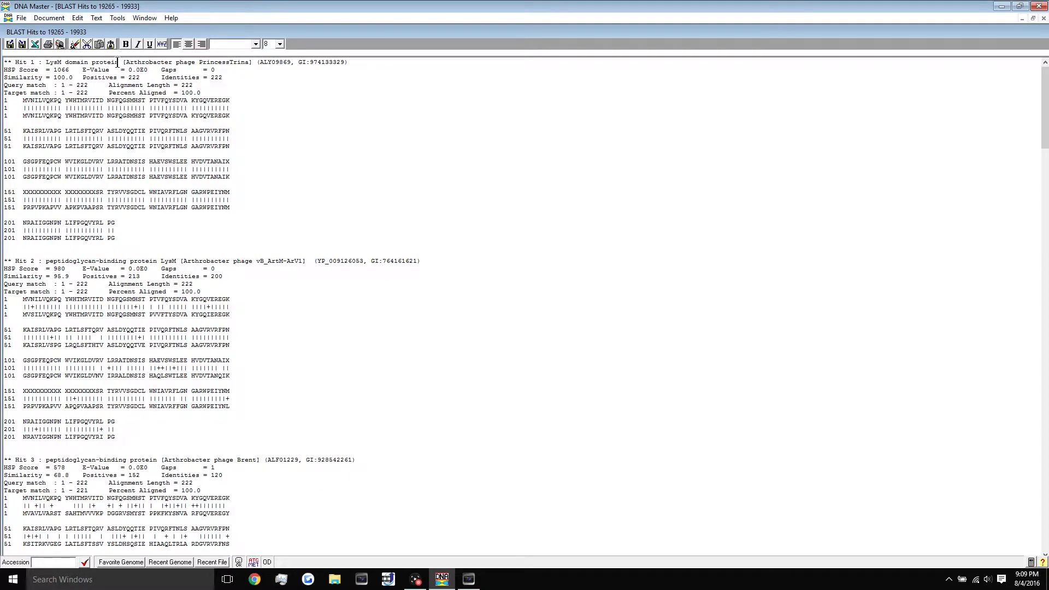
- Check the E-value listed under Hit 1 in the BLAST report
click(355, 62)
drag(81, 69, 148, 70)
click(85, 70)
drag(149, 70, 126, 70)
click(131, 70)
mouse_move(149, 70)
mouse_down()
mouse_move(78, 70)
mouse_move(150, 70)
mouse_up()
drag(150, 70, 82, 70)
drag(4, 61, 51, 62)
click(51, 62)
- Compare Hit 1's query match and target match entries with the query and target rows of its alignment
drag(4, 86, 55, 86)
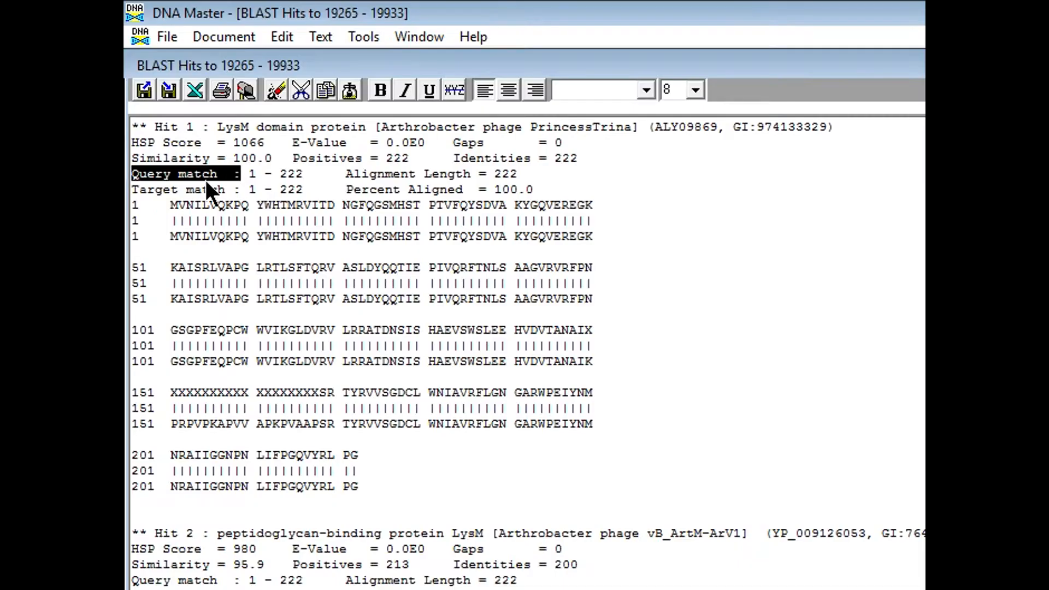
drag(132, 190, 229, 191)
click(231, 190)
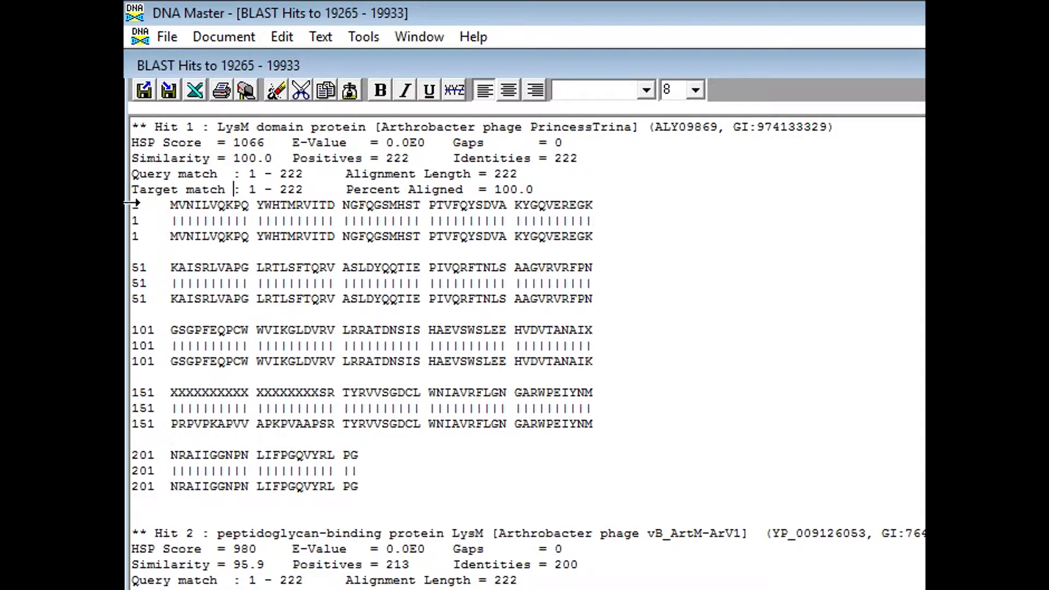
drag(163, 205, 596, 205)
drag(170, 268, 600, 273)
drag(170, 236, 608, 237)
drag(597, 236, 604, 207)
click(174, 237)
click(178, 206)
drag(358, 488, 170, 252)
click(167, 248)
- Examine the bracketed organism name in Hit 1's heading to identify the phage the target belongs to
drag(381, 127, 634, 131)
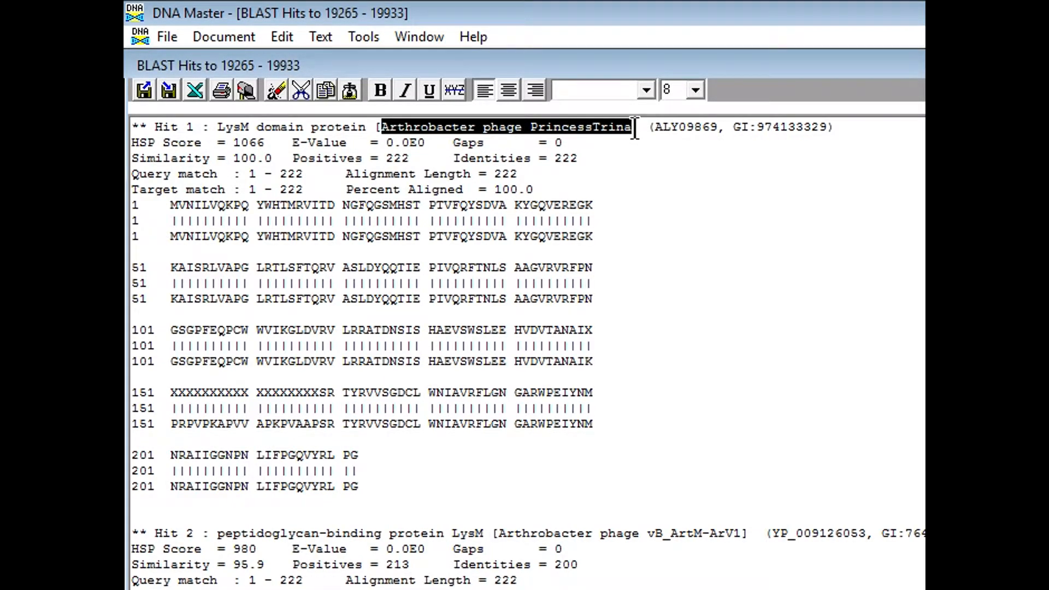
click(509, 126)
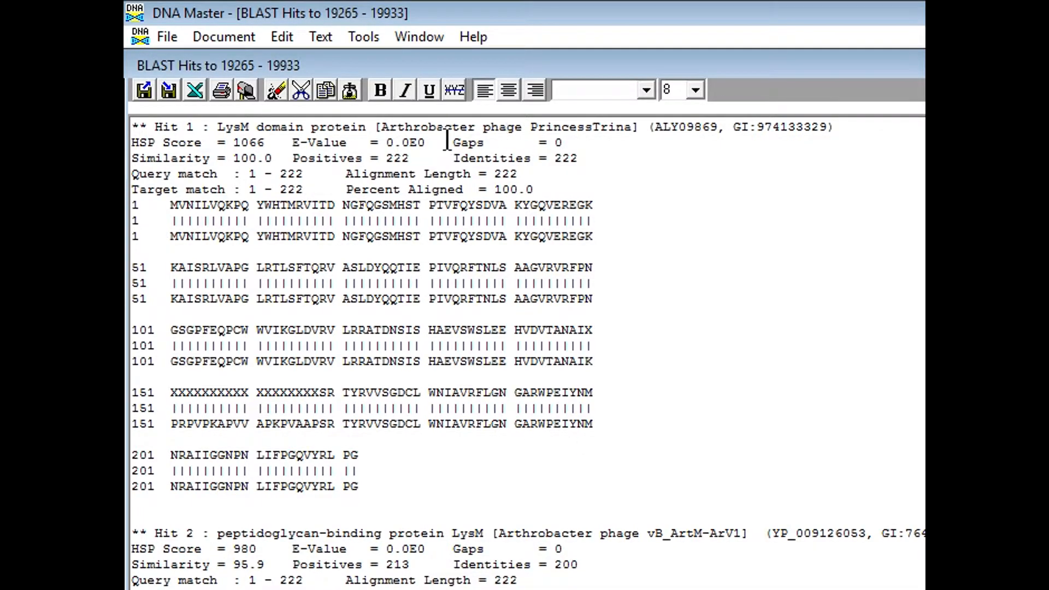
drag(382, 127, 619, 127)
click(587, 150)
drag(366, 127, 649, 132)
click(649, 131)
drag(366, 129, 650, 131)
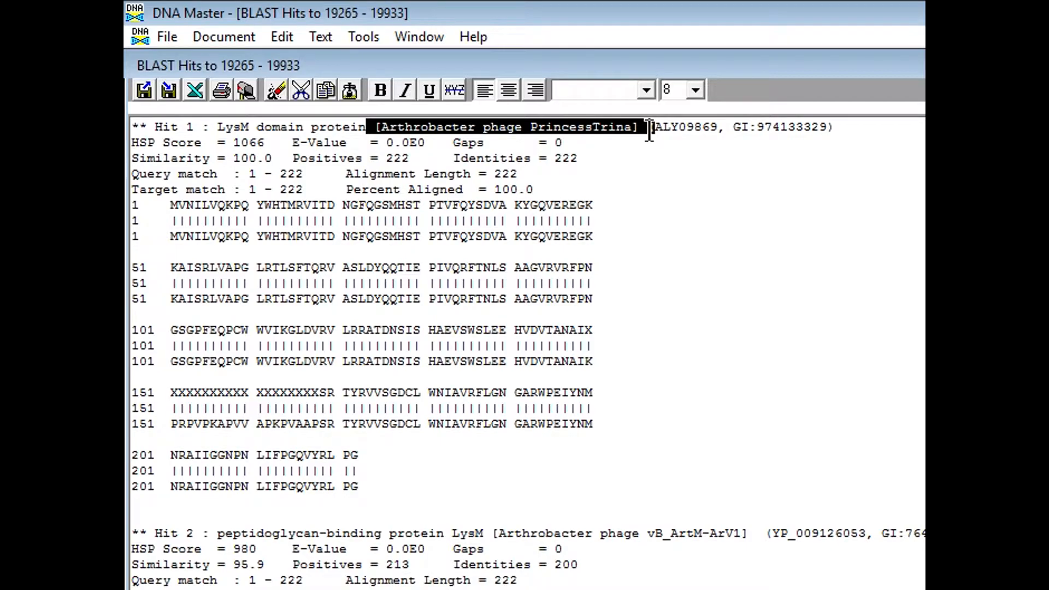
click(555, 282)
- Check Hit 1's full alignment against its query and target match ranges
drag(376, 487, 127, 196)
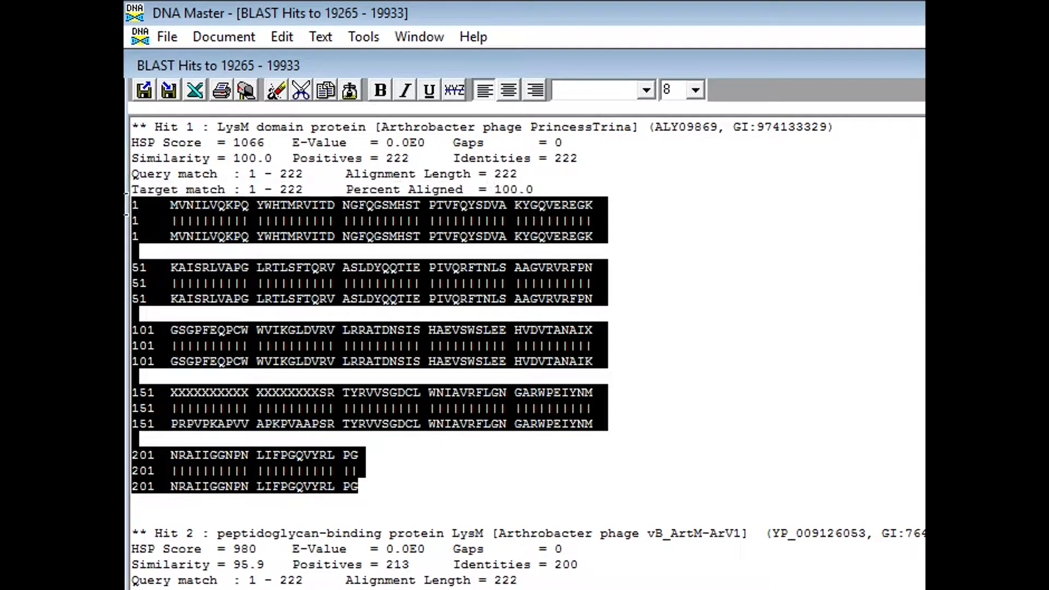
click(296, 173)
click(298, 193)
click(390, 186)
drag(382, 127, 598, 116)
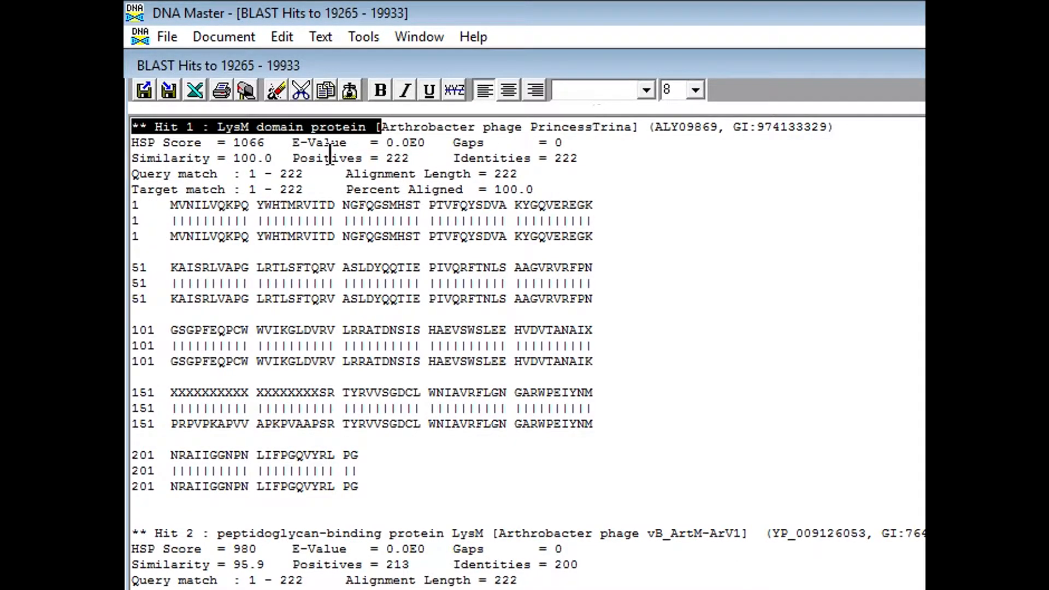
click(304, 144)
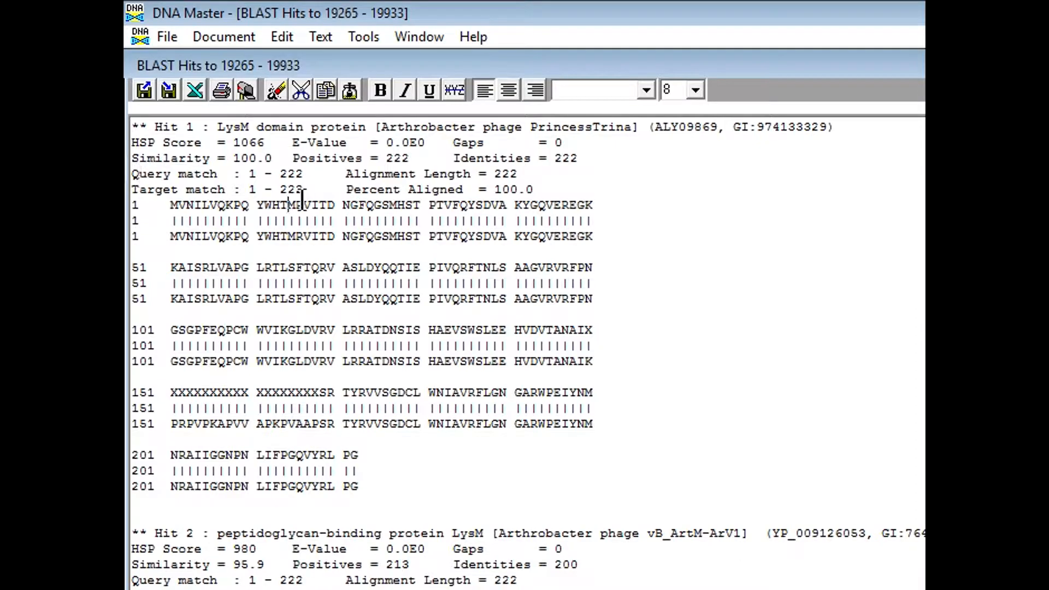
- Compare the starting residue numbers of the query and target rows in Hit 1's alignment
drag(145, 206, 132, 207)
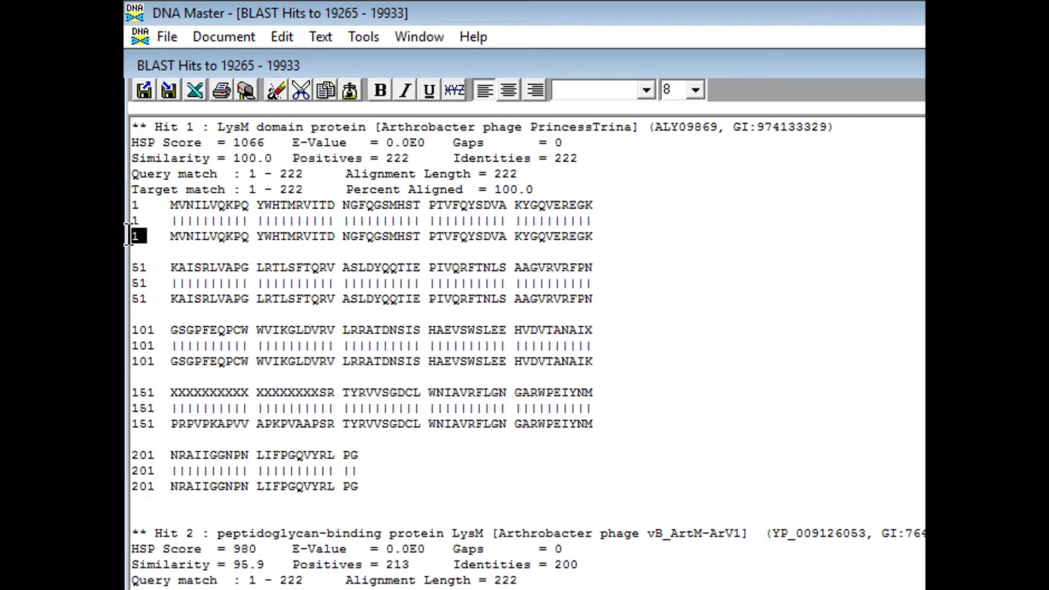
drag(163, 205, 377, 490)
click(378, 490)
drag(129, 205, 139, 205)
click(140, 206)
drag(130, 205, 141, 205)
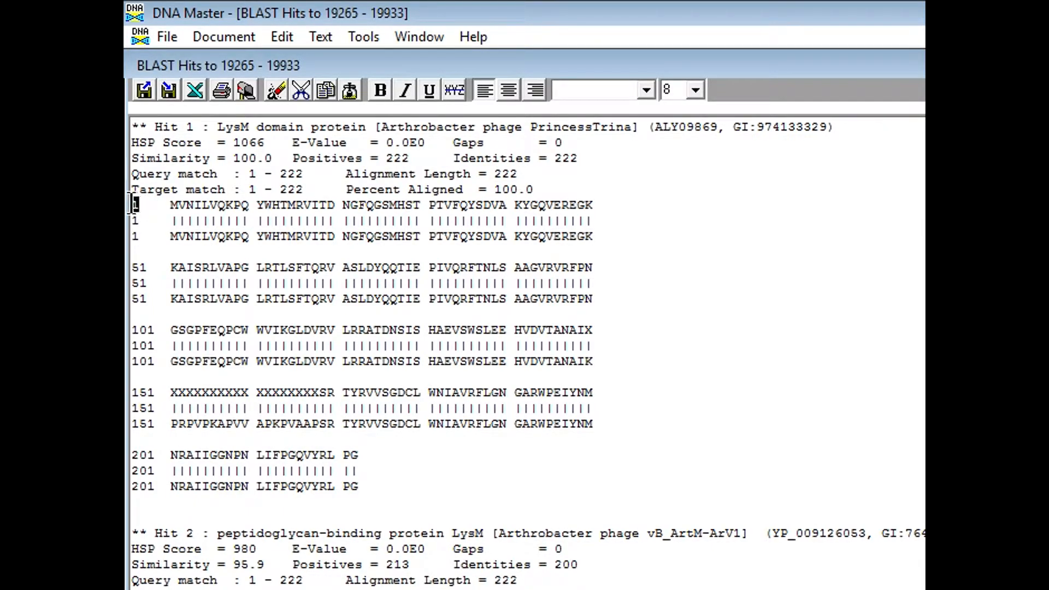
click(148, 206)
drag(143, 206, 127, 204)
drag(145, 239, 129, 242)
drag(154, 204, 129, 203)
click(159, 207)
- Recheck how the first query row lines up with the target row in Hit 1, and review the hit's E-value
drag(139, 208, 134, 234)
click(157, 235)
click(147, 208)
key(Down)
key(Down)
key(Down)
click(141, 210)
drag(292, 142, 453, 143)
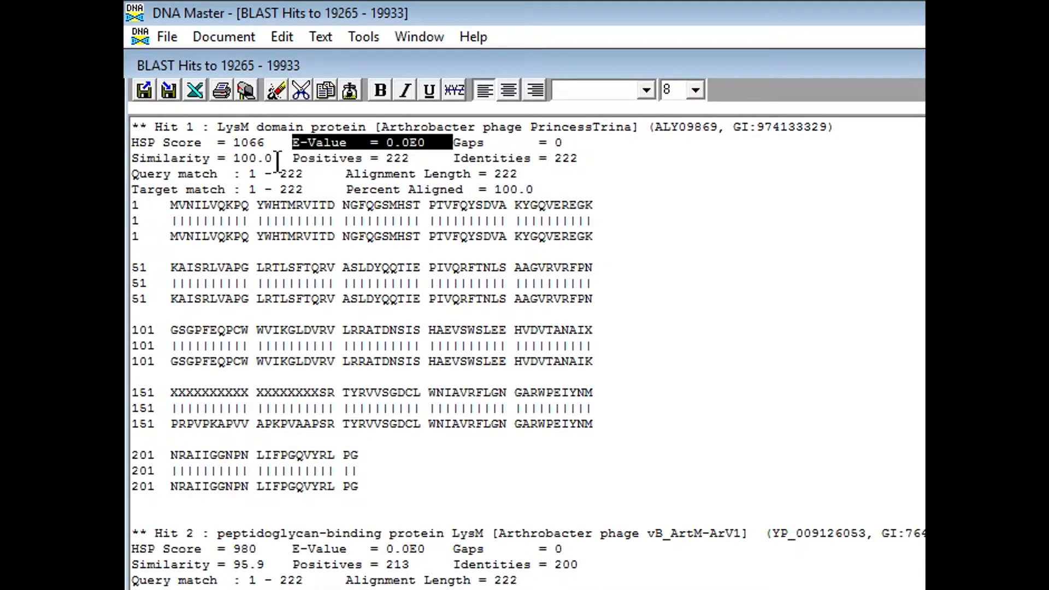
click(179, 174)
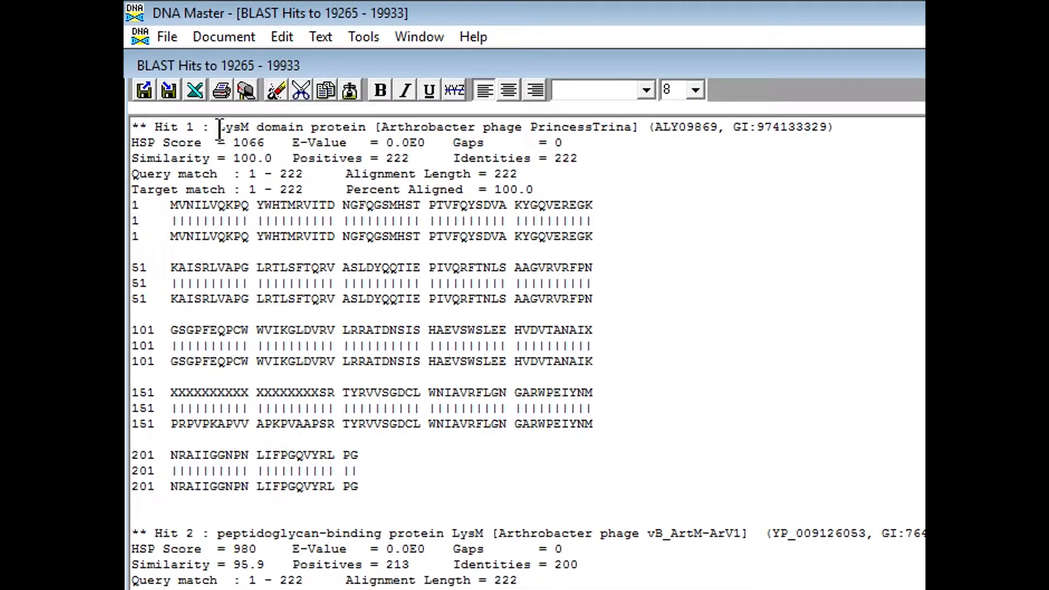
- Copy Hit 1's description and score lines into the BLAST entry of gene 23's notes, removing the extra blank line below
drag(218, 128, 541, 186)
key(ctrl+c)
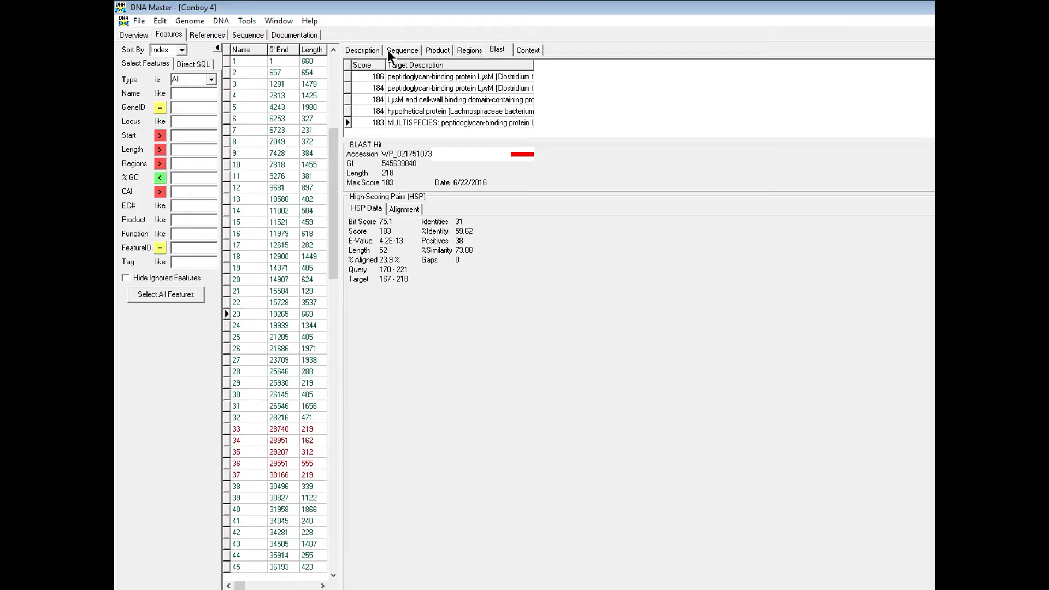
click(370, 49)
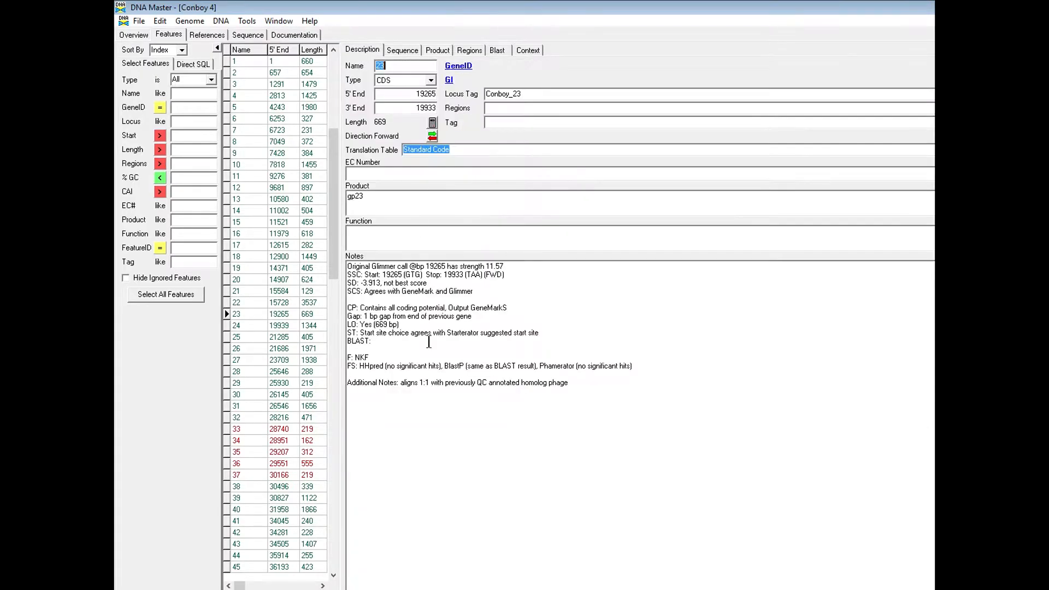
right_click(385, 343)
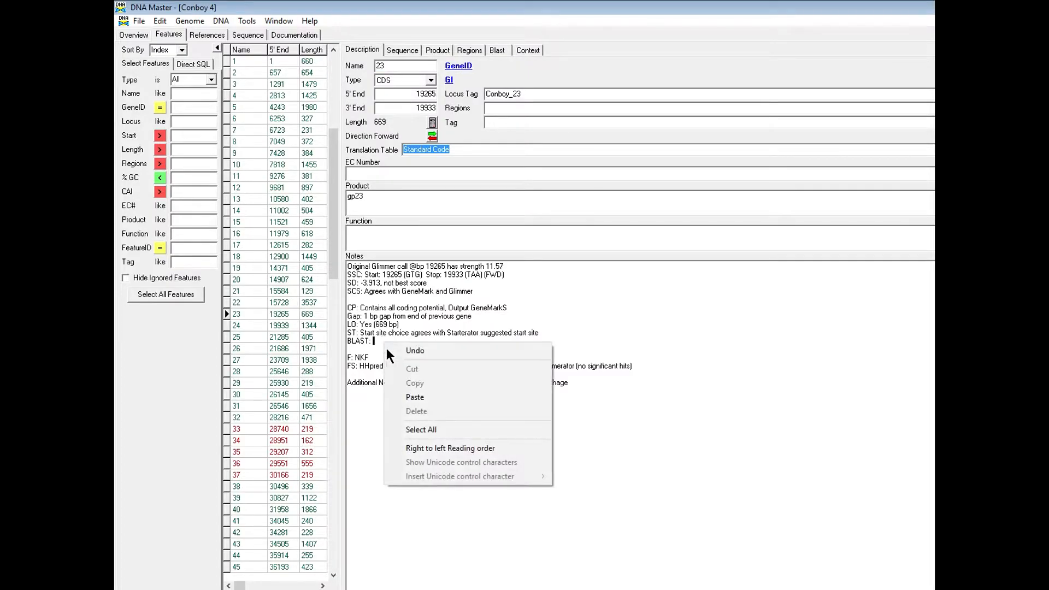
click(422, 395)
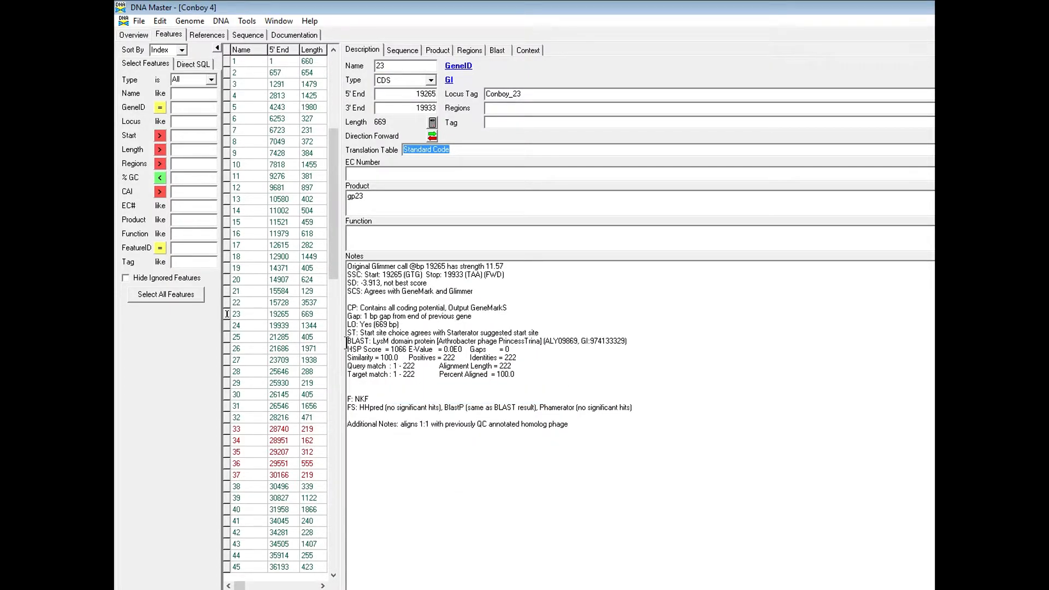
key(BackSpace)
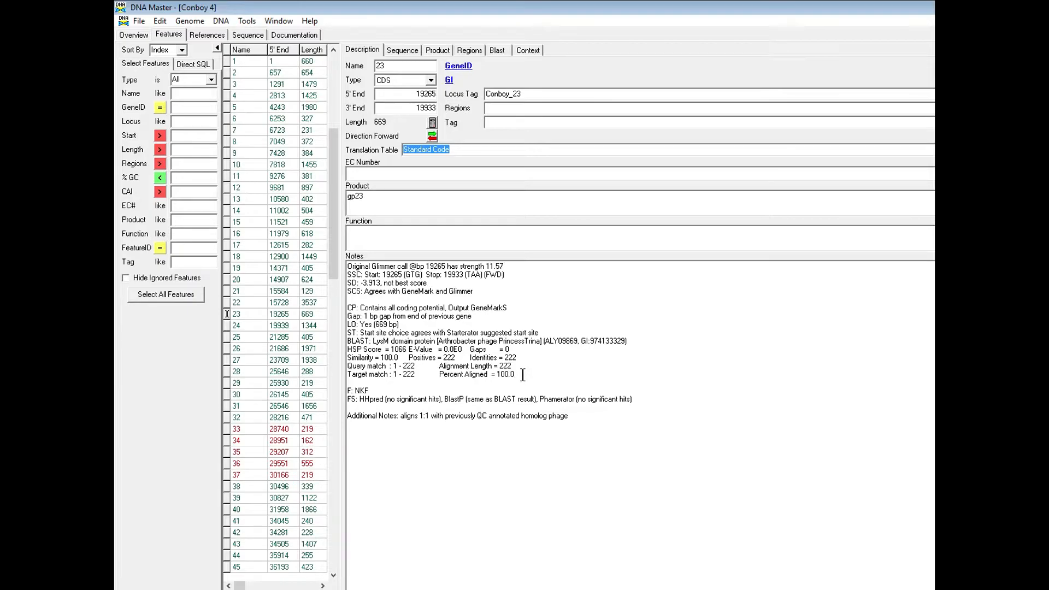
drag(523, 375, 371, 344)
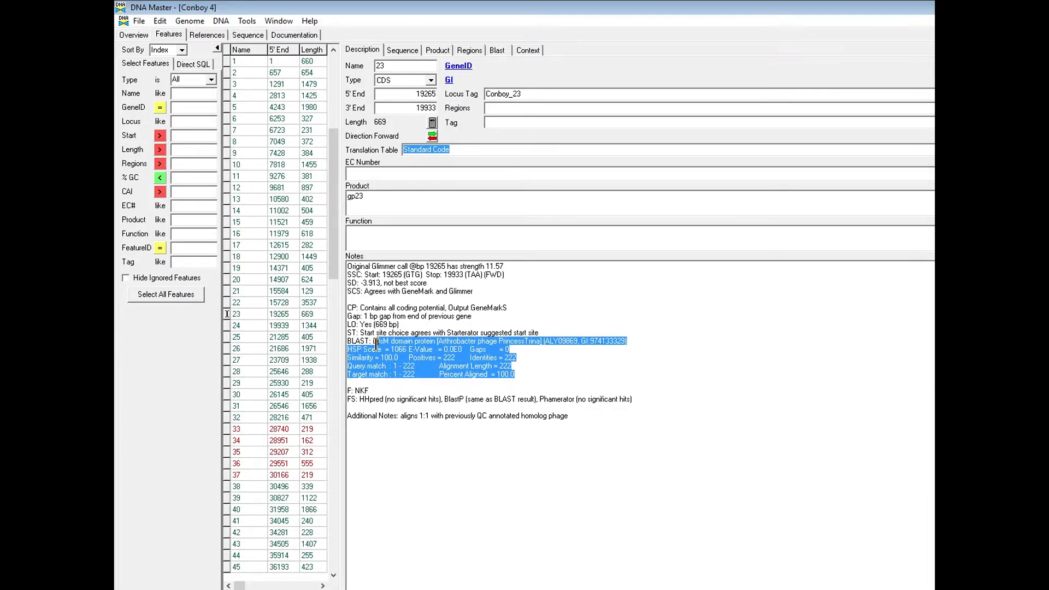
- Review the BLAST entry in gene 23's notes alongside the gene's list of BLAST hits
click(376, 344)
click(488, 49)
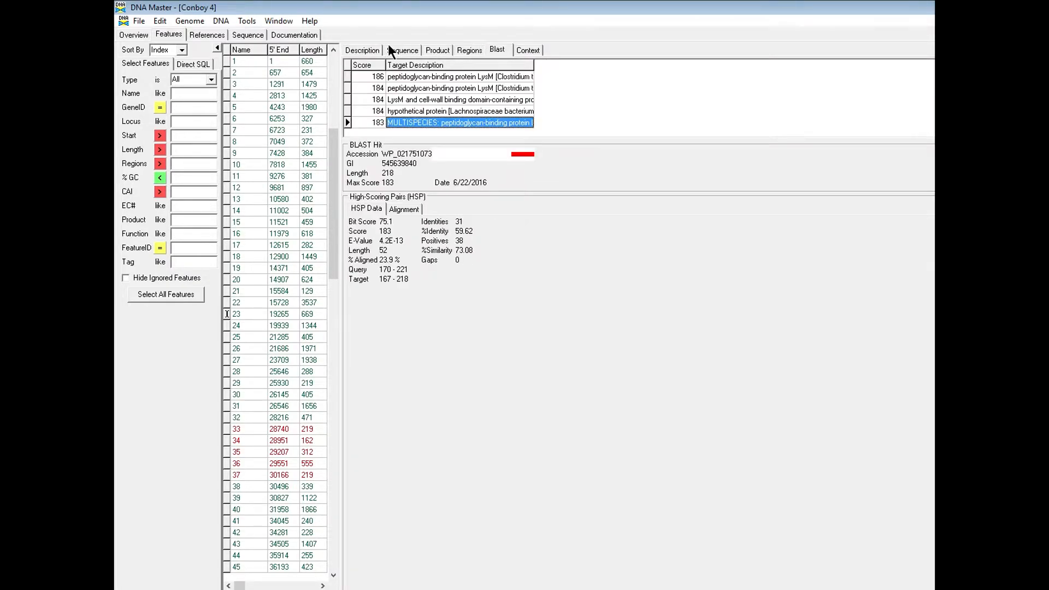
click(360, 48)
drag(522, 378, 373, 344)
click(373, 344)
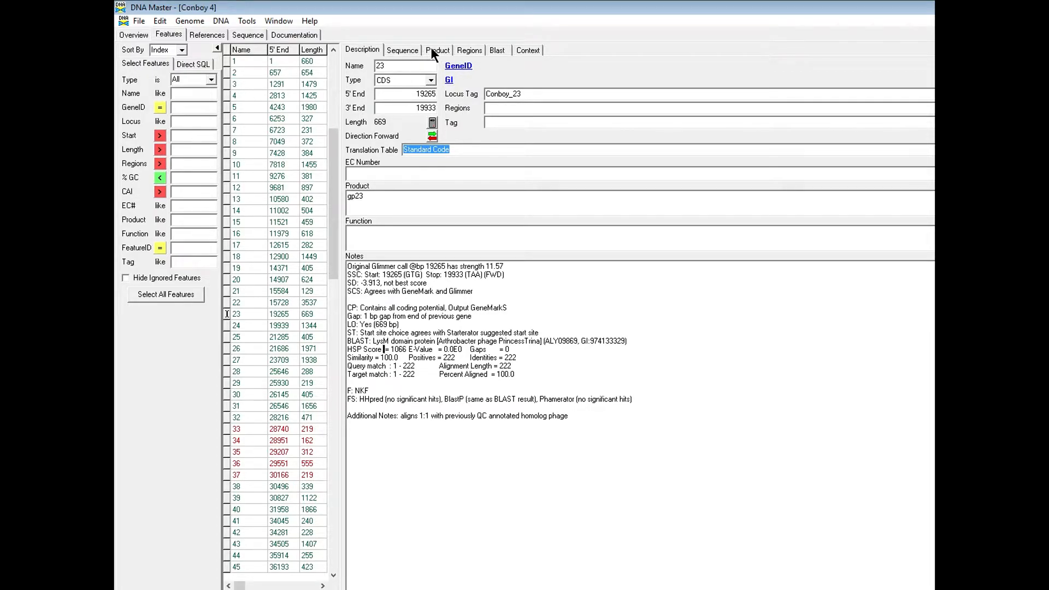
- Copy the complete protein product sequence of gene 23
click(435, 49)
click(431, 140)
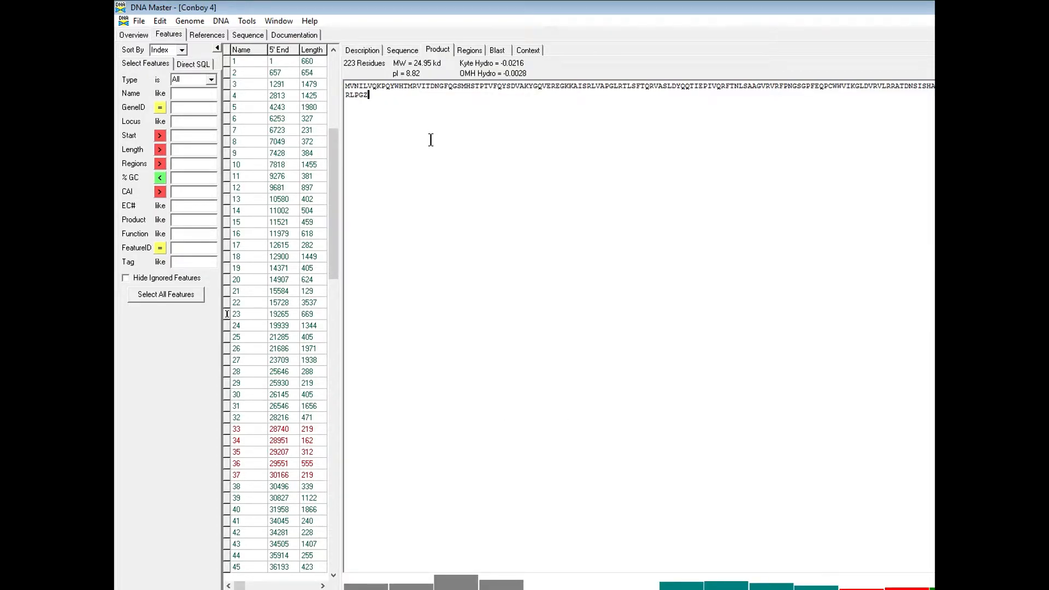
key(ctrl+a)
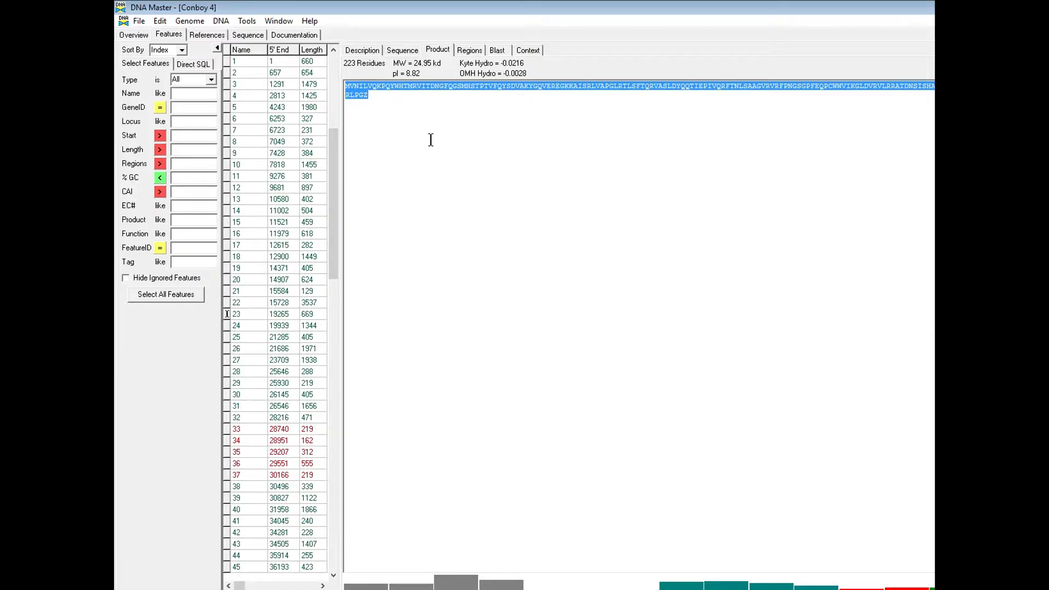
click(430, 140)
drag(370, 95, 338, 85)
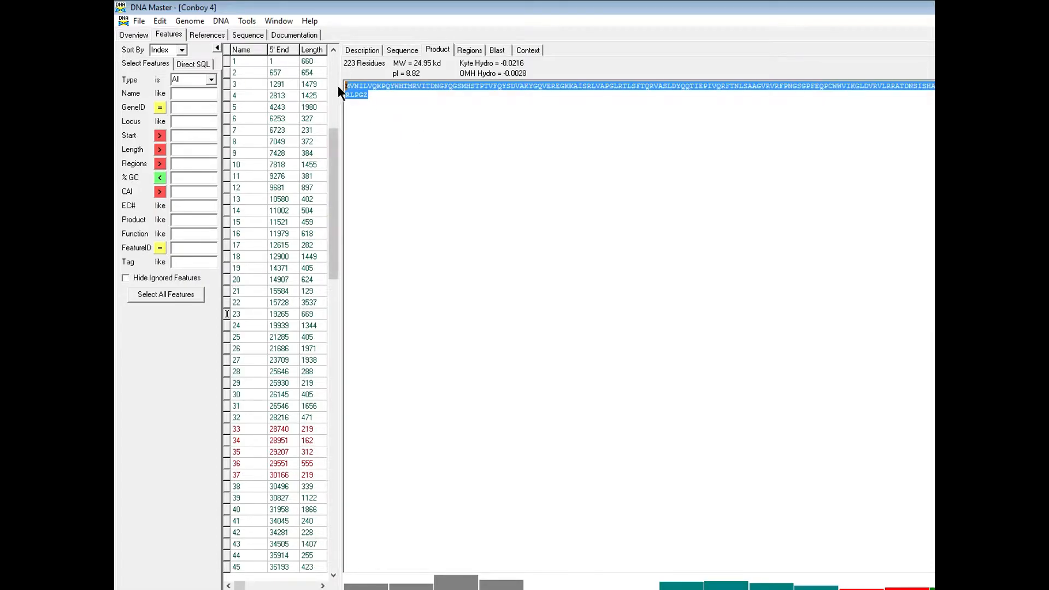
right_click(346, 90)
click(395, 132)
click(395, 133)
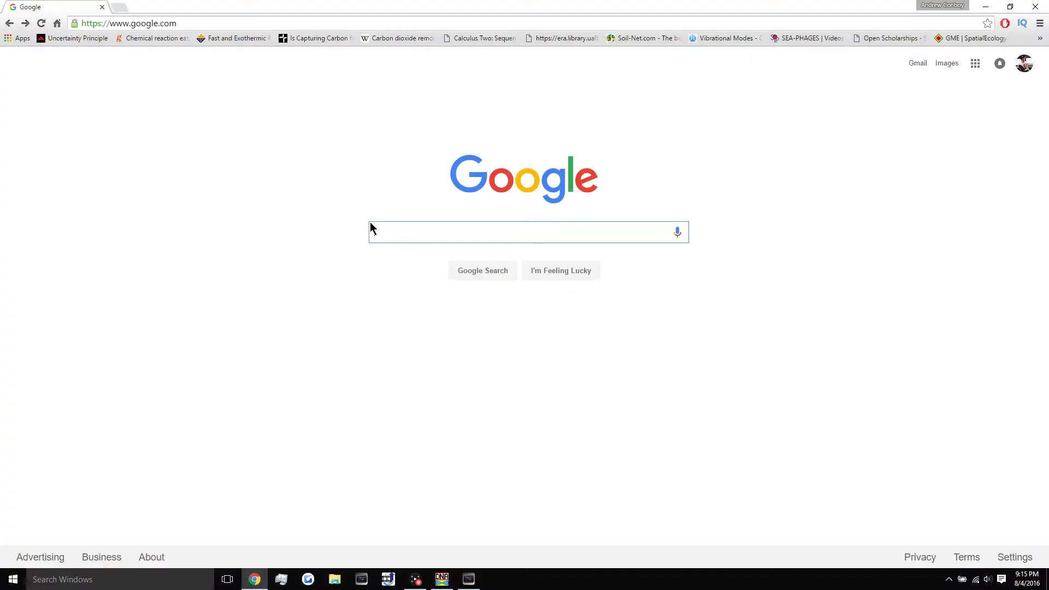
- Switch to the Chrome browser, search Google for "ncbi blast", and open NCBI's Protein BLAST page
click(370, 228)
text(ncbi )
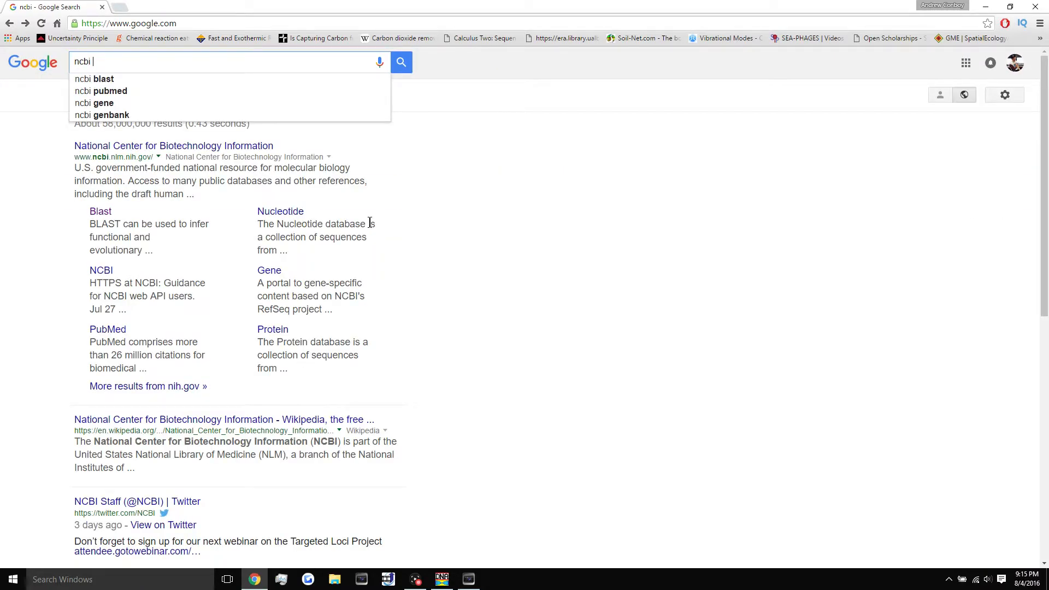
text(blast)
key(Return)
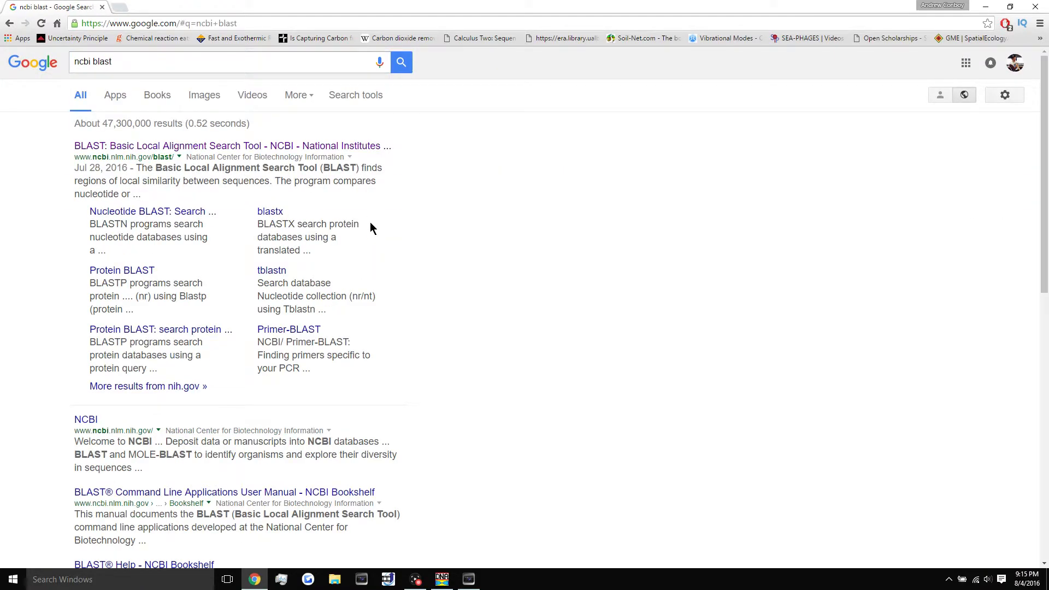
click(169, 146)
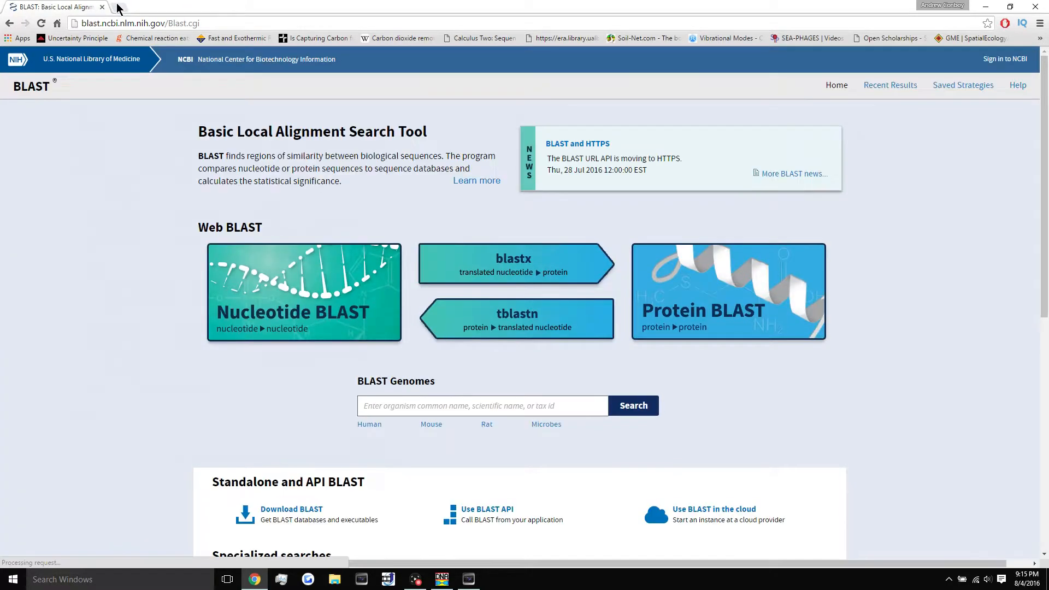
click(746, 310)
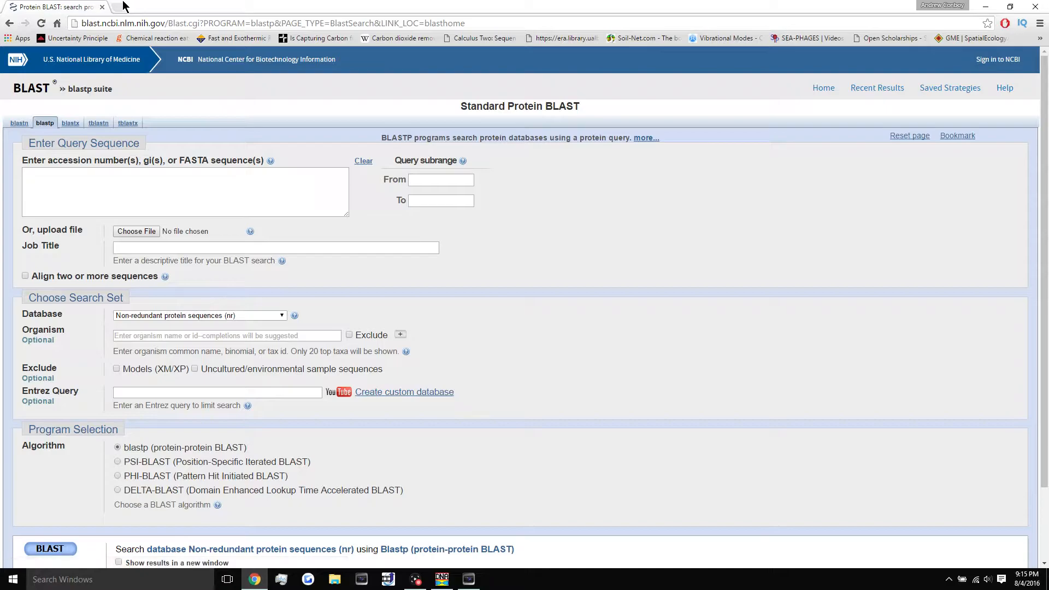
- Search the web for "hhpred" in a new browser tab and open the HHpred homology detection page
click(118, 7)
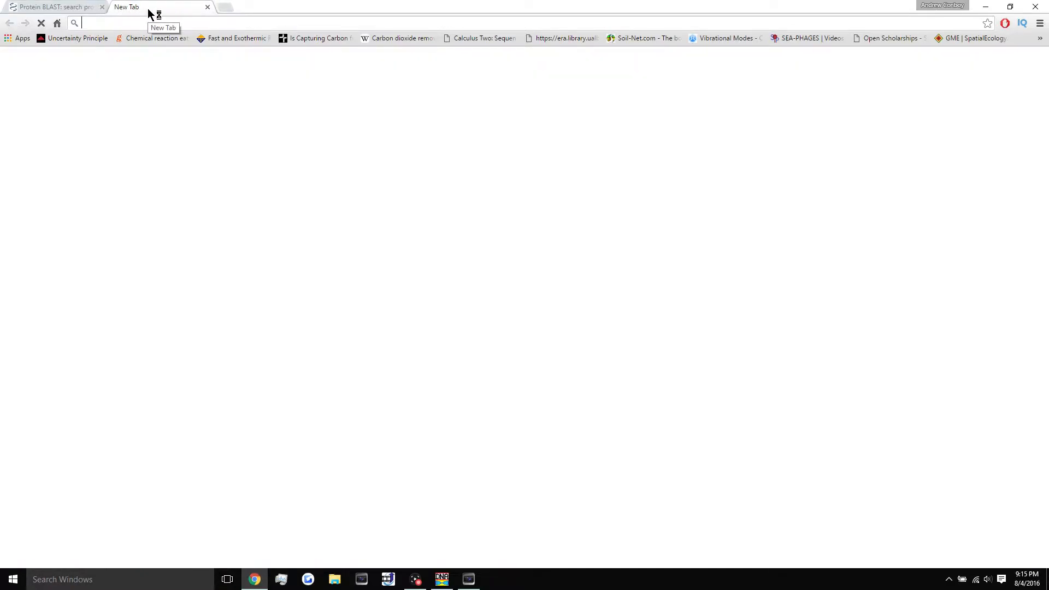
text(g)
key(BackSpace)
key(BackSpace)
click(441, 204)
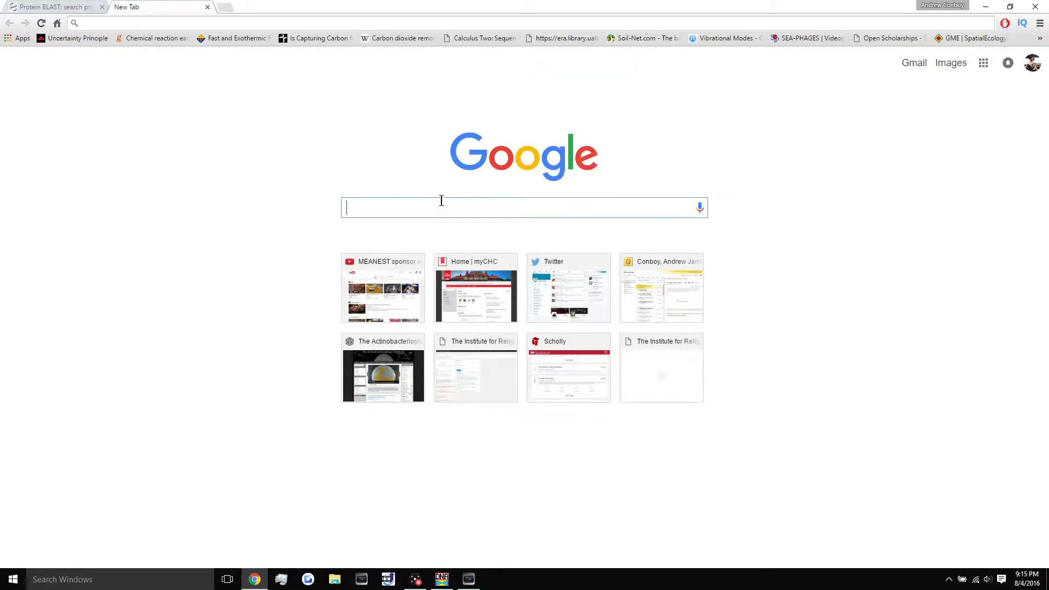
text(hhpred)
key(Return)
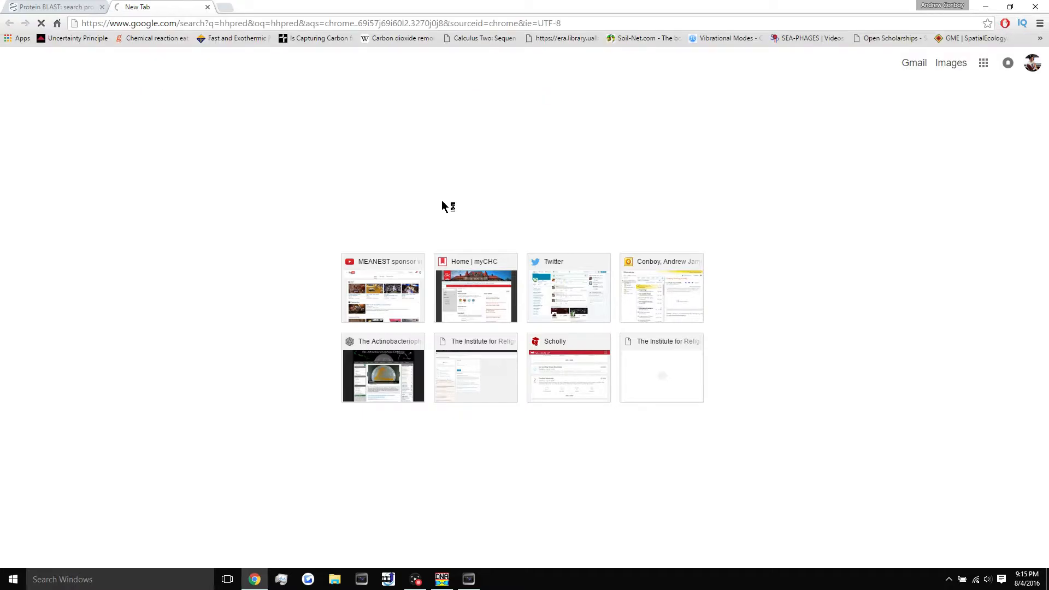
click(172, 146)
- Open phagesdb.org in another new browser tab and go to its local protein BLAST (BLASTp) page
click(226, 8)
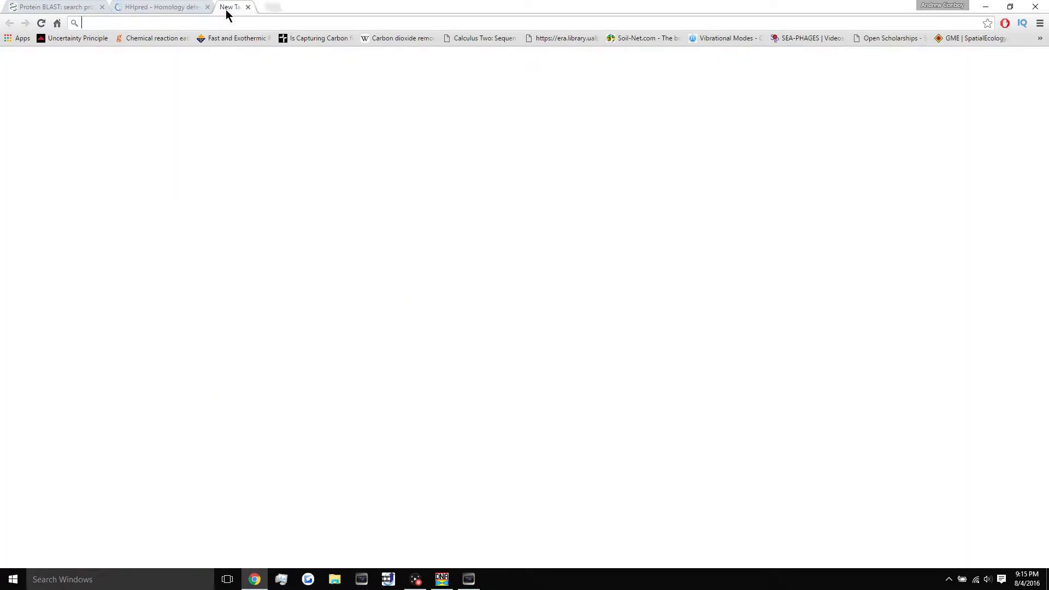
text(phagesdb.org)
key(Return)
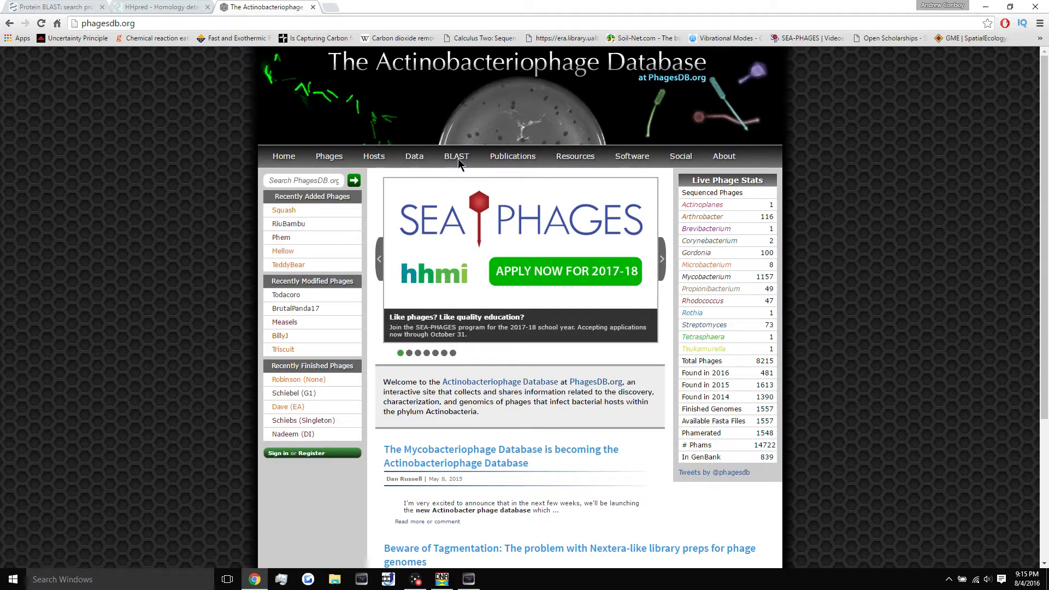
mouse_move(457, 159)
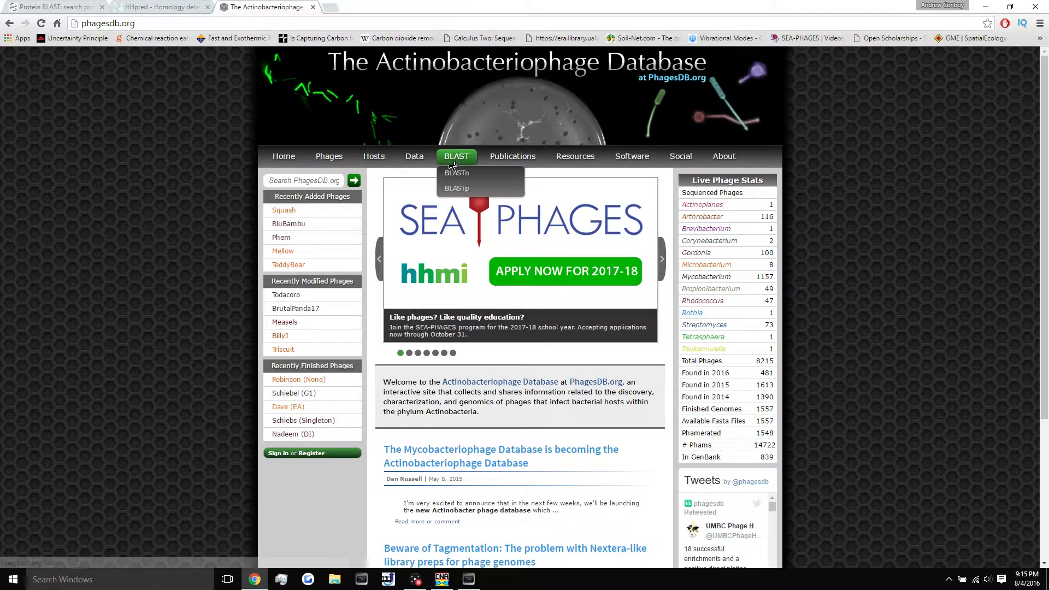
click(460, 189)
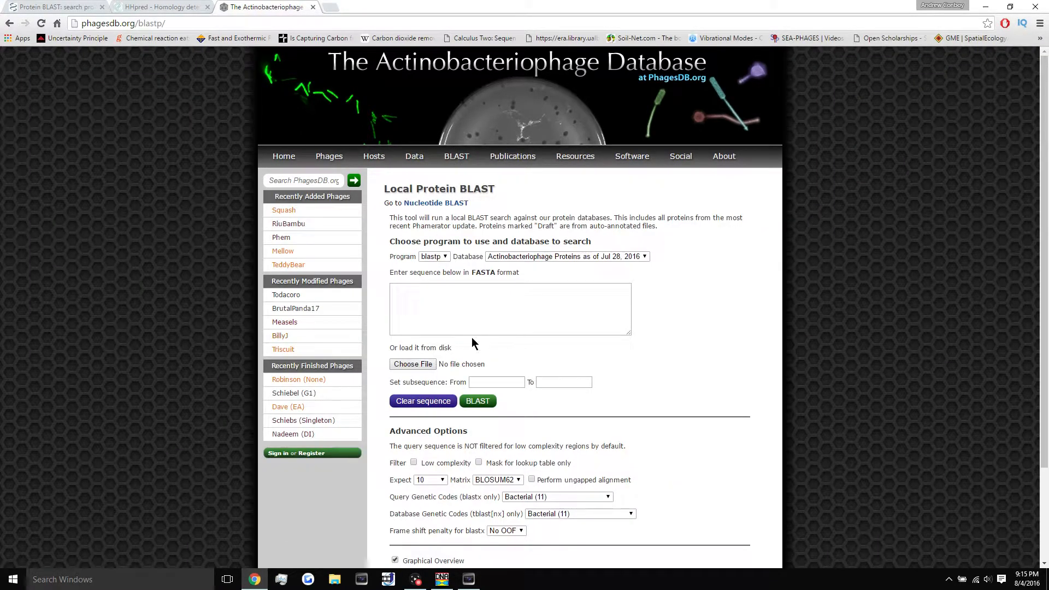
- Paste gene 23's protein sequence into NCBI's Protein BLAST query and run blastp against the non-redundant protein sequences (nr) database
click(55, 7)
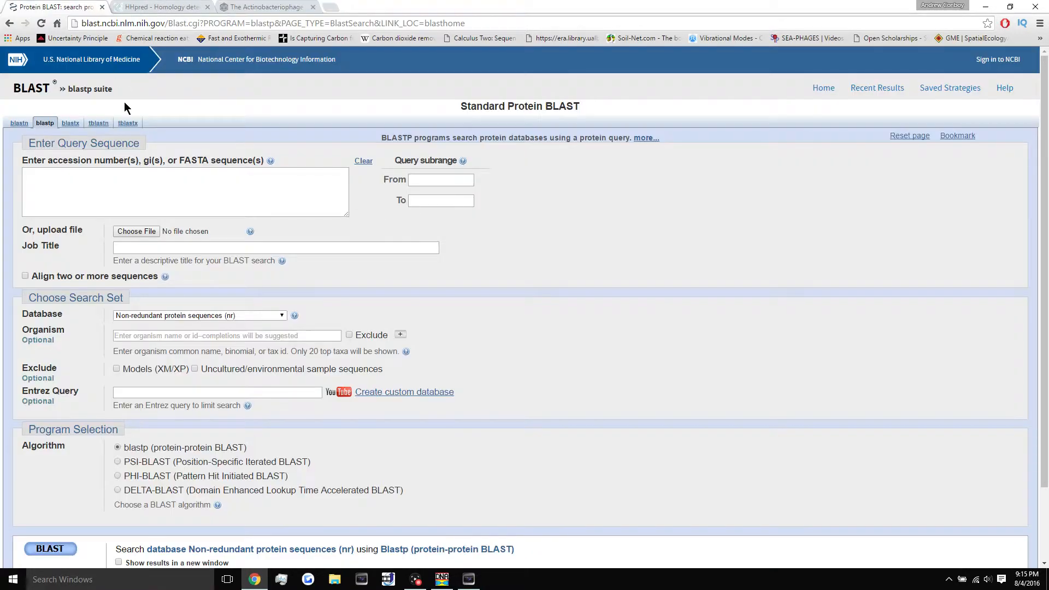
click(152, 186)
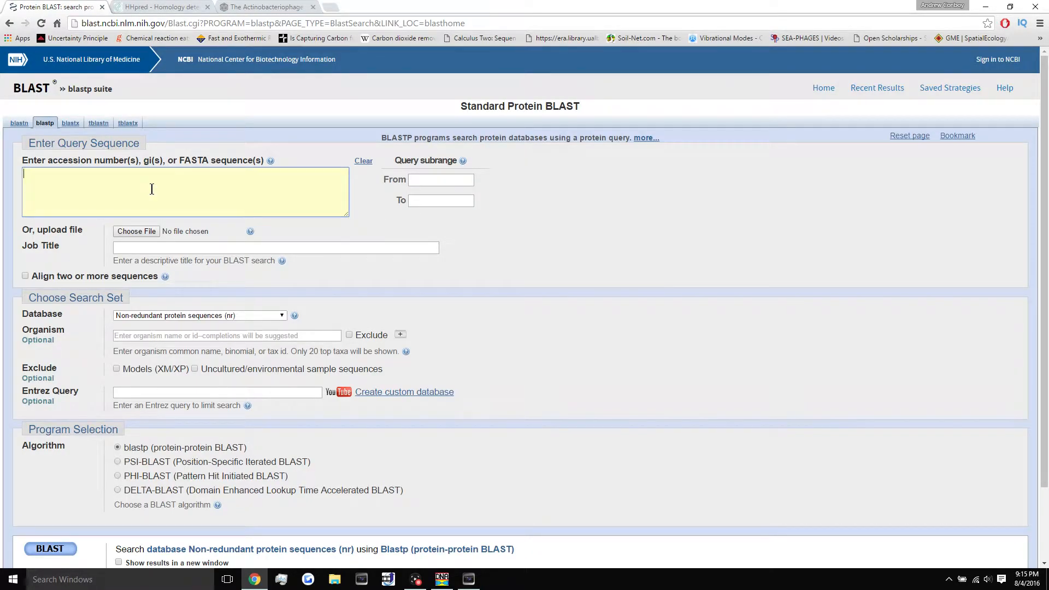
key(ctrl+v)
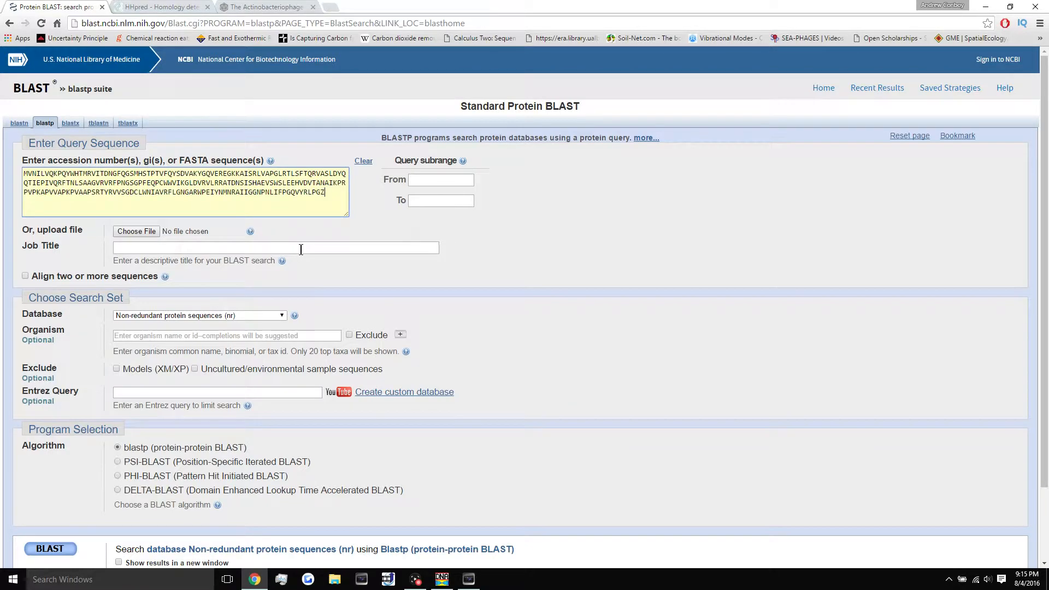
scroll(300, 249, down, 2)
click(46, 463)
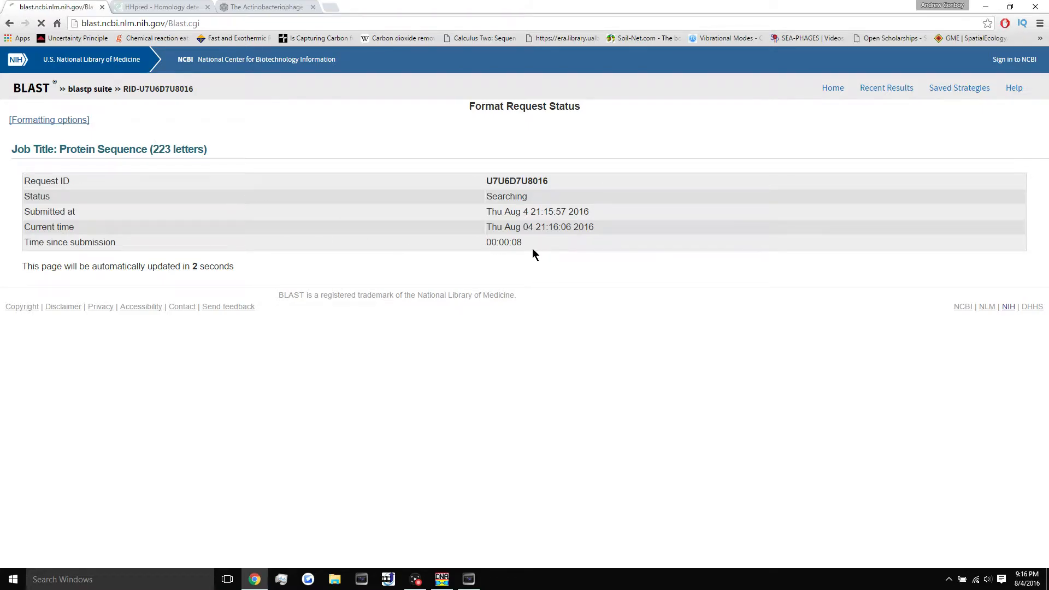
- Check the submitted NCBI BLAST job's time since submission and its automatic page update interval
drag(495, 243, 485, 243)
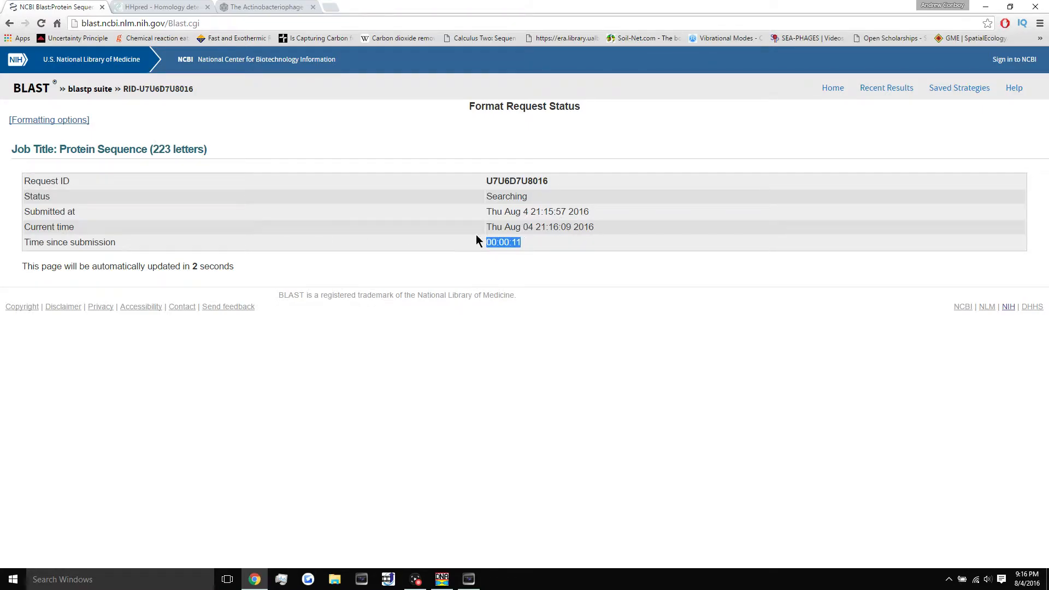
drag(237, 266, 169, 268)
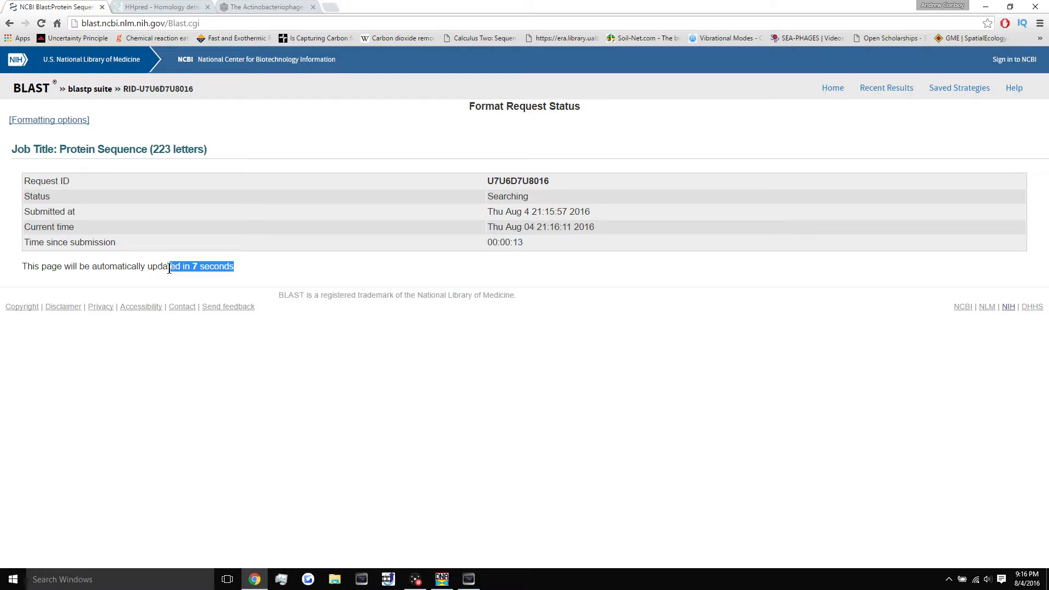
click(172, 267)
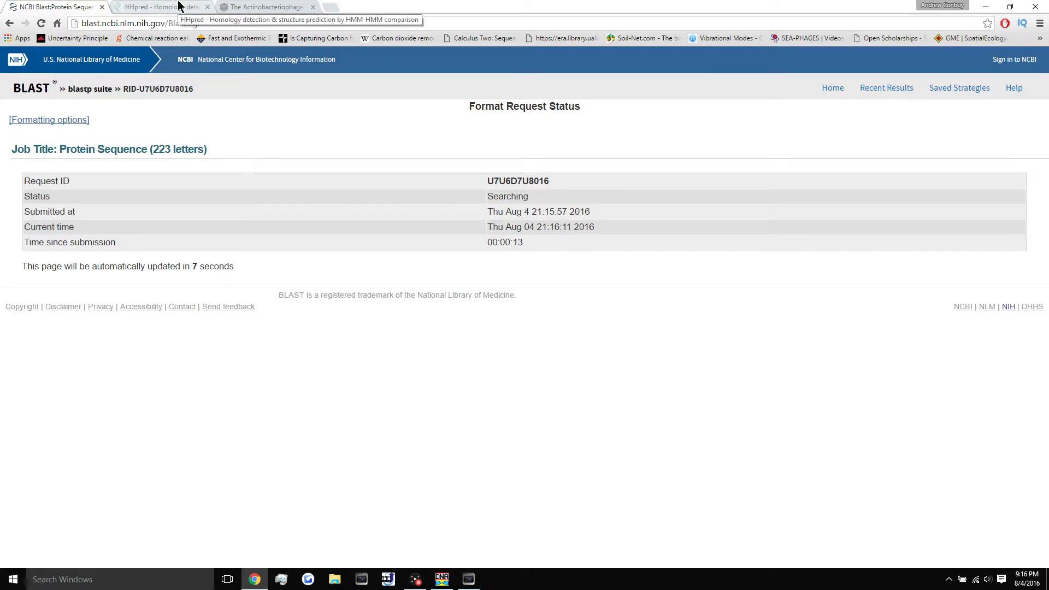
- Paste gene 23's protein sequence into HHpred, select the pfamA database, and submit the job
click(164, 7)
click(261, 208)
key(ctrl+v)
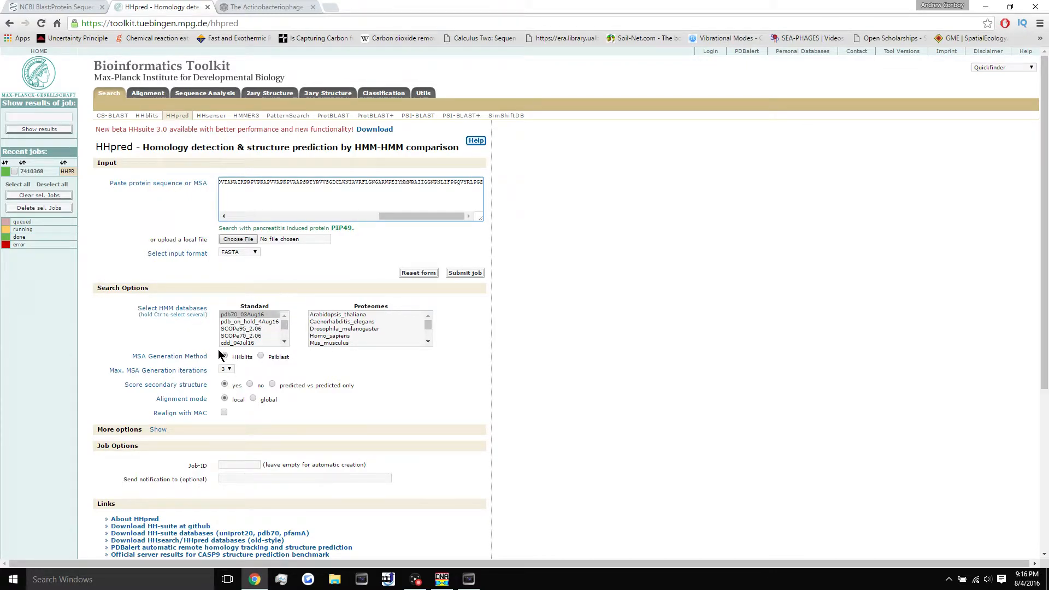
click(285, 329)
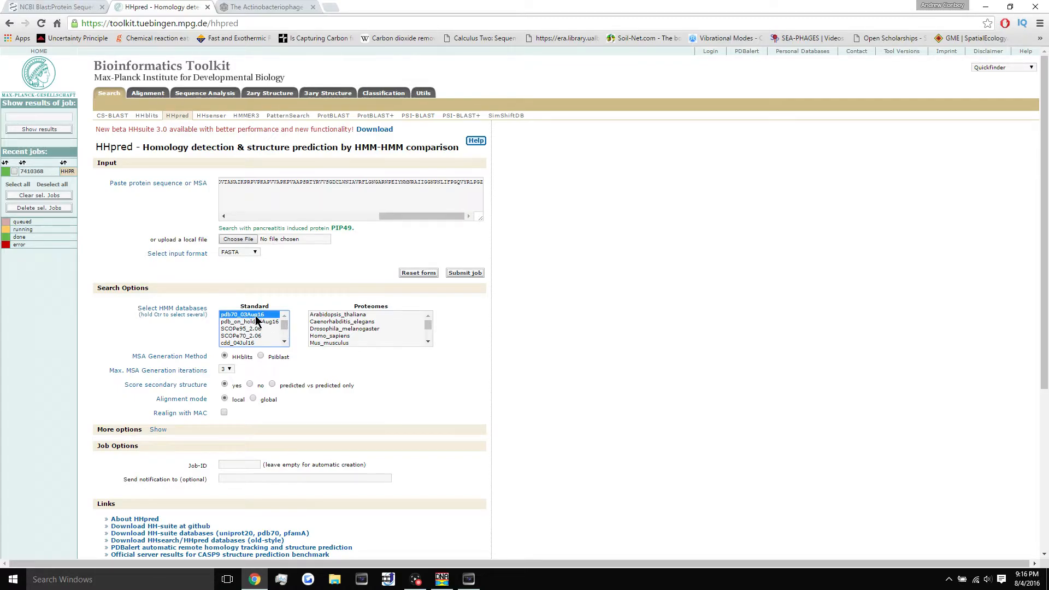
drag(285, 328, 285, 334)
click(237, 330)
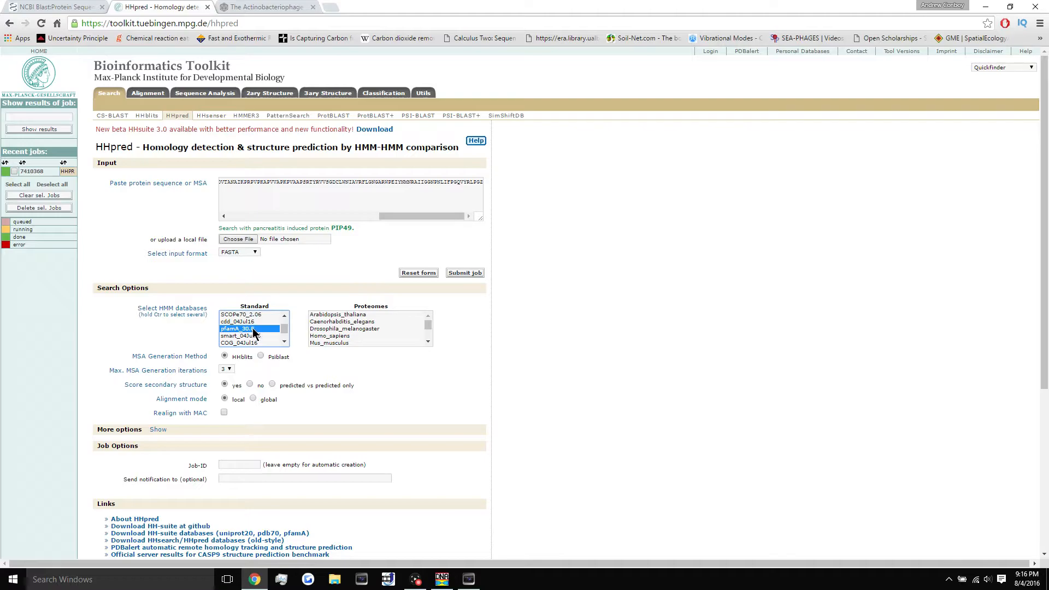
mouse_move(285, 335)
mouse_down()
mouse_move(285, 325)
mouse_move(285, 347)
mouse_move(285, 321)
mouse_up()
click(469, 273)
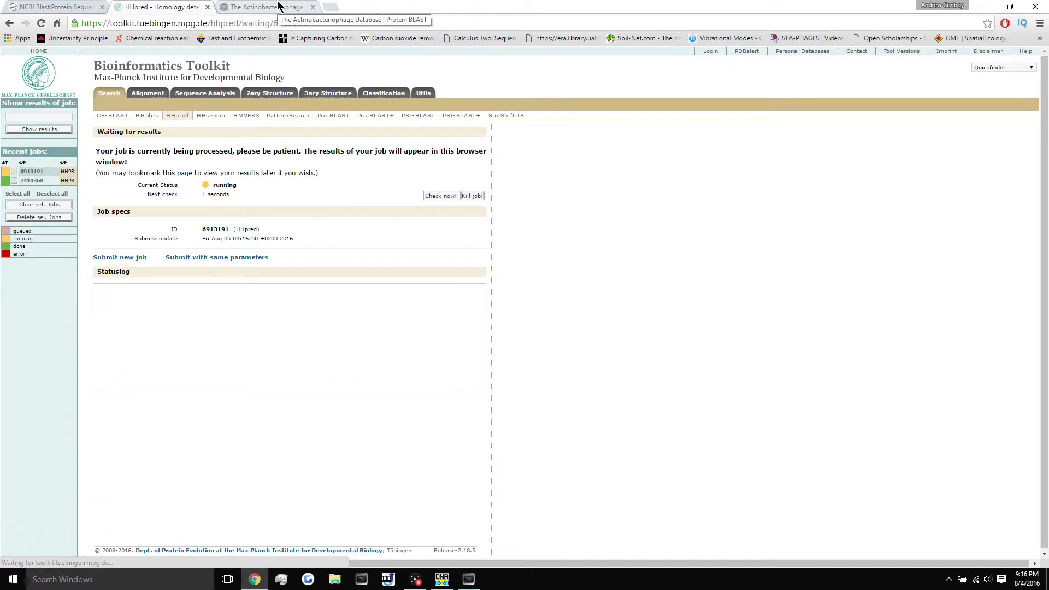
- Paste gene 23's protein sequence into PhagesDB's protein BLAST form and run blastp against the Actinobacteriophage Proteins database
click(278, 6)
click(454, 304)
text(MVNILVQKPQYWHTMRVITDNGFQGSMHSTPTVFQYSDVAKYGQVEREGKKAISRLVAPGLRTLSFTQRVASLDYQQTIEPIVQRFTNLSAAGVRVRFPNGSGPFEQPCWWVIKGLDVRVLRRATDNSISHAEYSWSLEEHVDVTANAIKPRPVPKAPVVAPKPVAAPSRTYRVVSGDCLWNIAVRFLGNGARWPEIYNMNRAIIGGNPNLIFPGQVYRLPGZ)
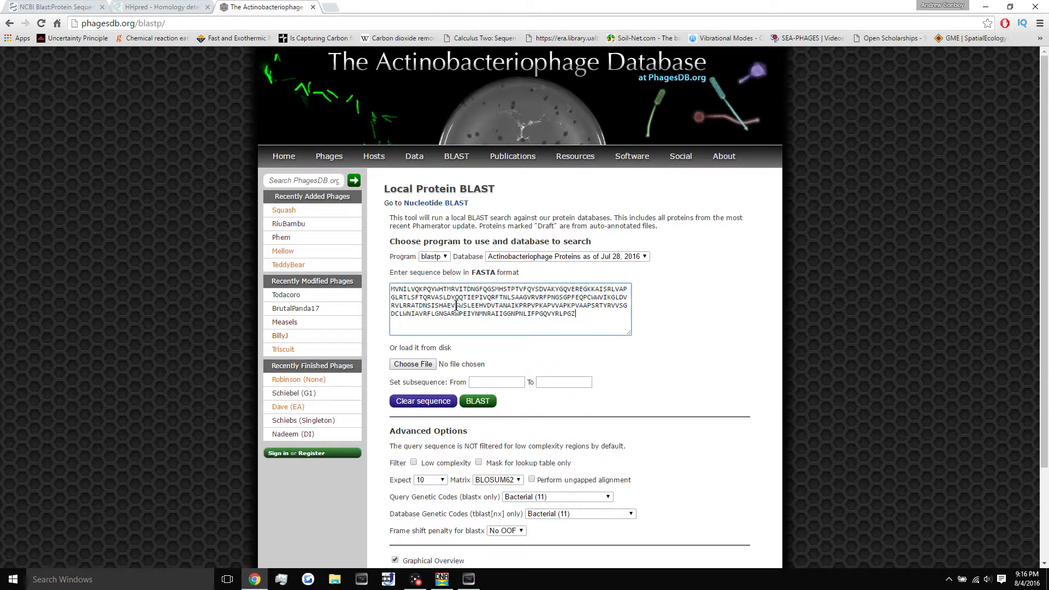
click(478, 406)
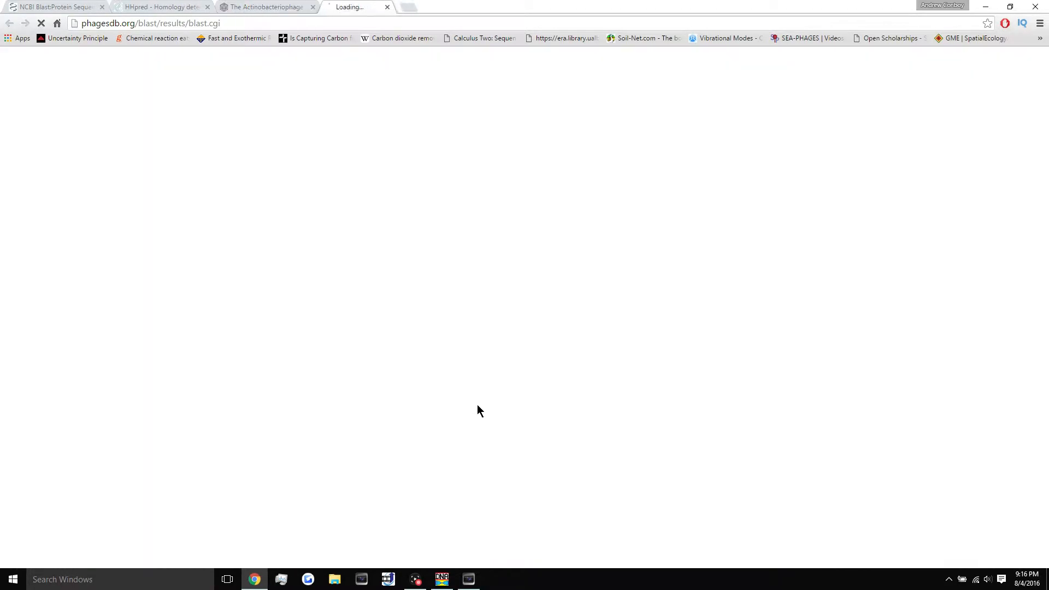
- Check the progress of the PhagesDB, NCBI BLAST and HHpred searches
click(298, 7)
click(341, 6)
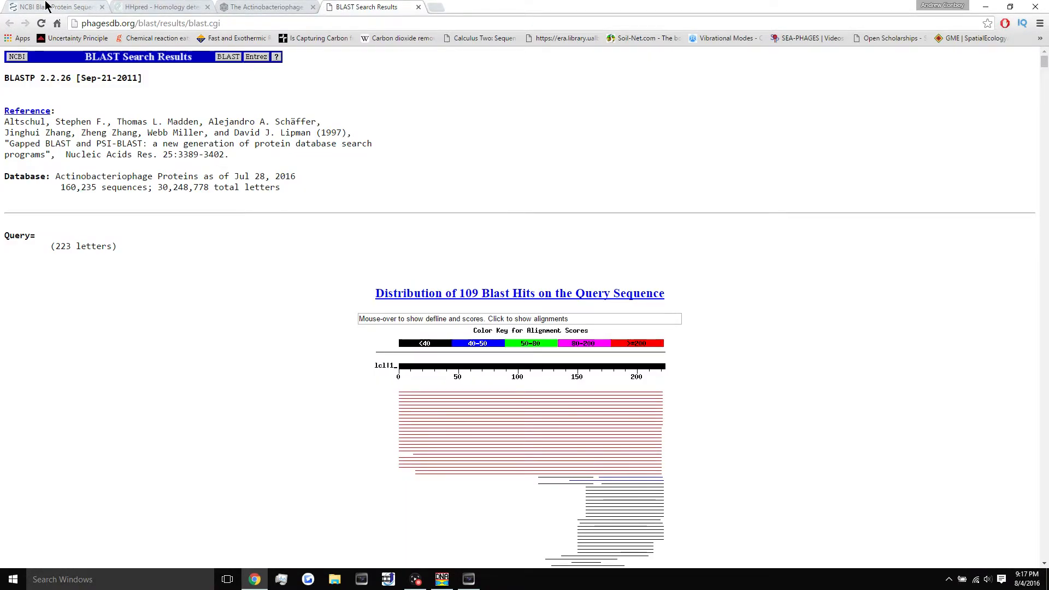
click(80, 6)
click(137, 7)
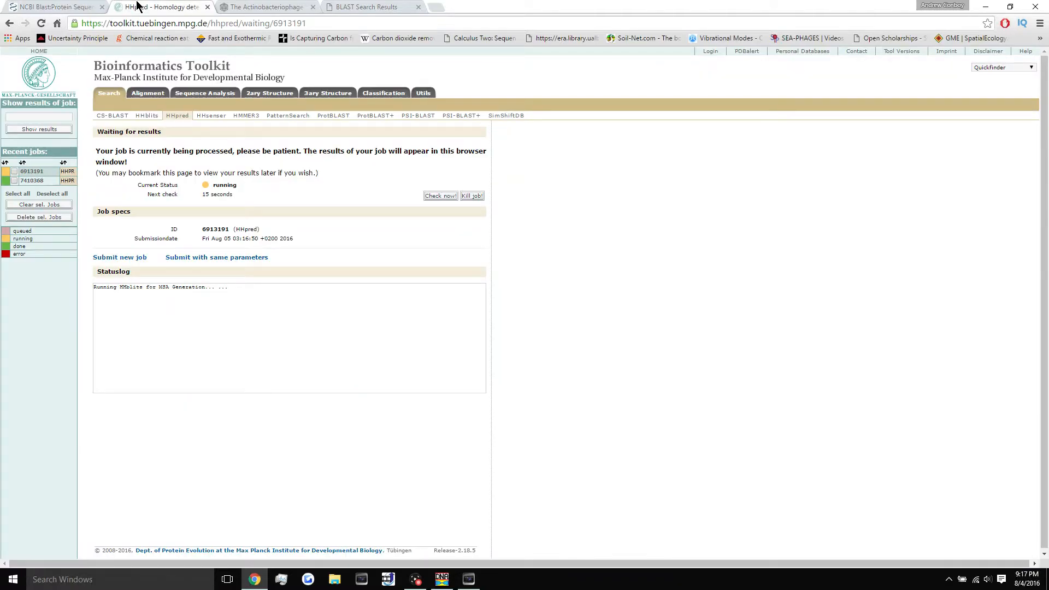
click(37, 6)
- Examine the PhagesDB hit distribution graph, checking the top hits' functions, scores and E-values
click(379, 7)
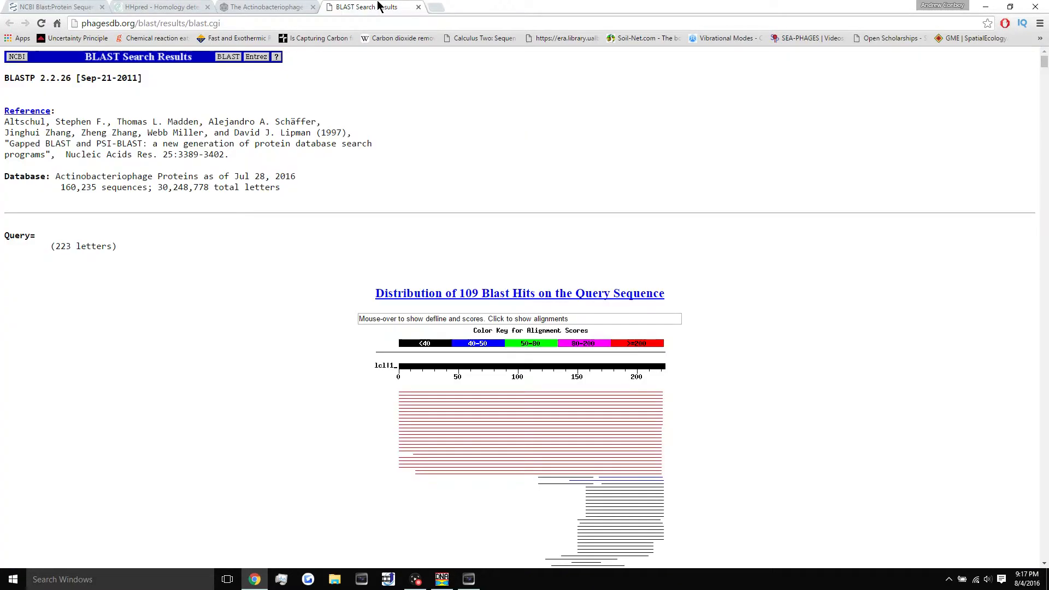
scroll(459, 328, down, 3)
scroll(461, 333, up, 1)
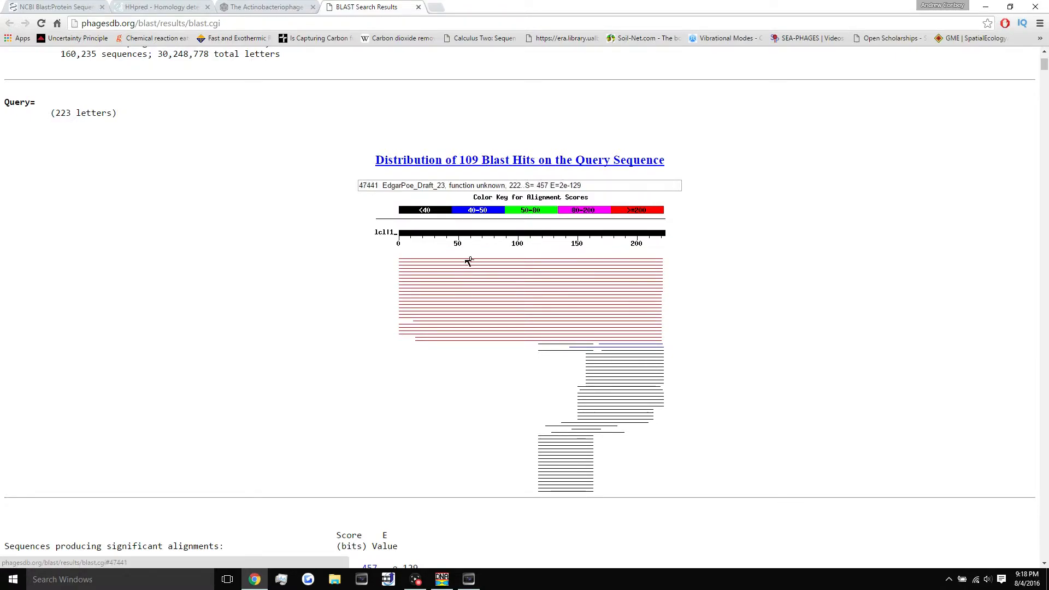
scroll(472, 249, down, 1)
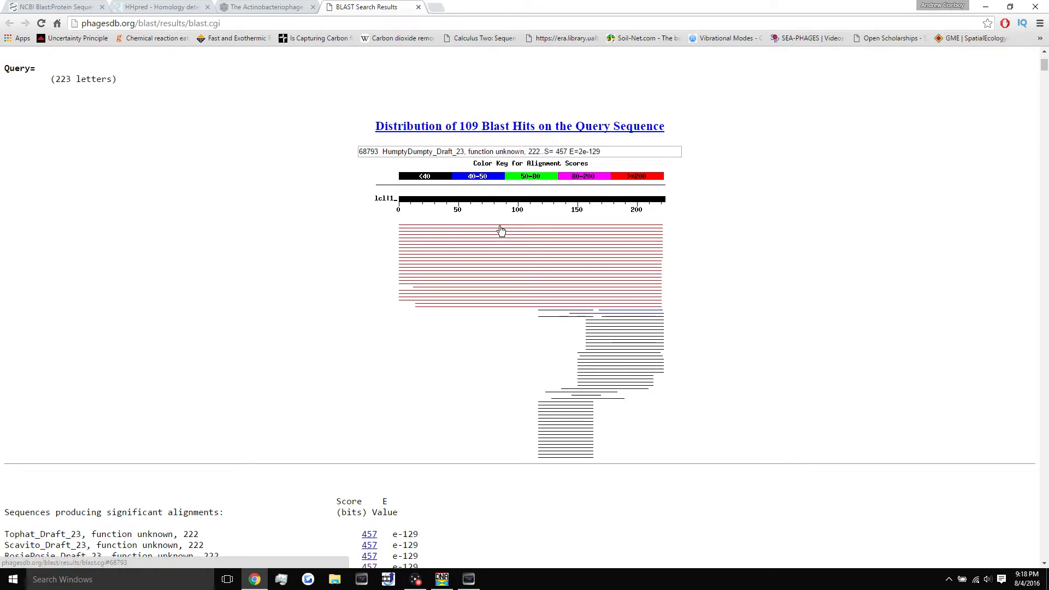
- Review the scores and E-values of the strongest hits in the list of significant alignments
drag(387, 152, 509, 155)
click(510, 153)
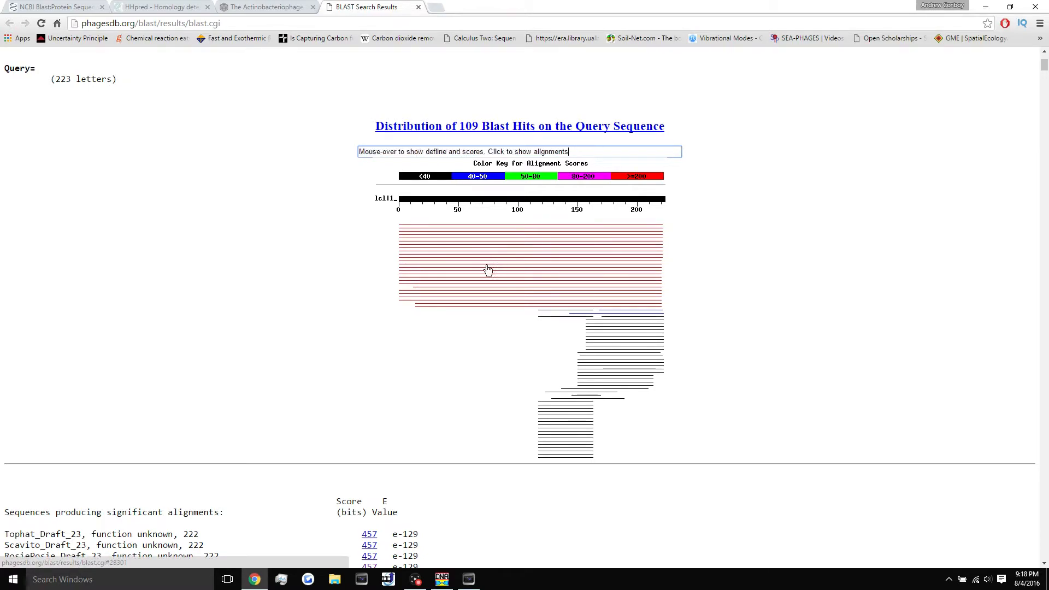
scroll(437, 398, down, 5)
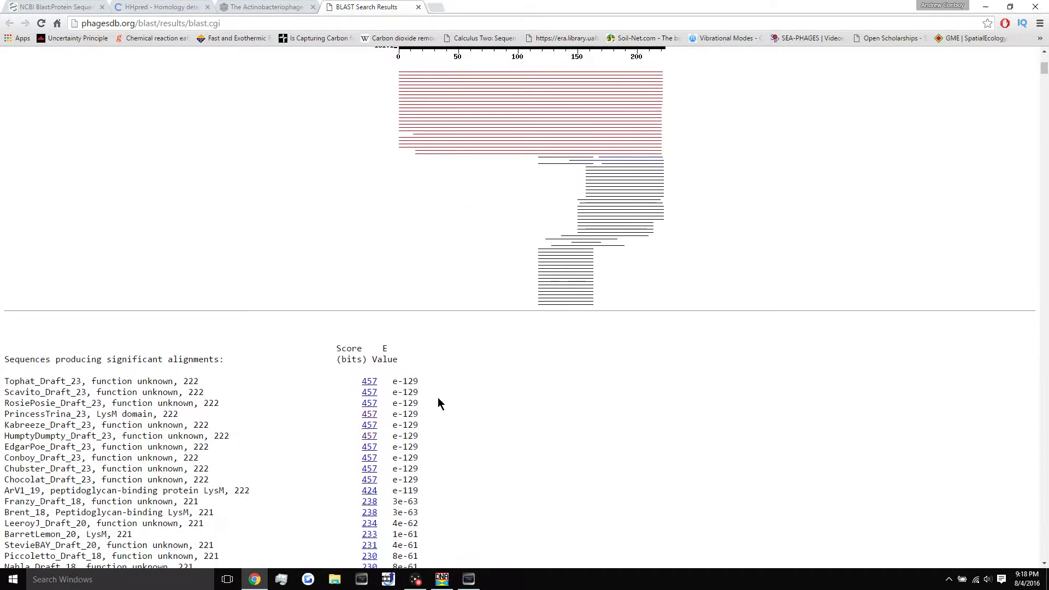
scroll(437, 397, down, 4)
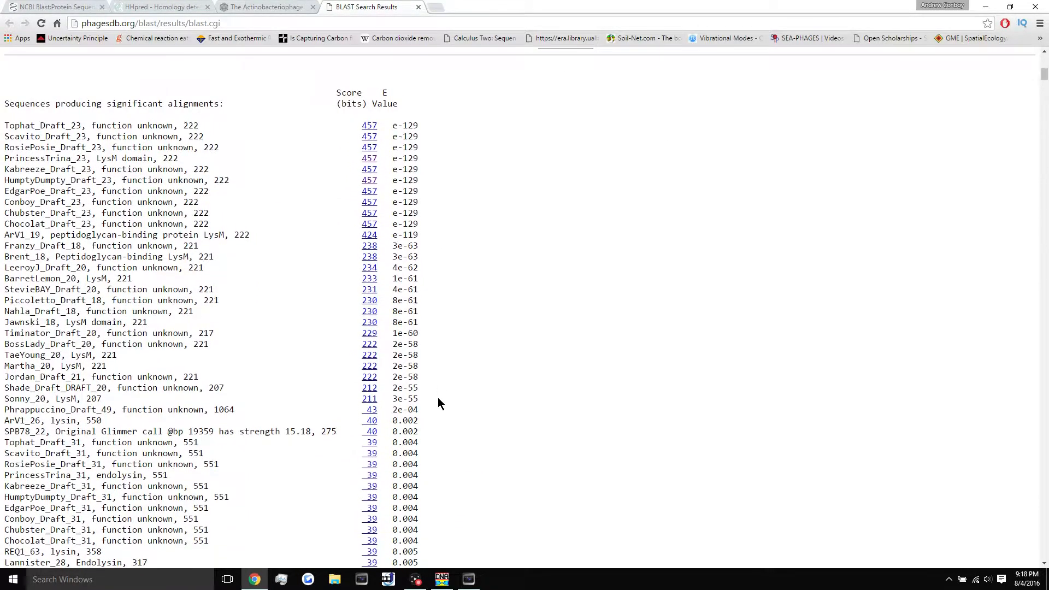
scroll(438, 403, up, 1)
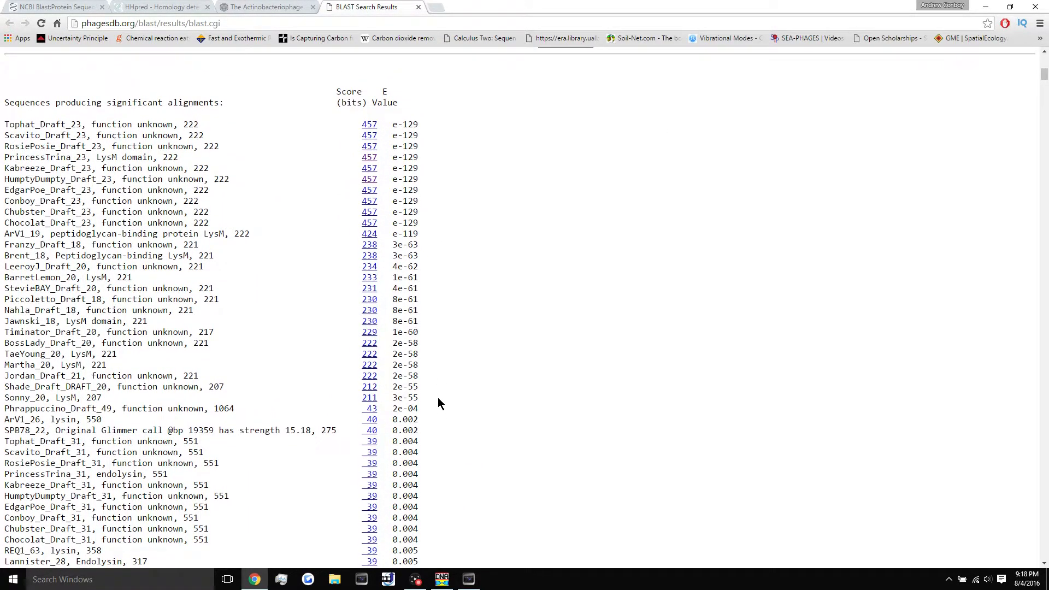
drag(381, 88, 419, 128)
click(419, 129)
drag(421, 233, 408, 134)
click(408, 139)
drag(392, 247, 327, 426)
- Compare the E-values of the weaker PhagesDB hits, starting with Phrappuccino_Draft_49, against those of the top hits
scroll(418, 408, down, 2)
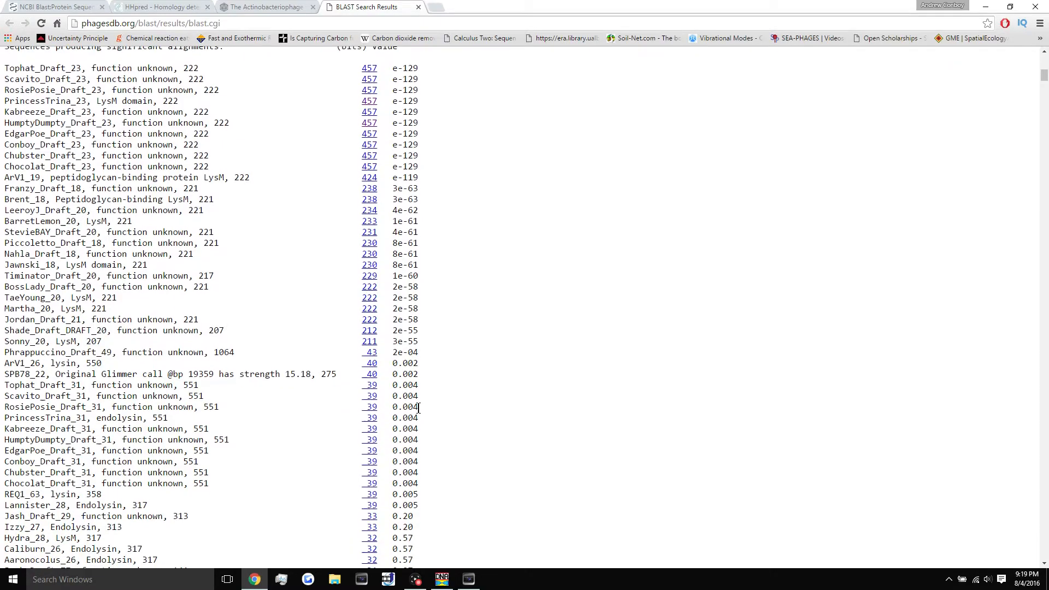
drag(420, 319, 394, 321)
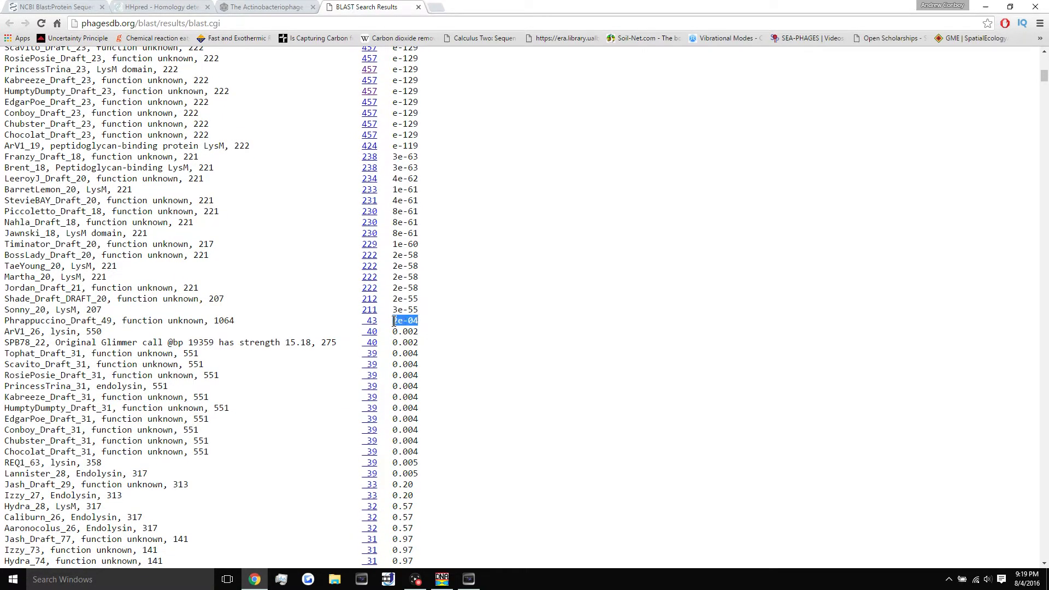
click(396, 321)
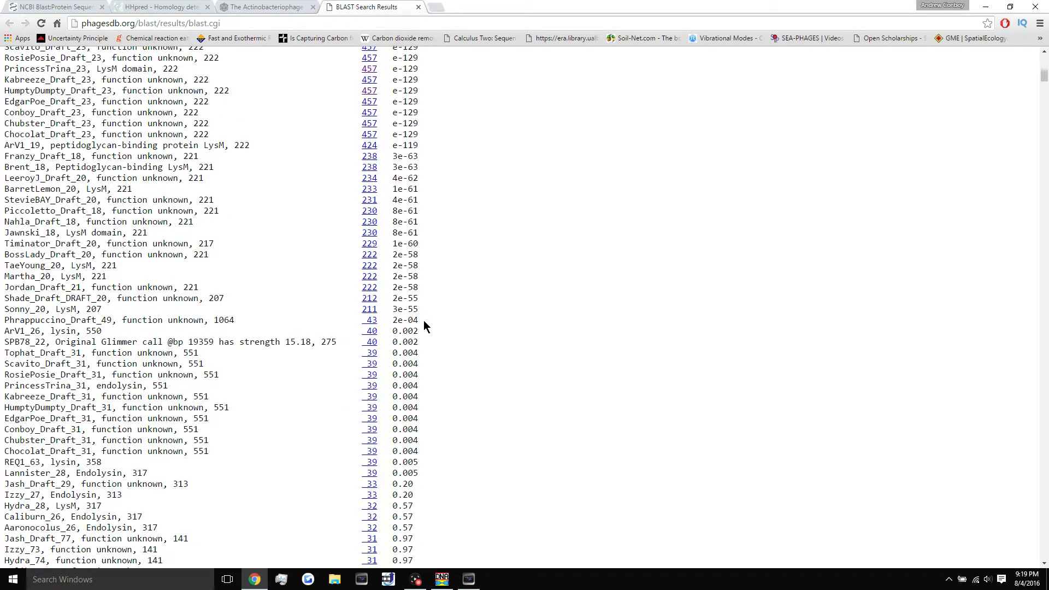
scroll(426, 326, down, 2)
drag(395, 262, 435, 479)
click(436, 479)
scroll(437, 477, down, 2)
scroll(437, 478, down, 6)
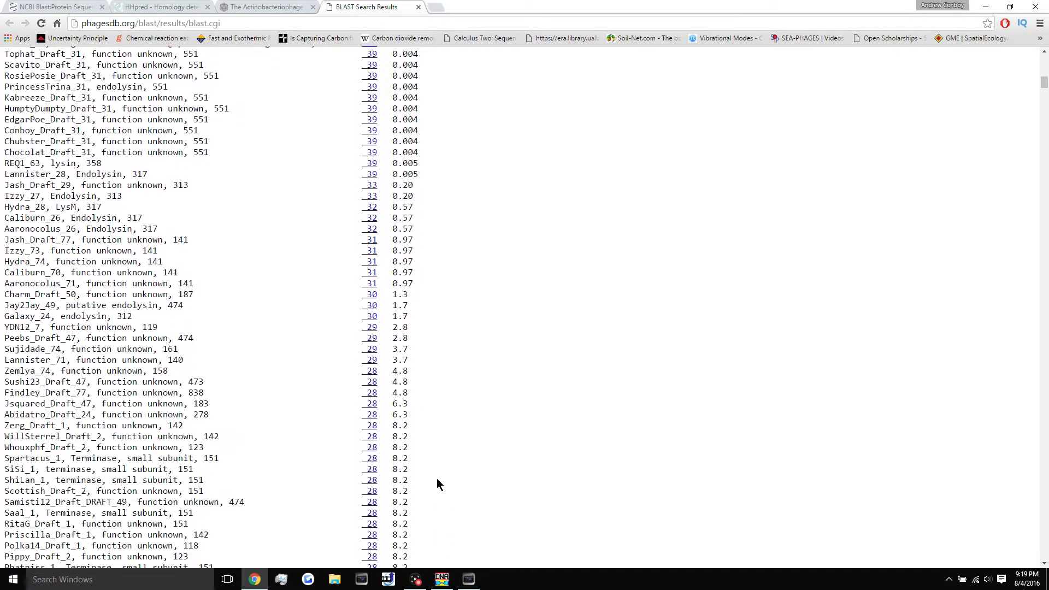
scroll(404, 524, down, 5)
scroll(467, 241, up, 9)
scroll(469, 241, up, 3)
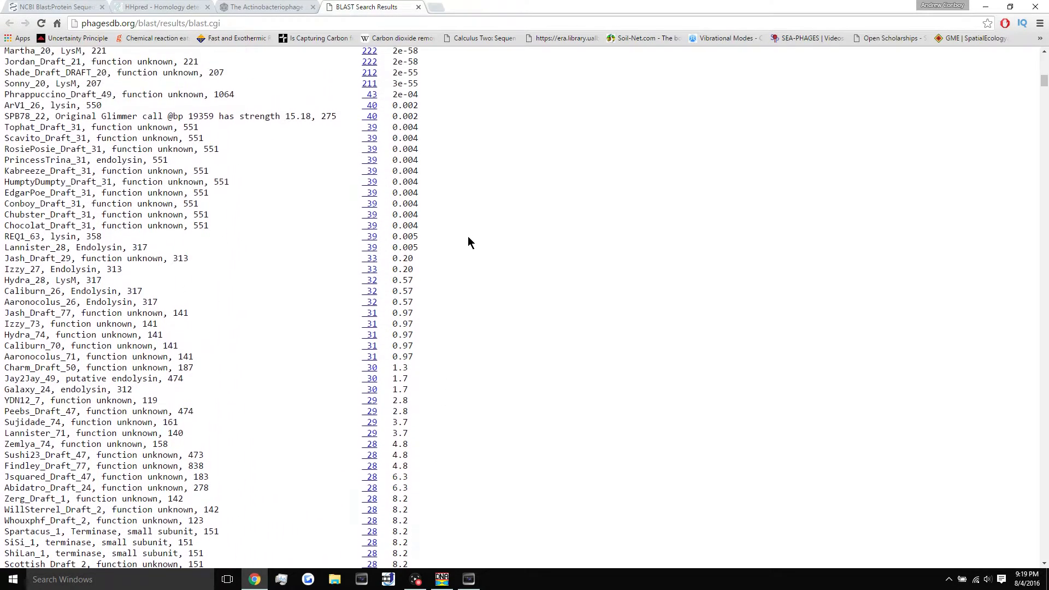
scroll(404, 178, up, 7)
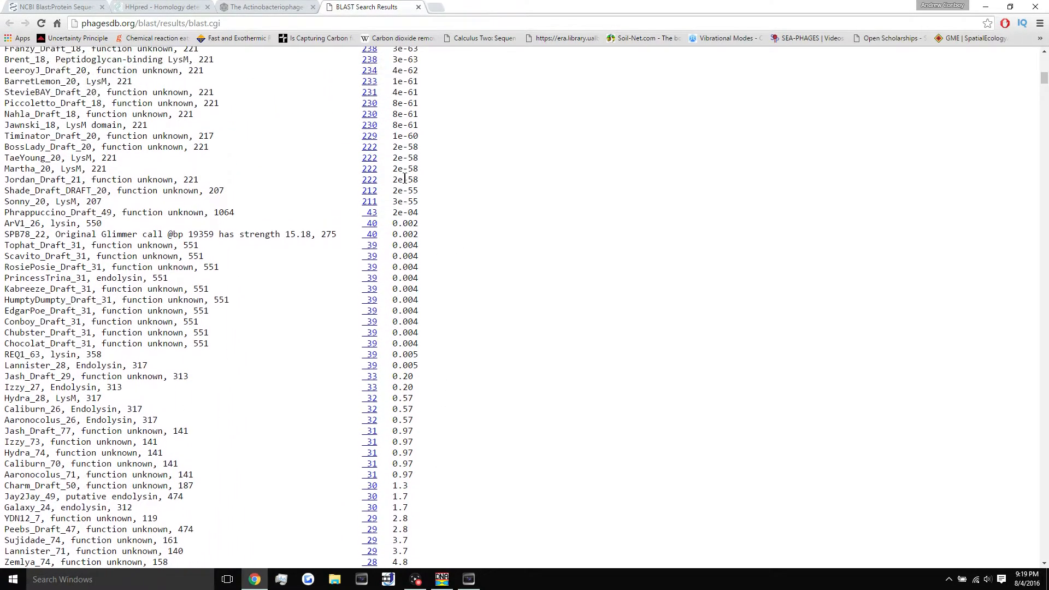
scroll(404, 178, down, 2)
scroll(405, 178, up, 1)
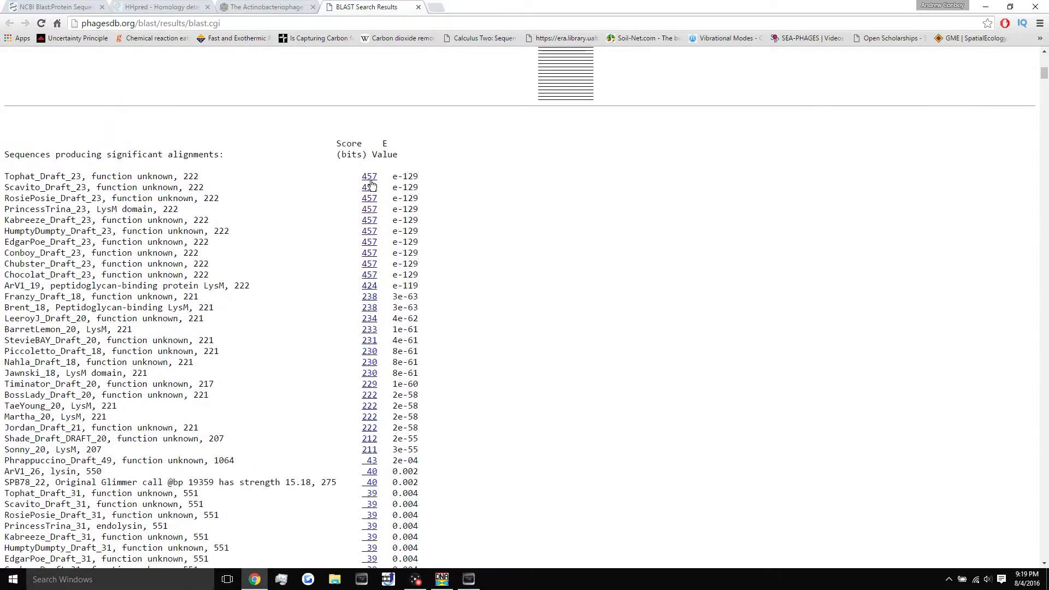
- Read the name, function and protein length of the Tophat_Draft_23 hit, comparing its length with the other hits
drag(5, 175, 78, 178)
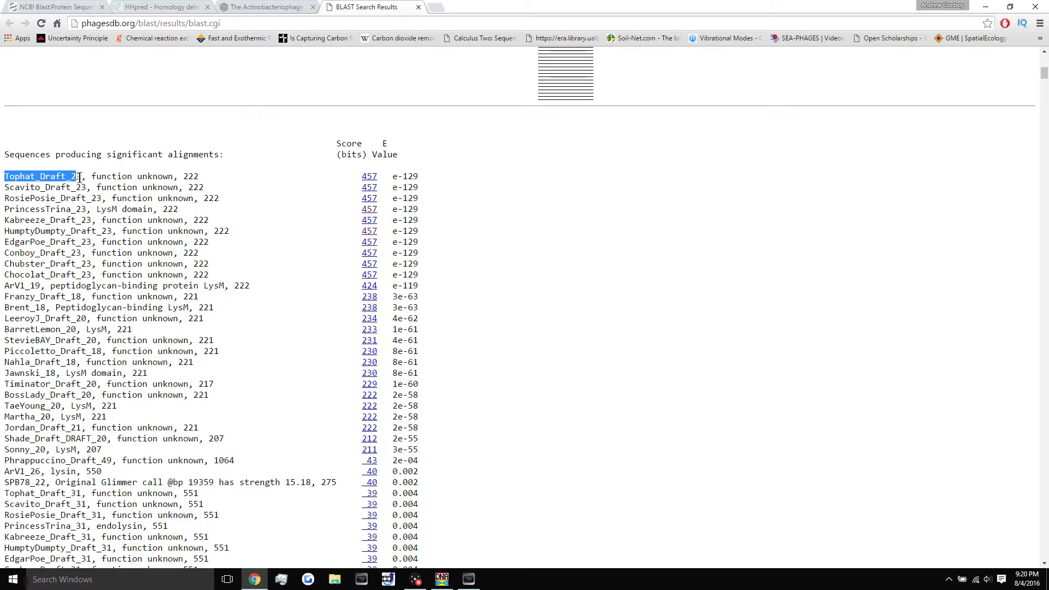
click(79, 178)
drag(93, 176, 176, 176)
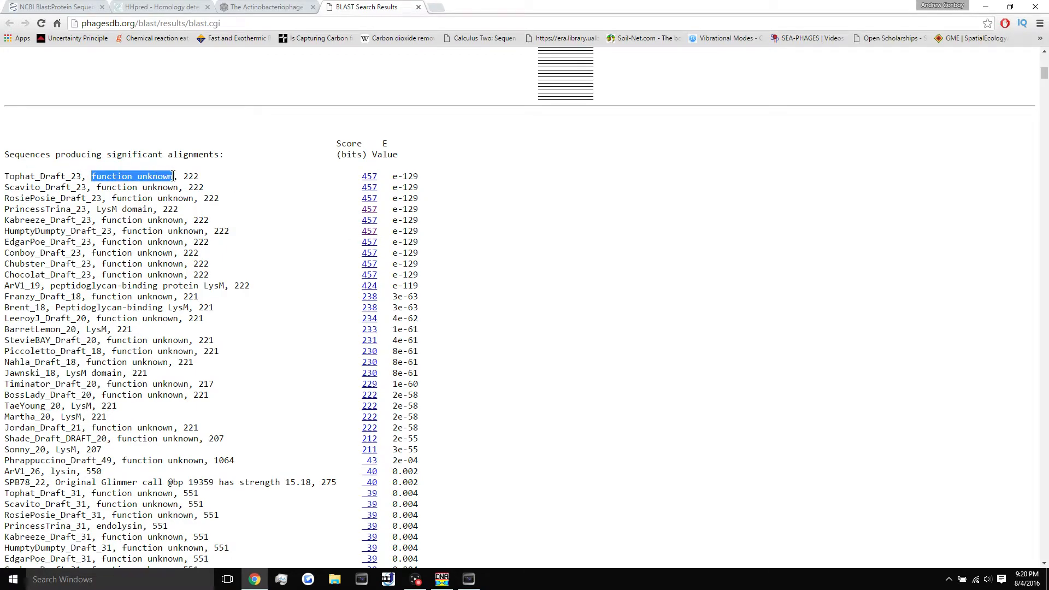
double_click(187, 176)
click(190, 176)
drag(200, 176, 185, 176)
click(196, 175)
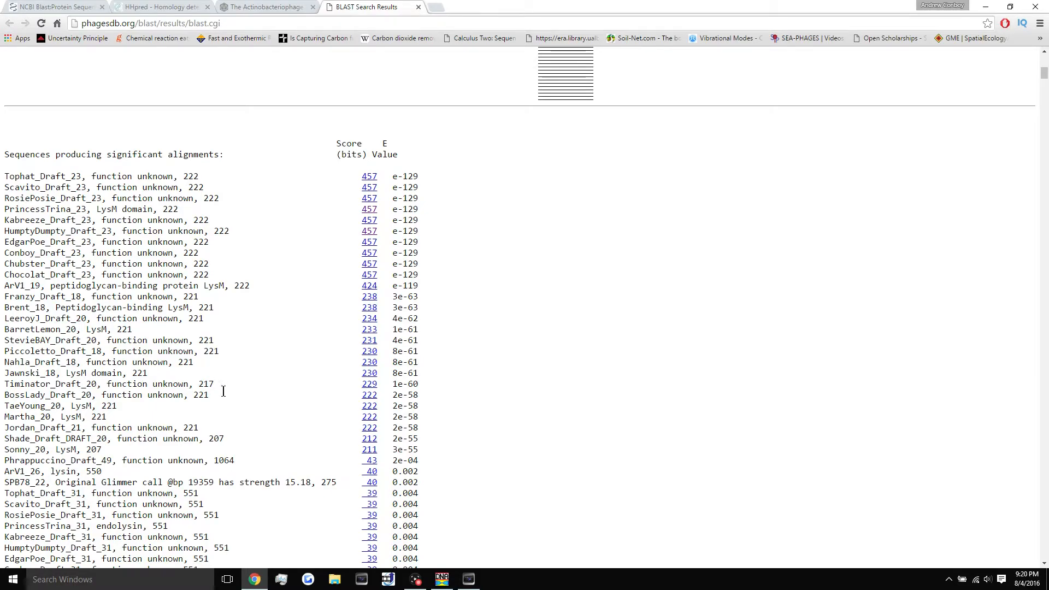
drag(223, 394, 191, 367)
drag(204, 428, 188, 178)
click(192, 178)
- Examine the draft label and function assignment of Tophat_Draft_23, along with the Scavito and RosiePosie draft entries
drag(83, 177, 4, 178)
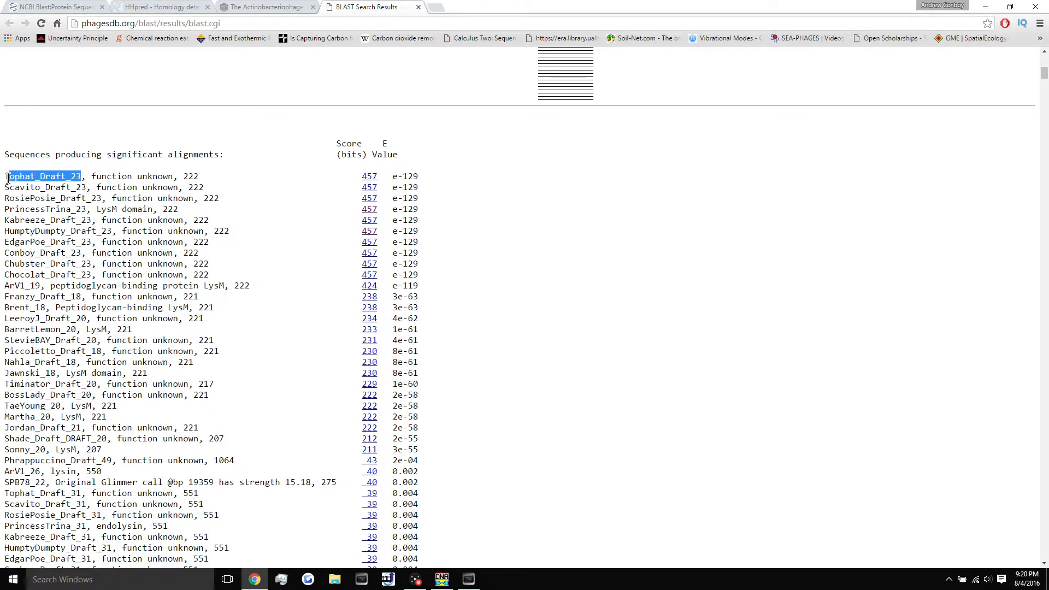
click(50, 182)
double_click(49, 182)
double_click(49, 178)
click(46, 177)
drag(40, 177, 172, 177)
click(67, 176)
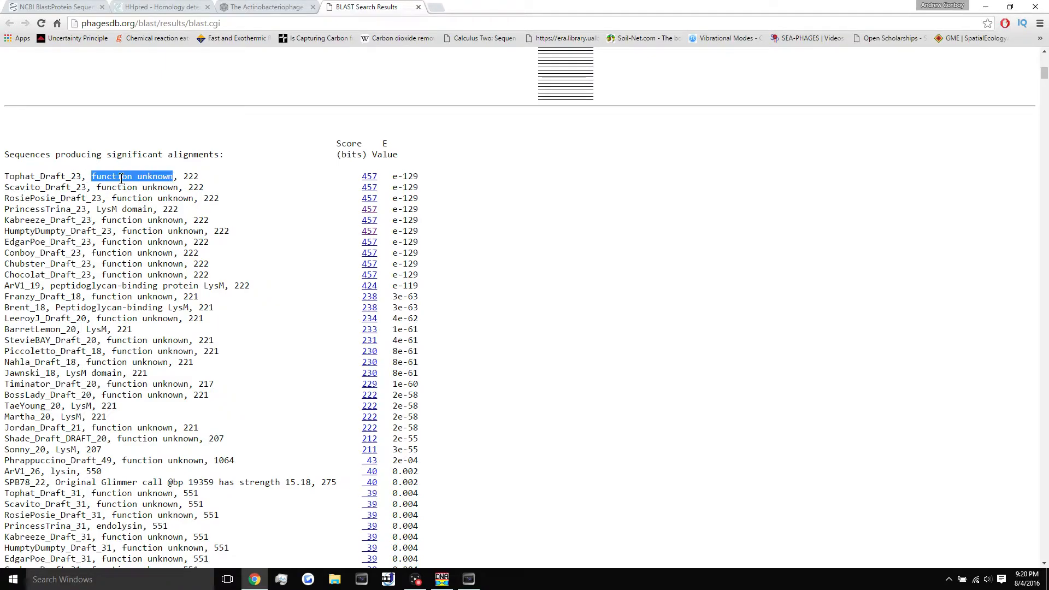
click(49, 179)
drag(5, 176, 209, 176)
click(62, 173)
double_click(58, 174)
drag(41, 177, 174, 176)
click(174, 176)
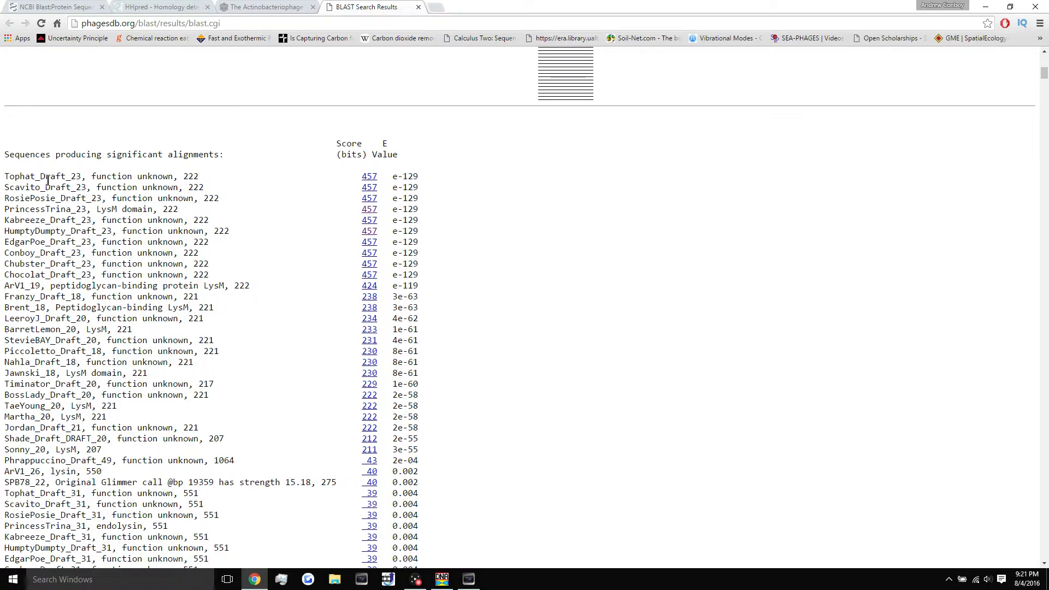
key(ctrl+equal)
key(ctrl+equal)
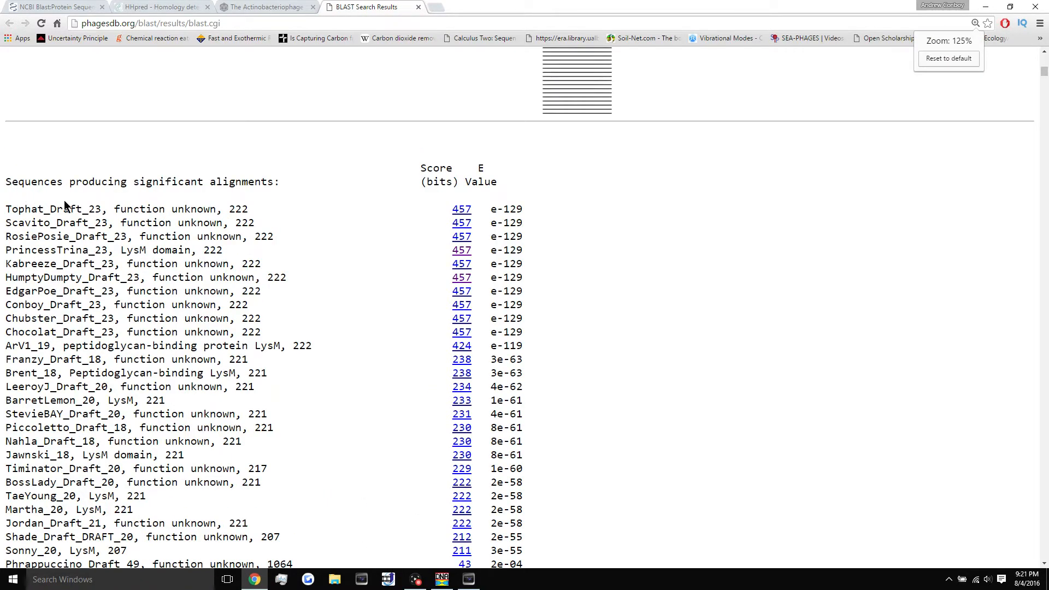
key(ctrl+0)
double_click(54, 188)
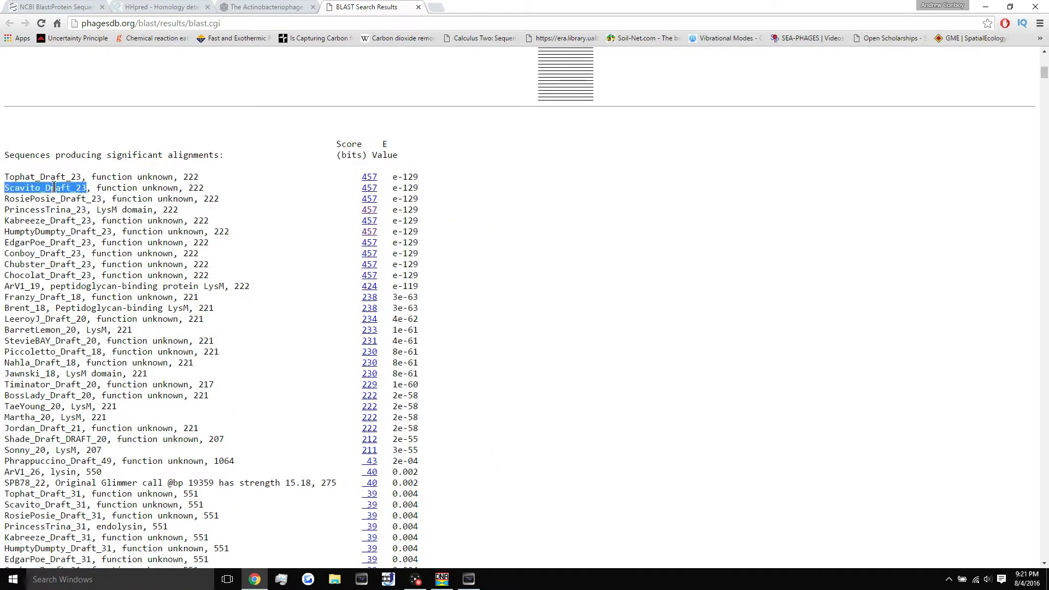
click(70, 198)
double_click(69, 198)
click(83, 199)
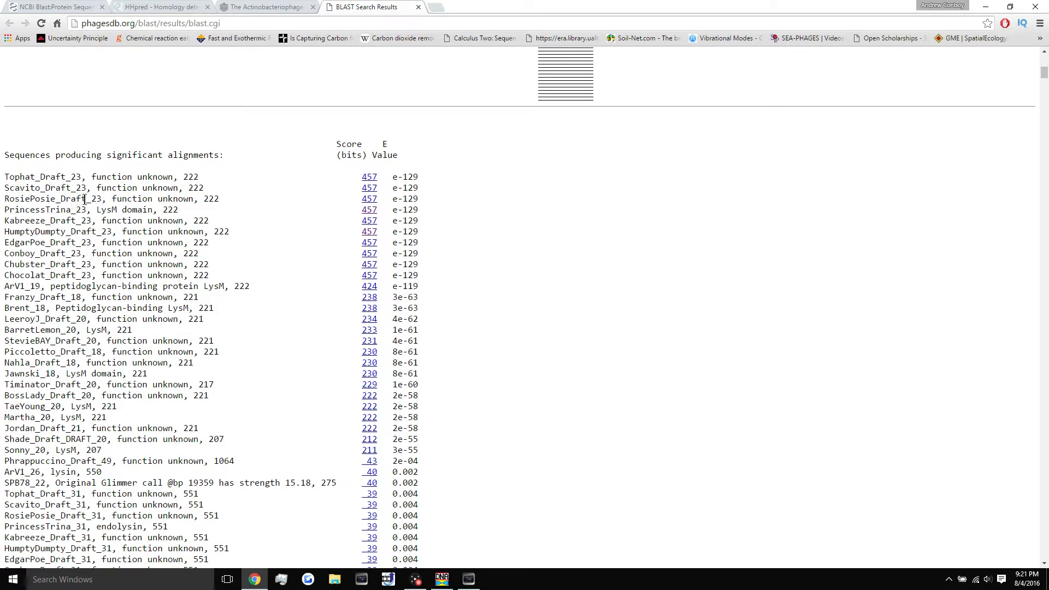
- Examine the non-draft PrincessTrina_23 hit, checking its name, assigned function and protein length
drag(3, 210, 87, 211)
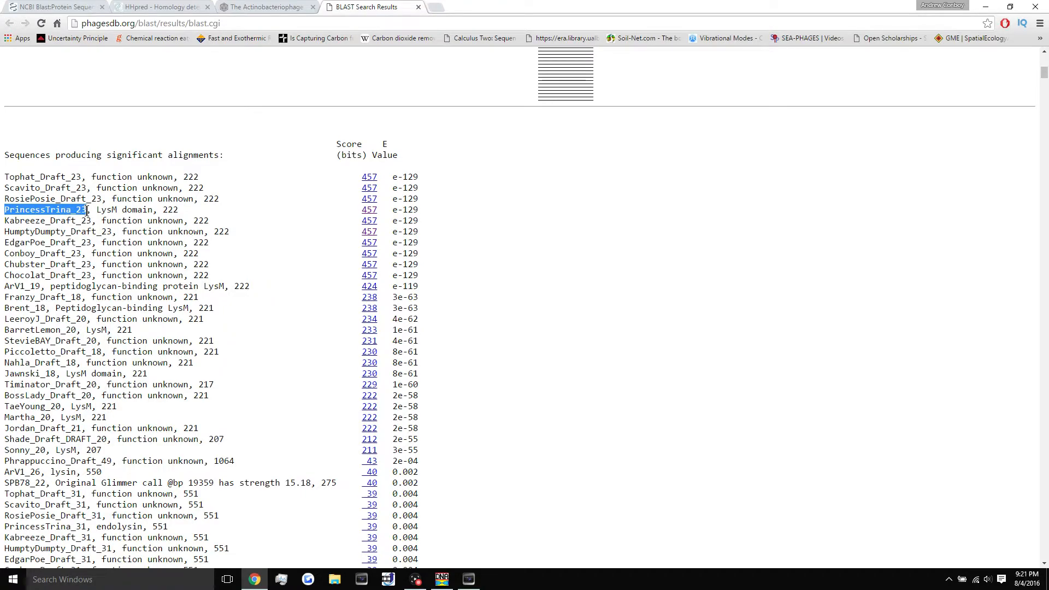
click(70, 196)
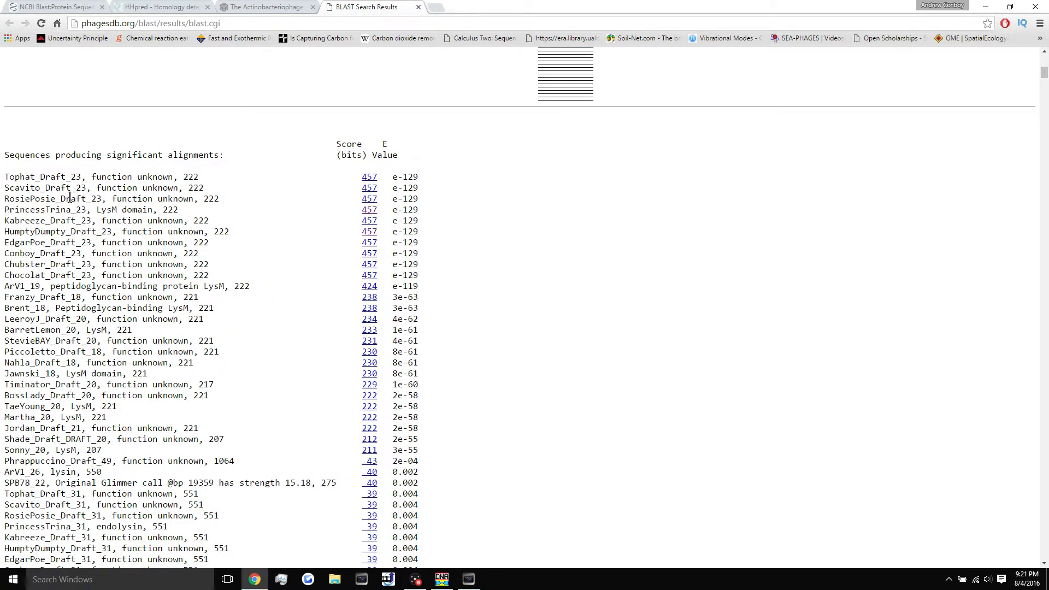
drag(4, 210, 184, 211)
click(151, 214)
drag(97, 209, 6, 211)
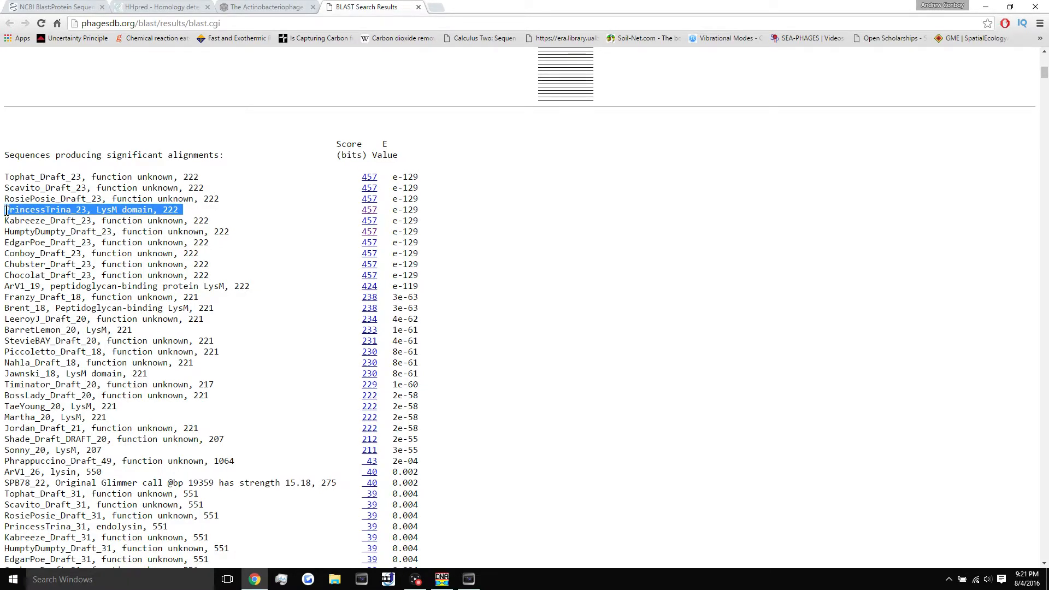
click(29, 210)
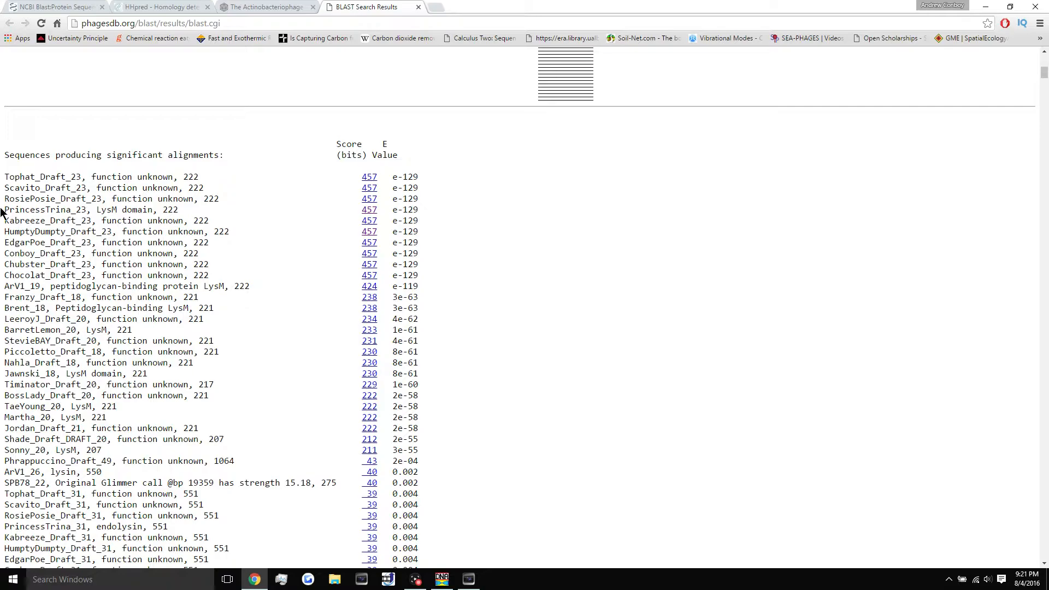
scroll(5, 212, down, 1)
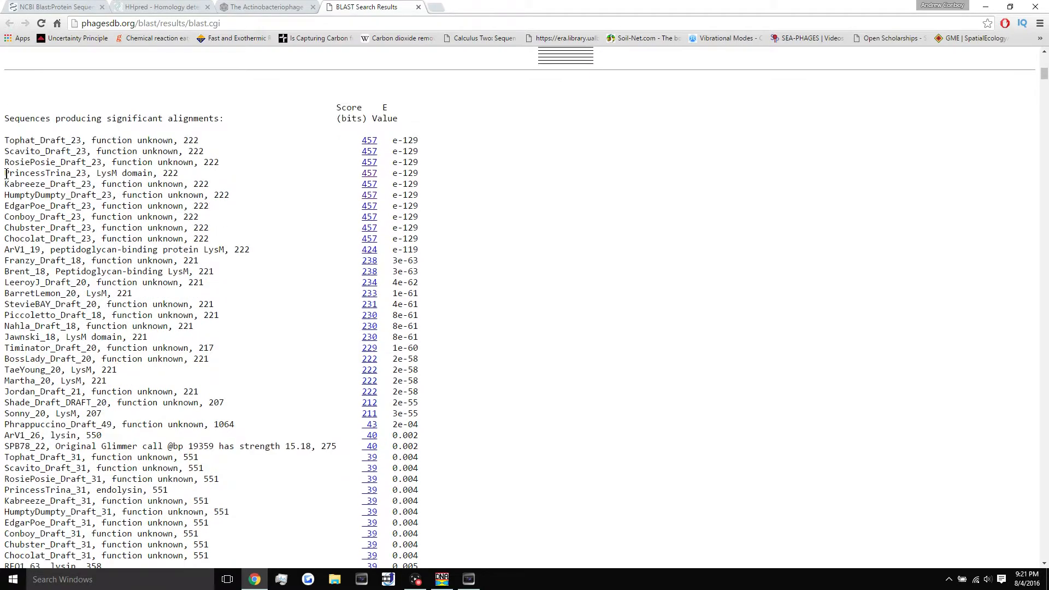
drag(4, 174, 189, 174)
click(38, 175)
drag(5, 174, 86, 174)
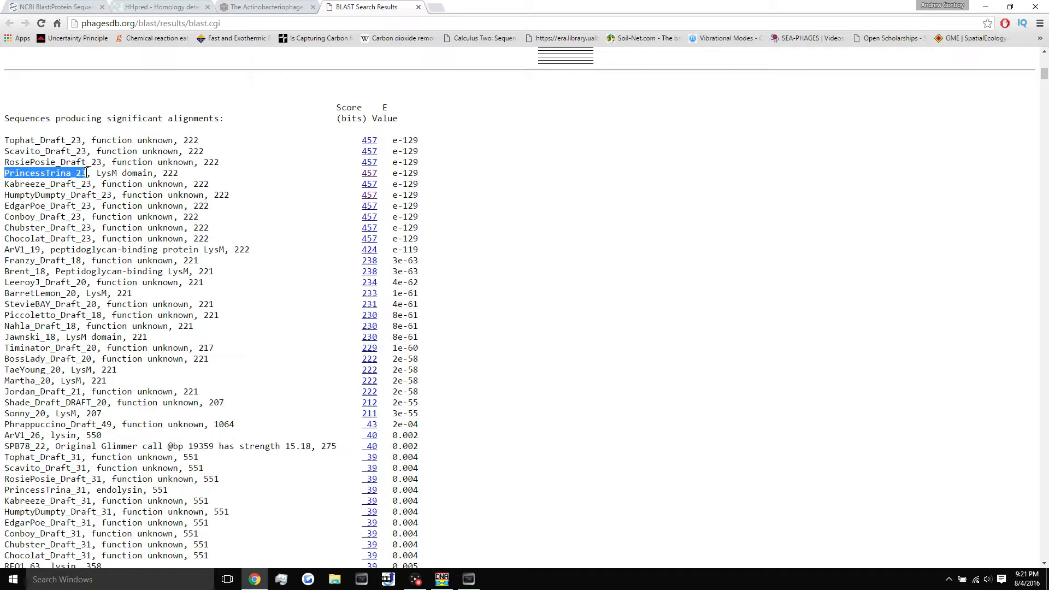
click(7, 177)
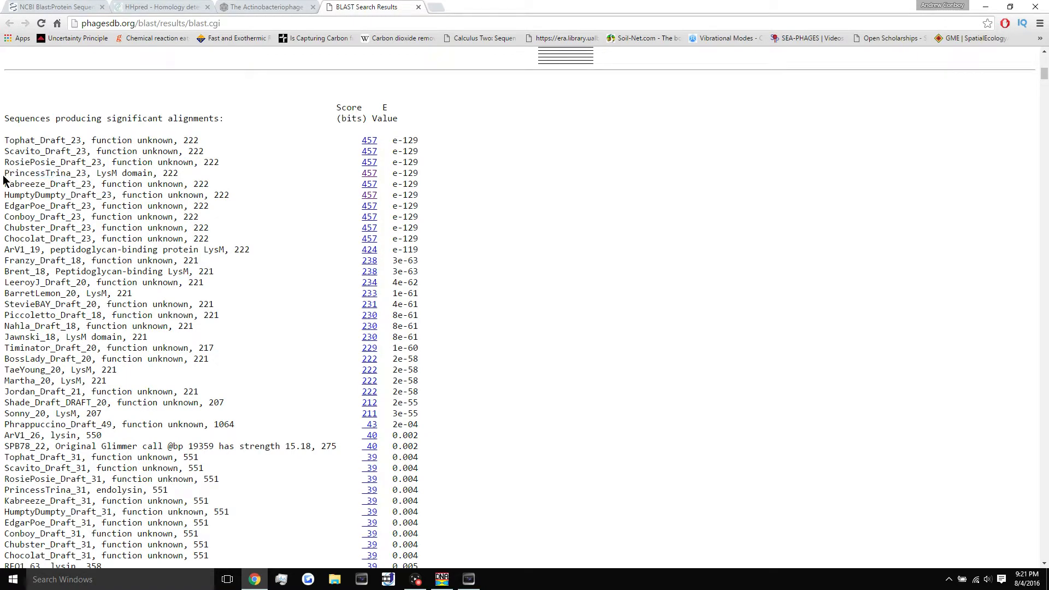
drag(4, 177, 169, 173)
click(184, 174)
click(183, 173)
- Look past the remaining draft hits to ArV1_19, checking its function, length and E-value against PrincessTrina_23
double_click(45, 215)
click(56, 216)
double_click(62, 239)
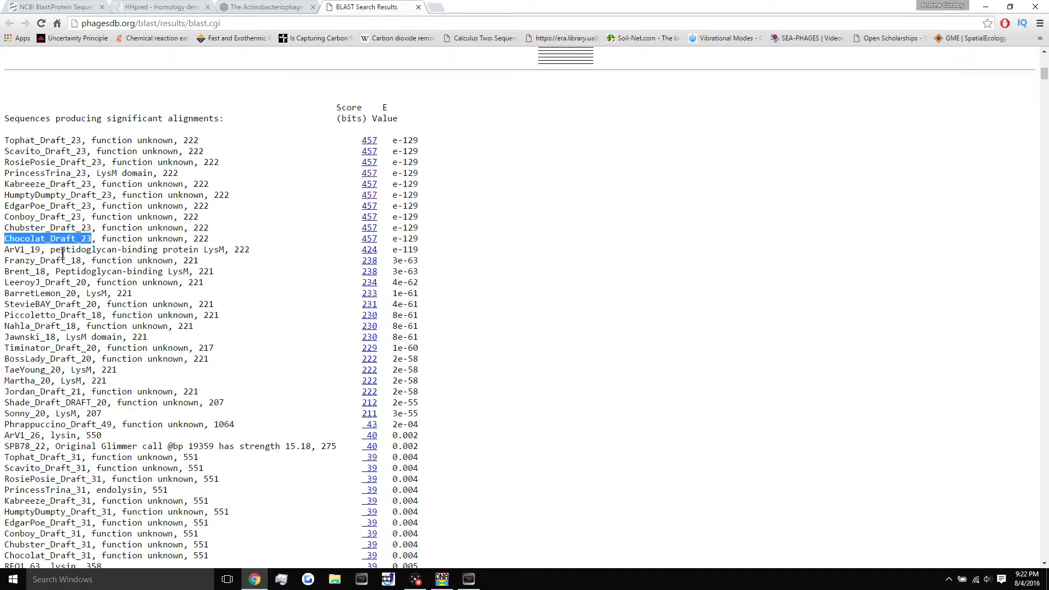
click(63, 252)
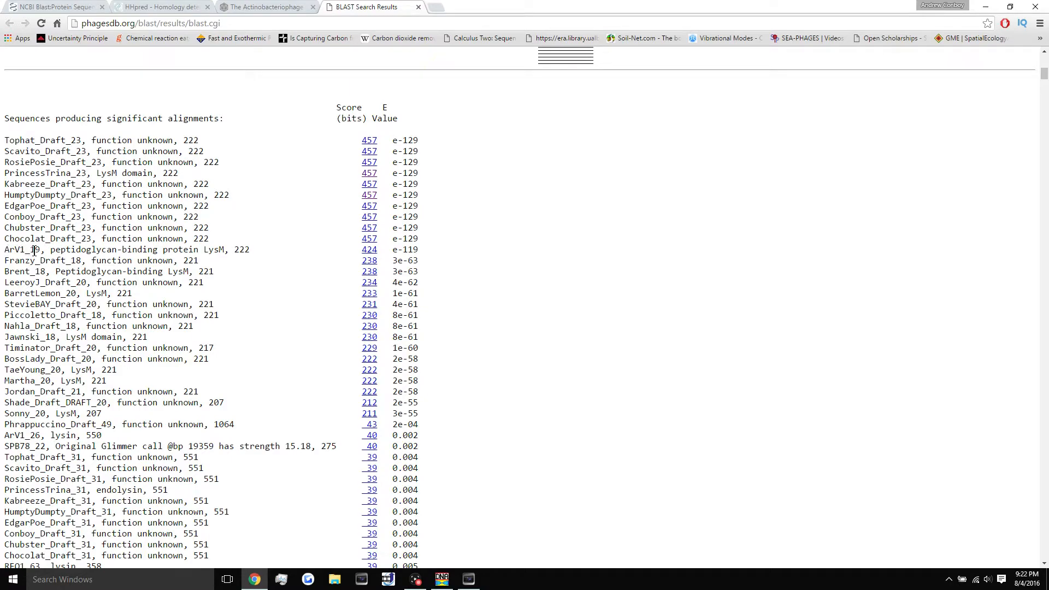
drag(6, 250, 251, 252)
click(215, 249)
click(251, 251)
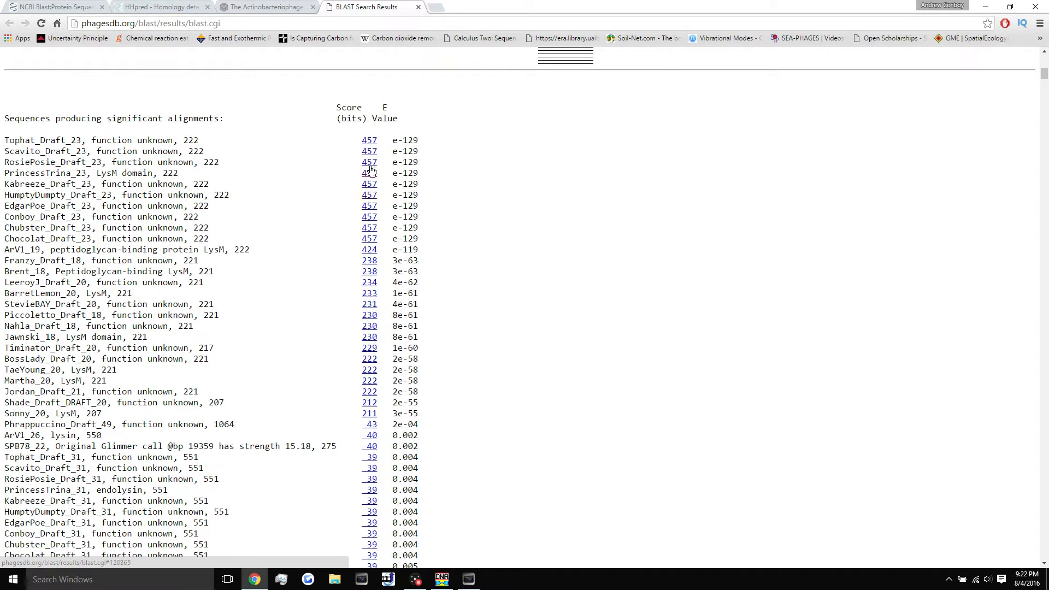
drag(391, 250, 437, 250)
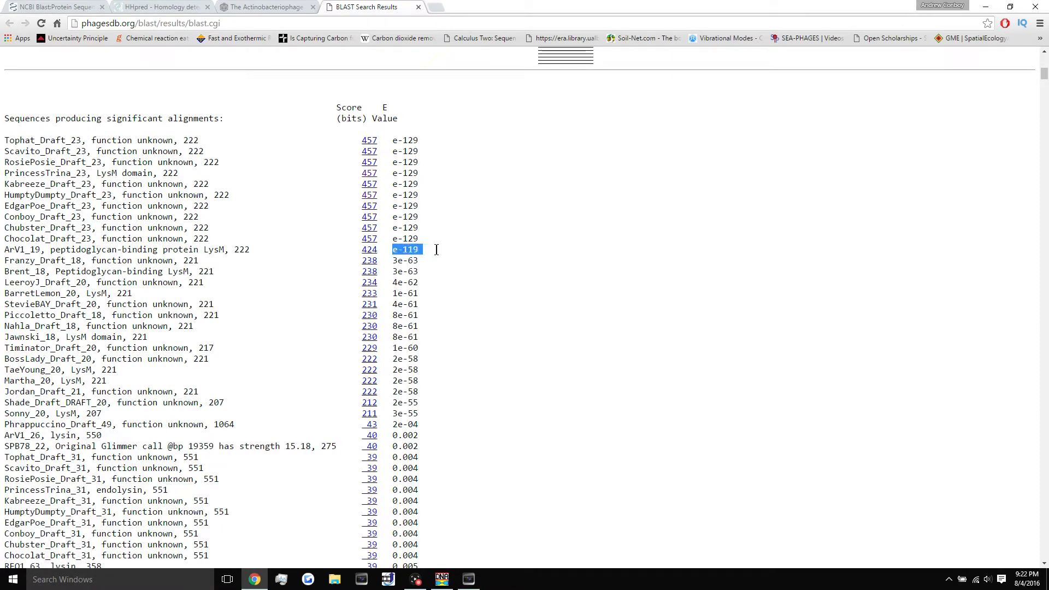
drag(251, 250, 203, 249)
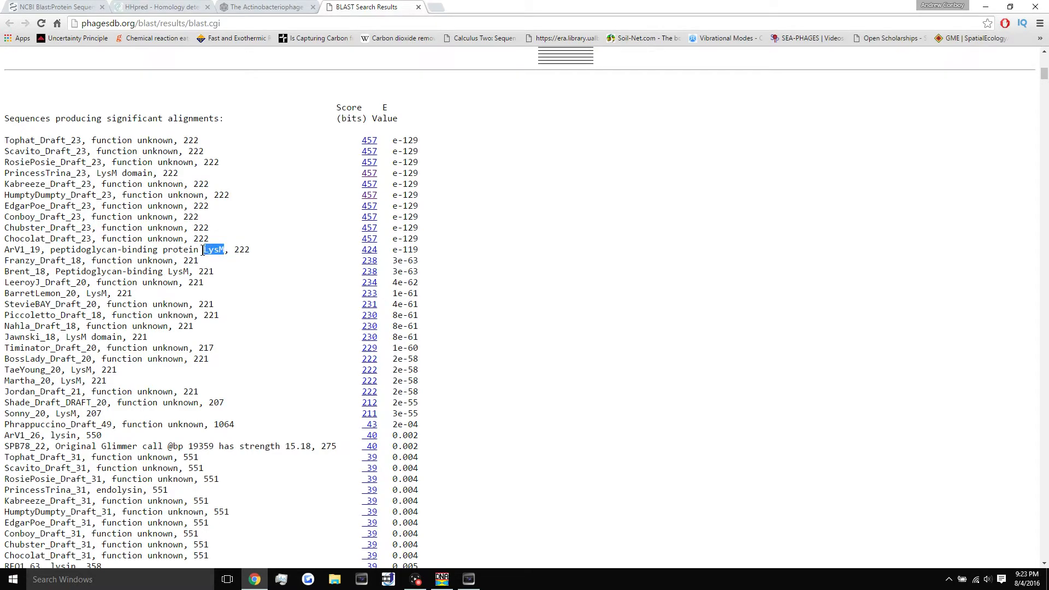
drag(97, 173, 147, 173)
click(227, 249)
drag(232, 250, 227, 249)
click(255, 249)
drag(140, 250, 367, 250)
click(391, 250)
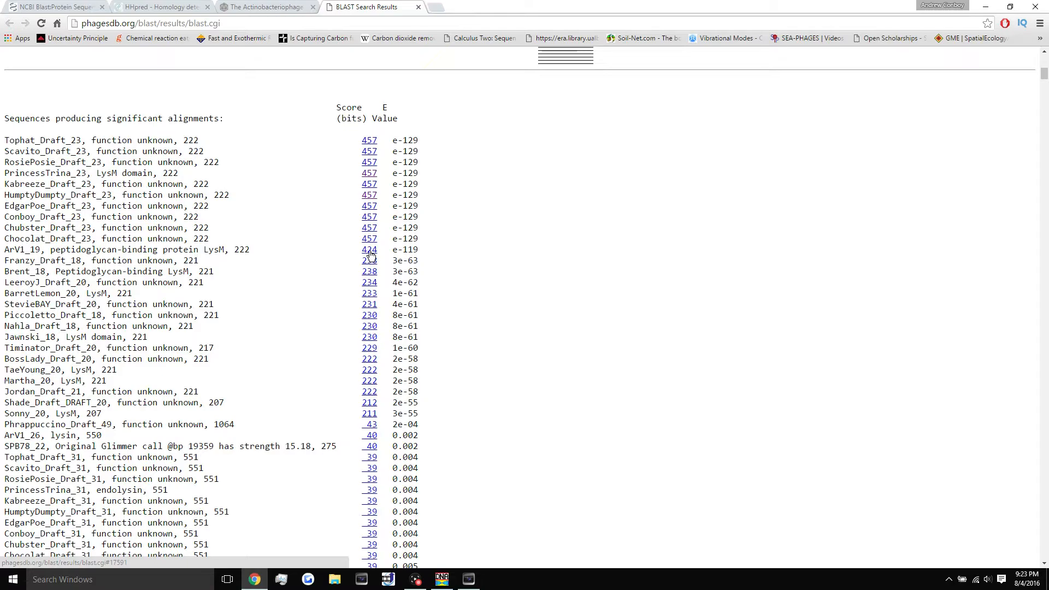
- Open ArV1_19's alignment and select its header text from the name through the identities and positives line
click(370, 254)
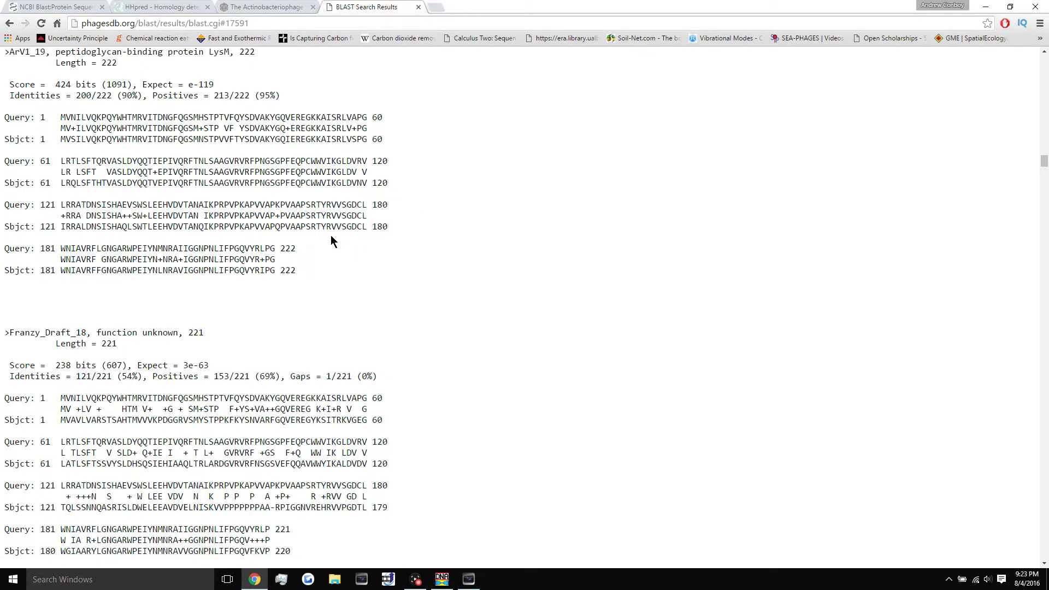
click(11, 52)
drag(9, 52, 289, 96)
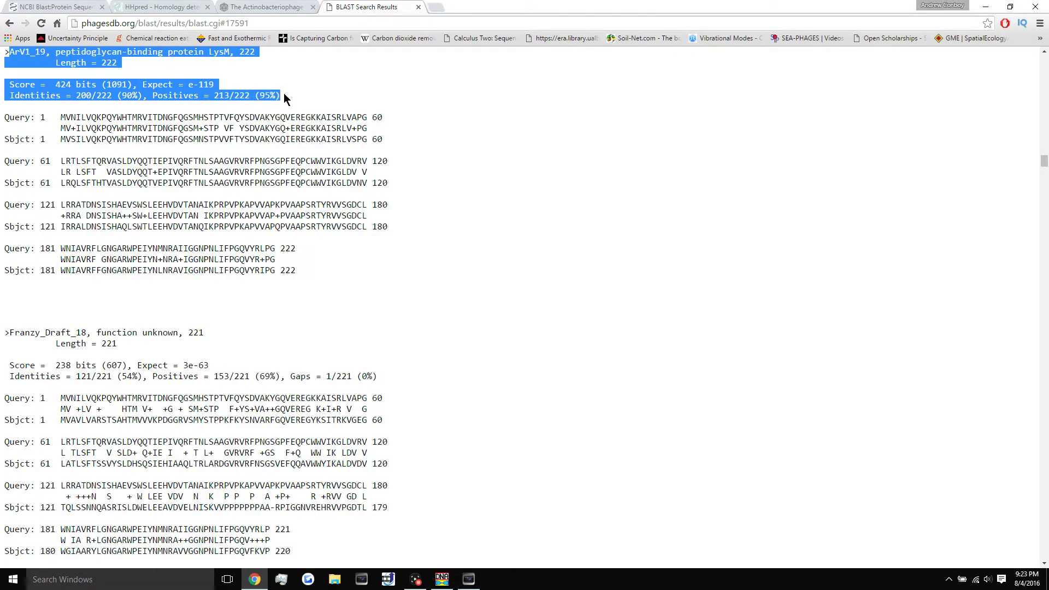
- Copy the selected ArV1_19 header and paste it at the end of gene 23's Additional Notes in DNA Master
right_click(243, 97)
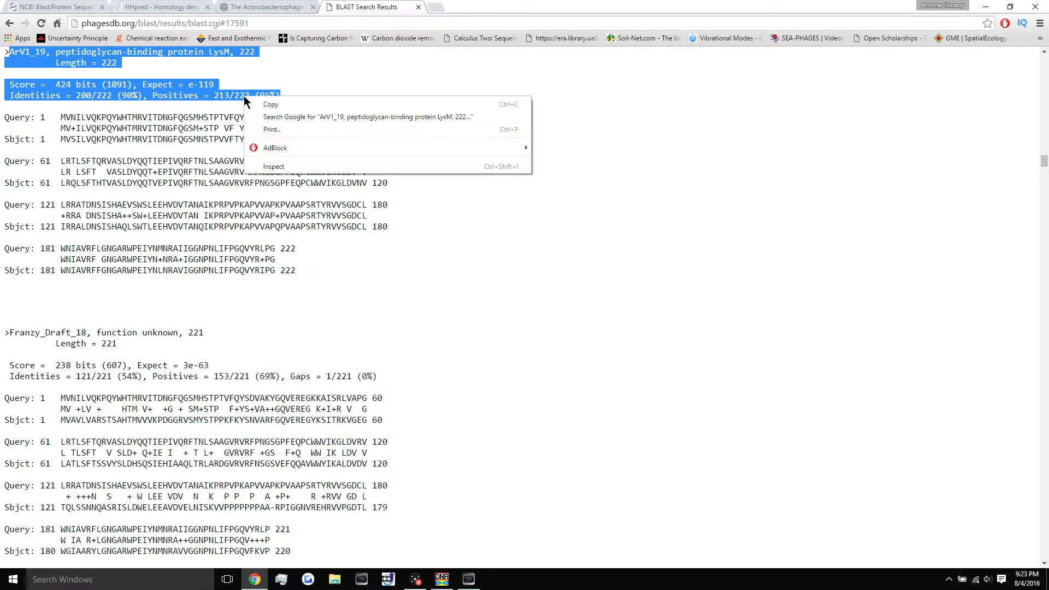
click(268, 105)
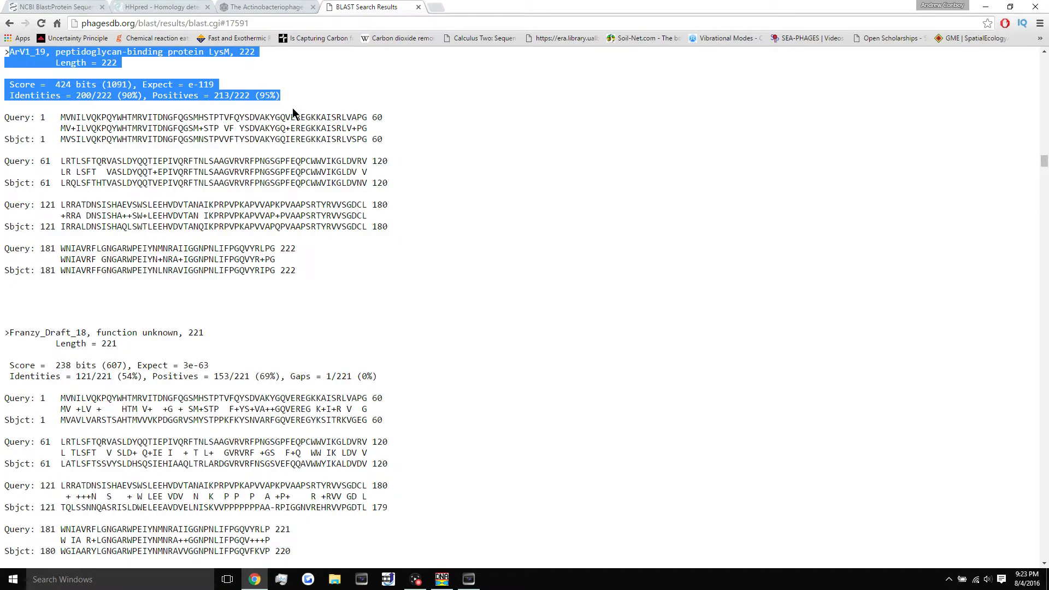
click(442, 580)
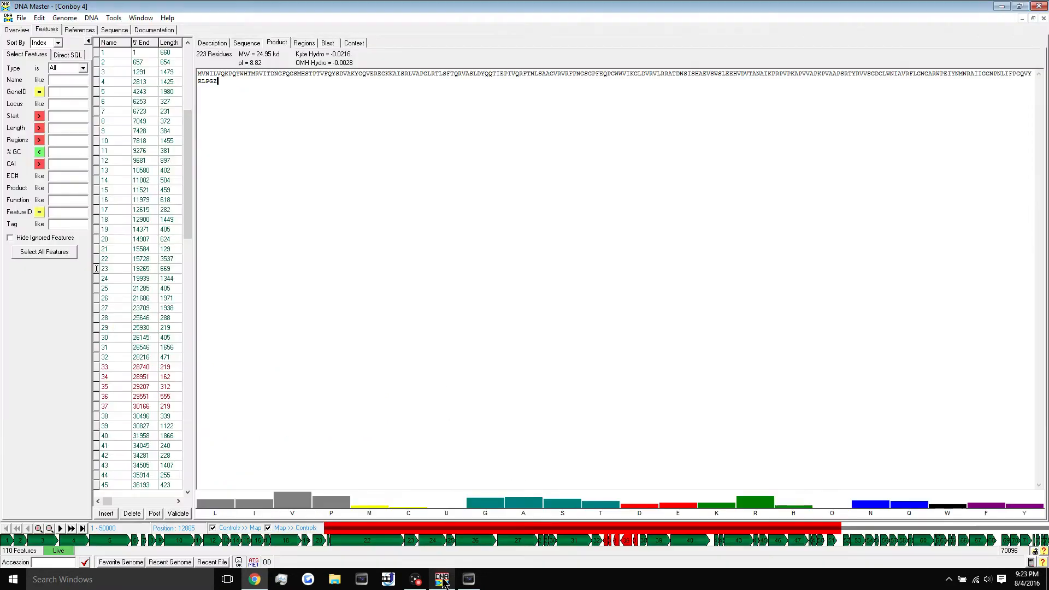
click(217, 44)
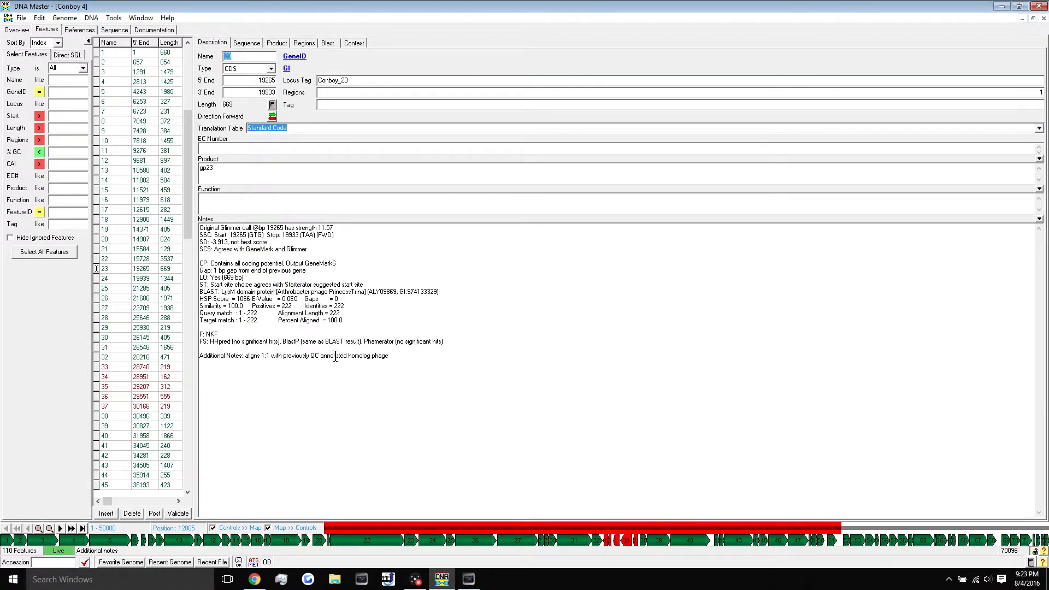
click(398, 359)
key(ctrl+v)
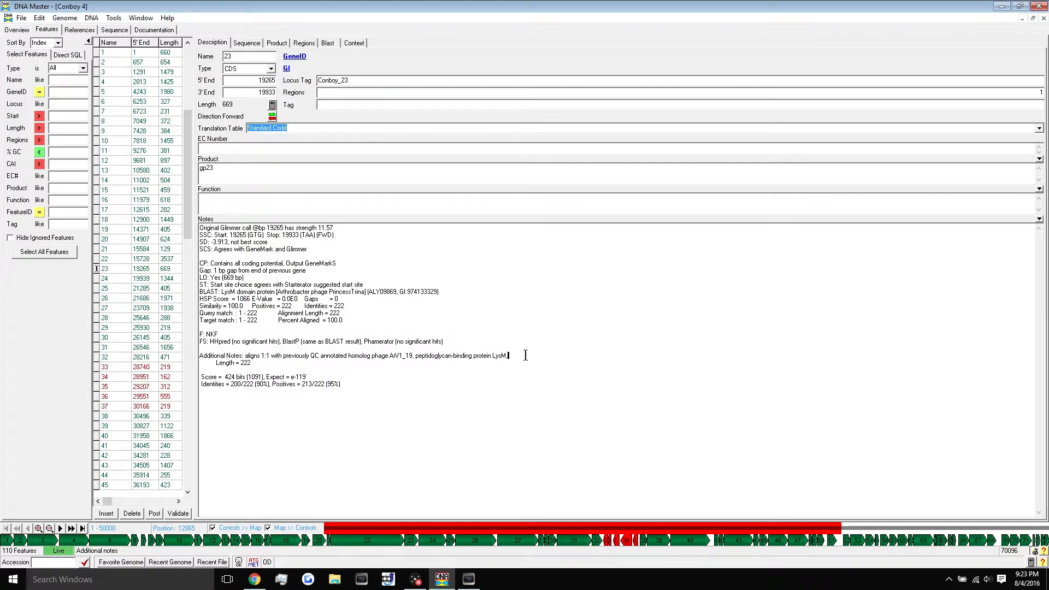
- Join the pasted ArV1_19 name, length, score and identities lines into one comma-separated line in Additional Notes, ending with a period
key(Delete)
key(Delete)
key(Delete)
key(Delete)
key(Delete)
key(Delete)
key(Delete)
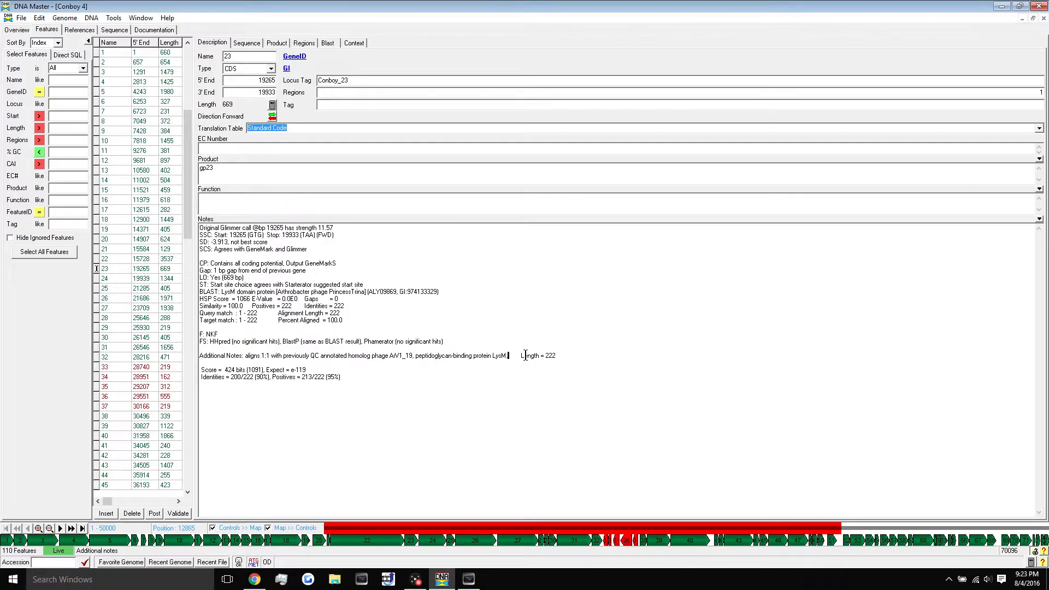
key(Delete)
key(Delete)
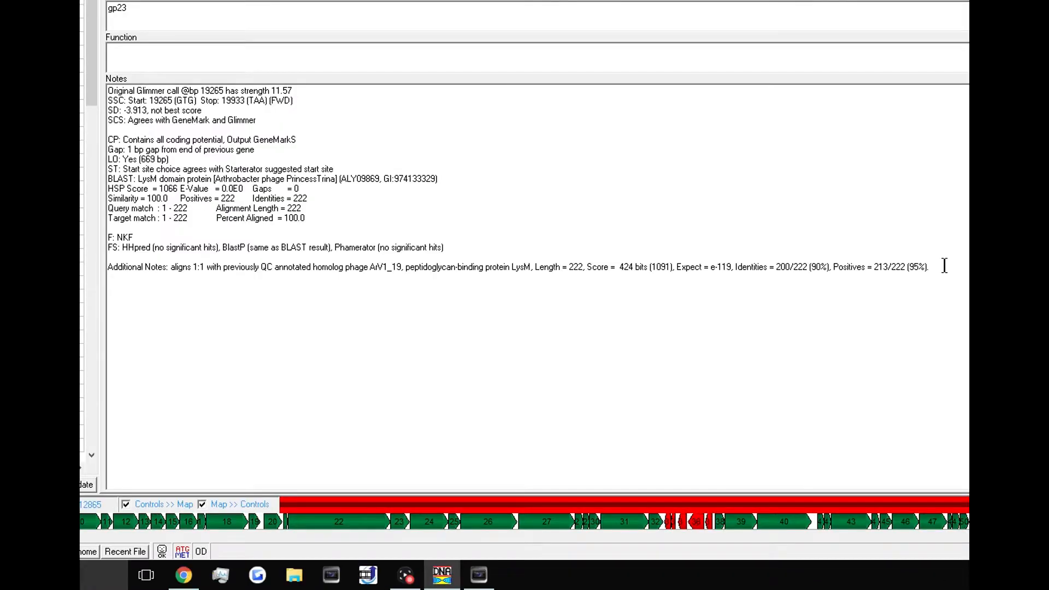
- Review the ArV1_19 details in Additional Notes against the PrincessTrina match recorded in the BLAST section
drag(945, 266, 170, 281)
click(171, 267)
drag(215, 180, 335, 181)
click(238, 189)
drag(301, 208, 132, 182)
click(146, 182)
drag(370, 268, 536, 268)
double_click(397, 269)
click(408, 268)
click(523, 268)
drag(937, 279, 98, 332)
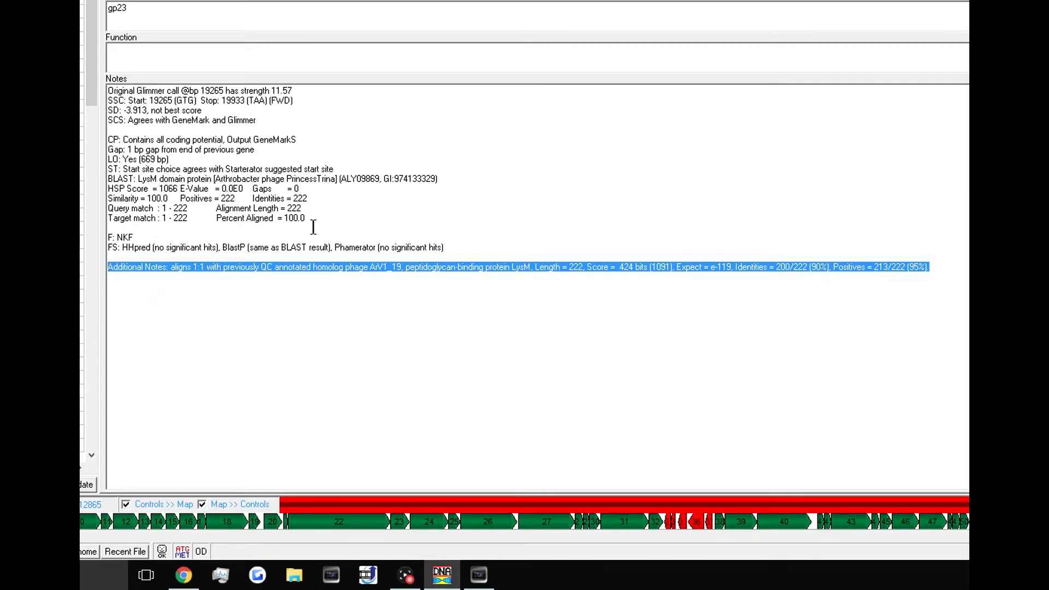
drag(314, 225, 113, 189)
click(646, 296)
- Append "Also matched 1 to 1 with previous GC annotated phage PrincessTrina_23, but I did not list that here, because it was listed in the BLAST section."
click(951, 267)
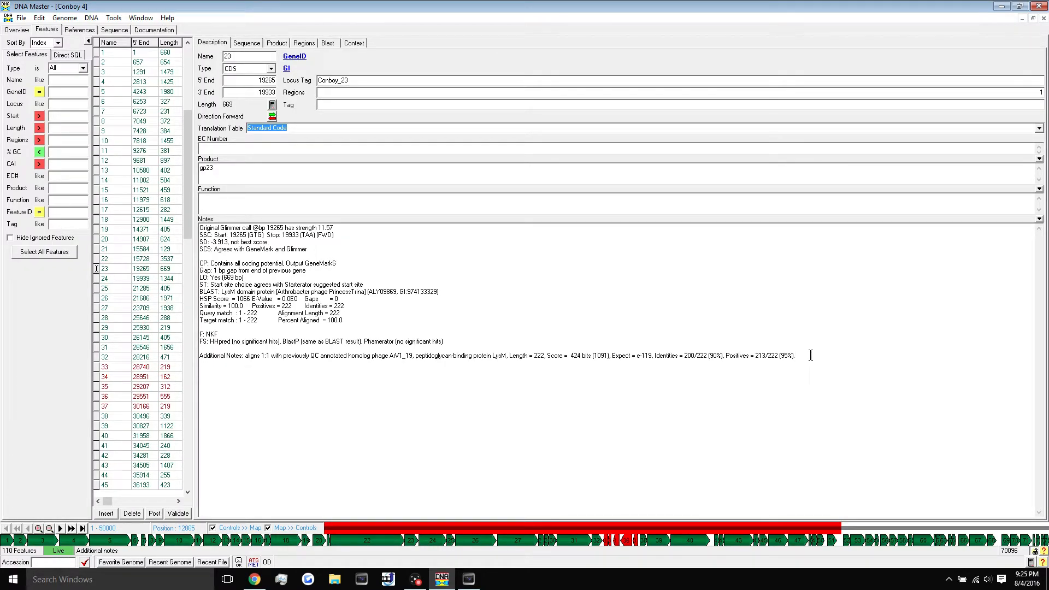
key(BackSpace)
key(BackSpace)
text(vious GC annotate)
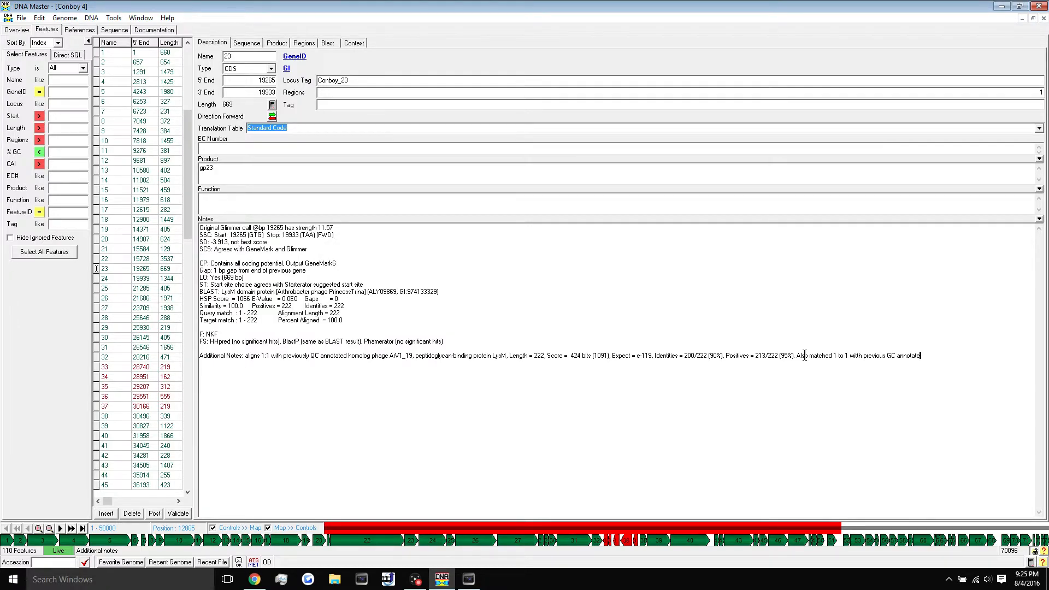
text(d phage PrincessTrina_23, but I did not list that here, because it was listed in the BLAST sectio)
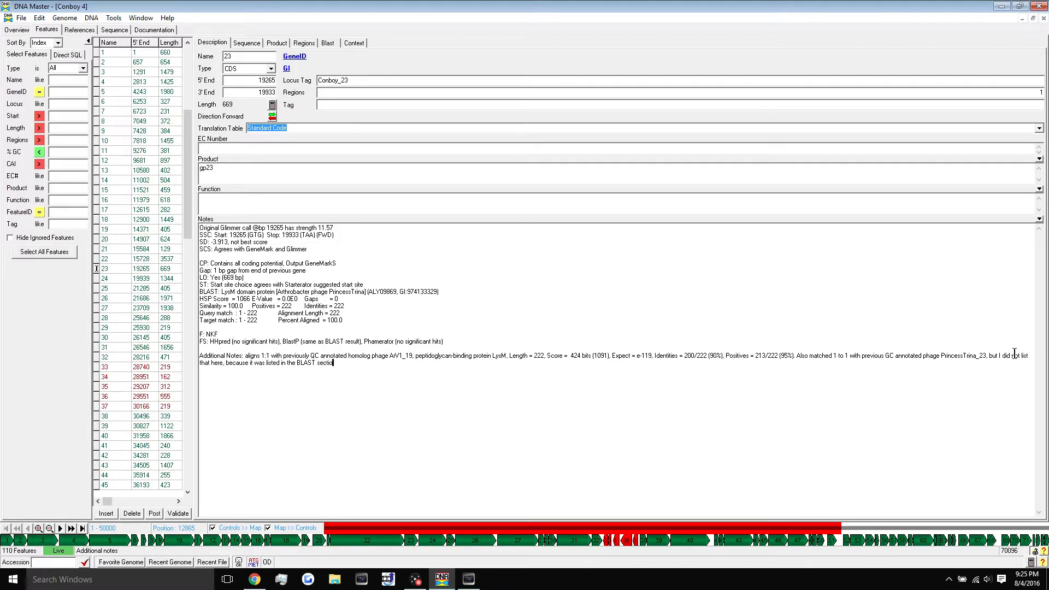
text(n.)
- Reread the new PrincessTrina_23 sentence alongside the ArV1_19 details and the BLAST section of the notes
shift+click(904, 356)
drag(904, 355, 339, 363)
click(795, 356)
drag(795, 356, 294, 357)
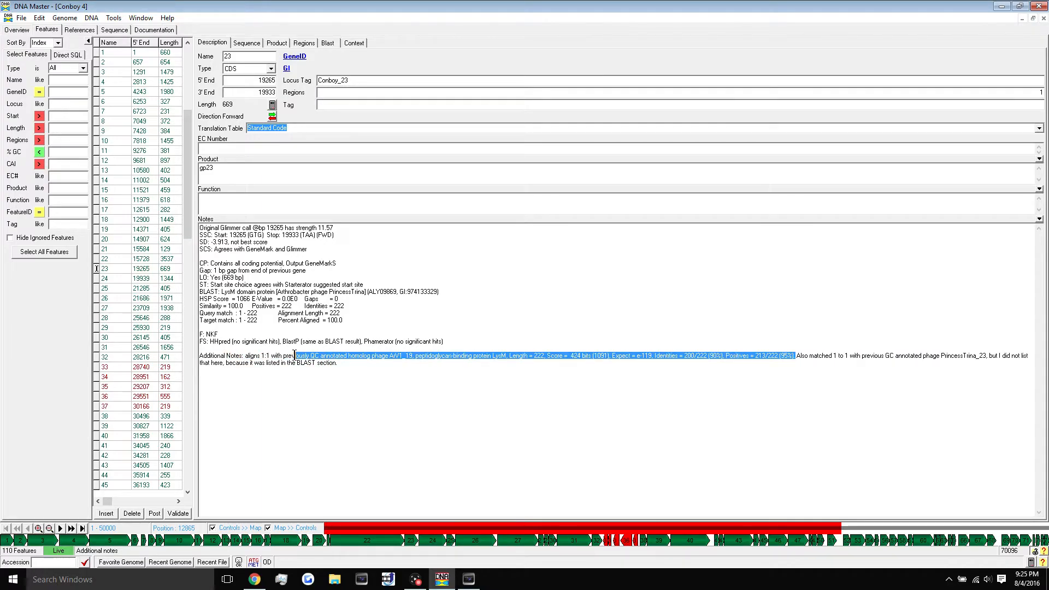
click(320, 363)
drag(346, 312, 205, 289)
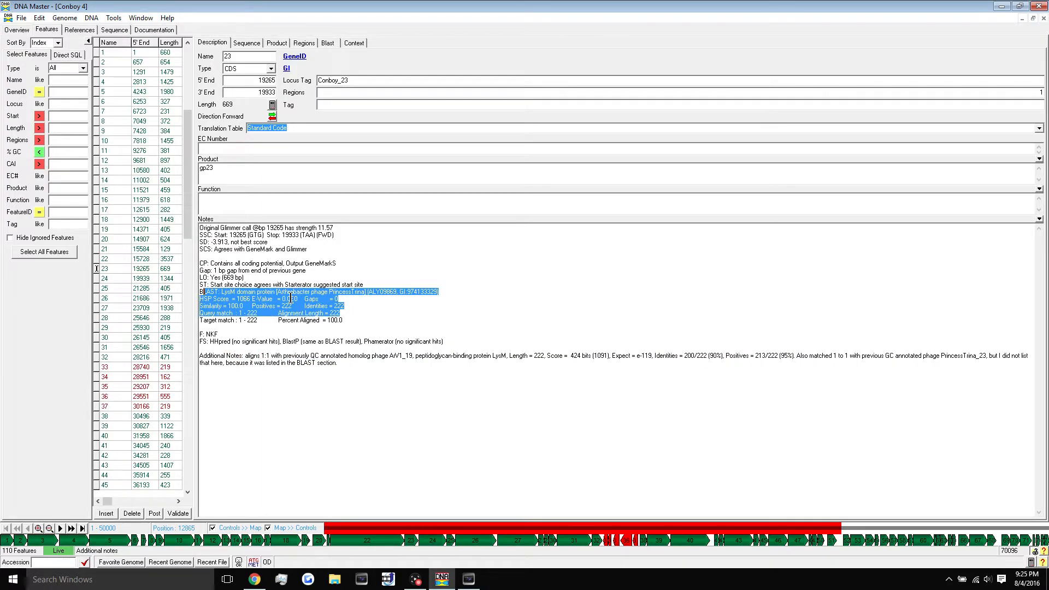
click(313, 306)
drag(328, 364, 196, 356)
click(311, 356)
- Switch to the NCBI BLASTp results in Chrome and examine the putative conserved domains statement and its domain graphic
click(254, 579)
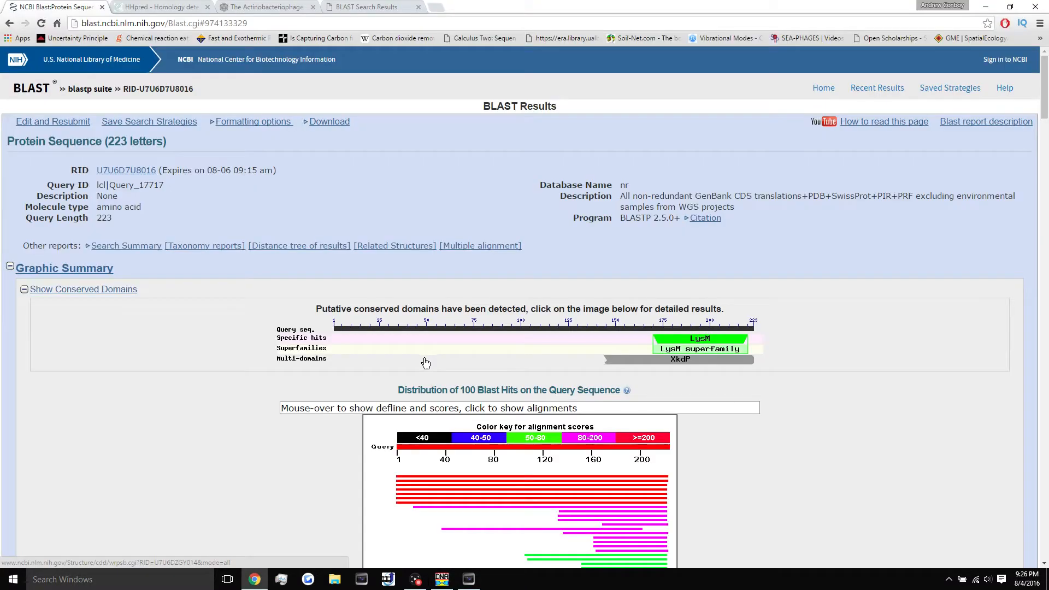
scroll(433, 348, down, 1)
scroll(433, 348, up, 1)
drag(316, 309, 697, 310)
click(727, 309)
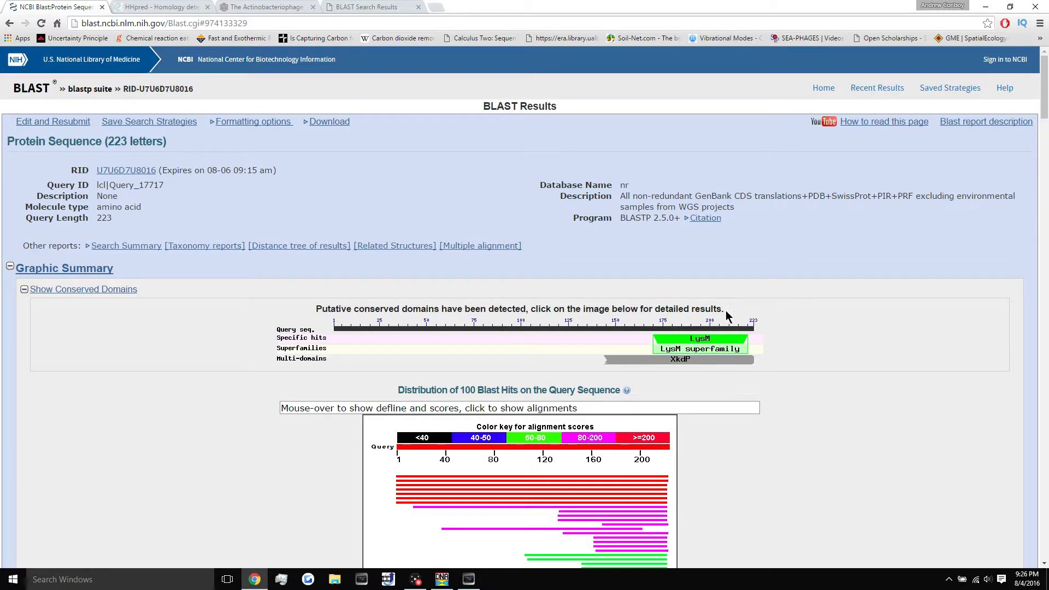
triple_click(312, 311)
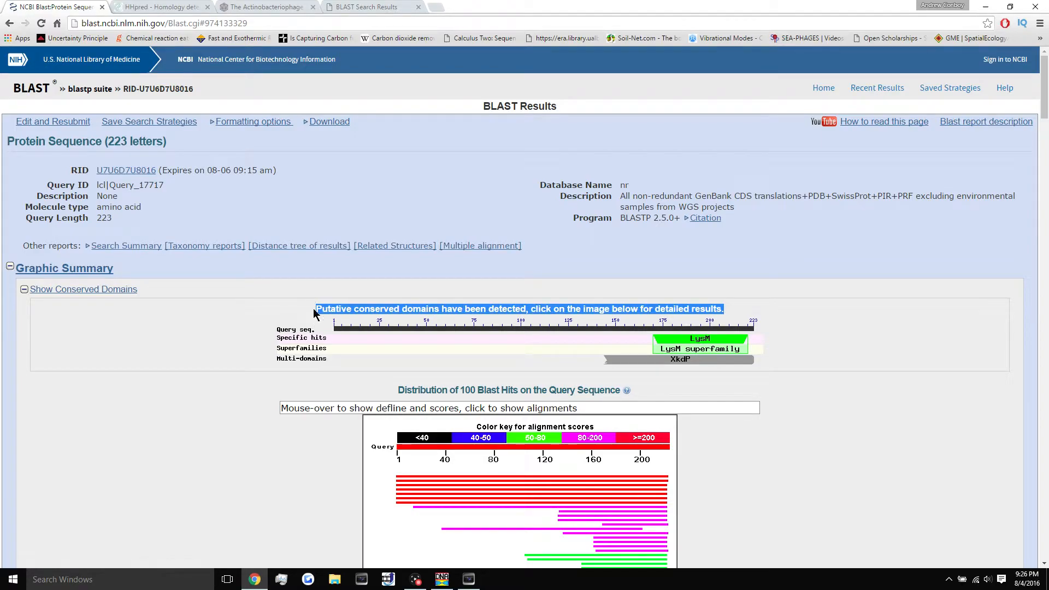
click(315, 313)
double_click(334, 309)
double_click(372, 309)
double_click(413, 310)
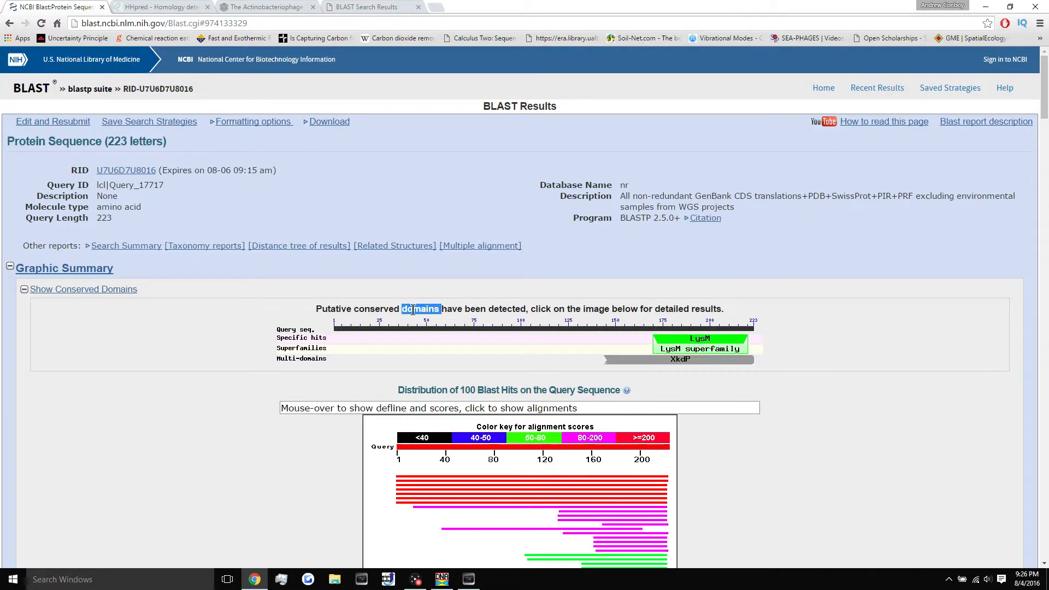
click(413, 309)
scroll(337, 314, down, 1)
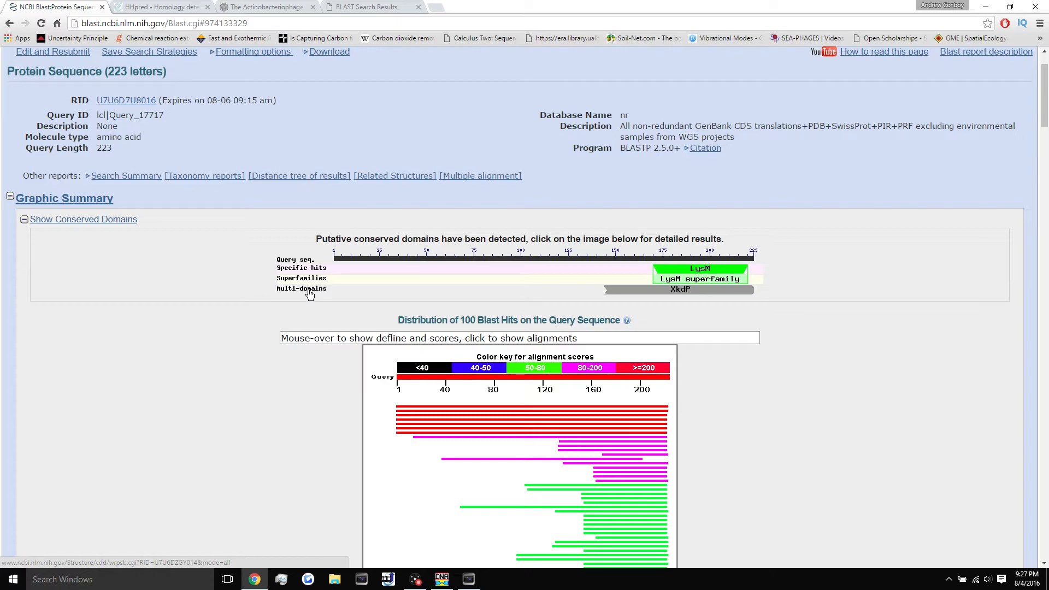
- Open the LysM conserved domain details and select "Lysine Motif is a small domain involved in binding peptidoglycan" from the cd00118 description
click(696, 274)
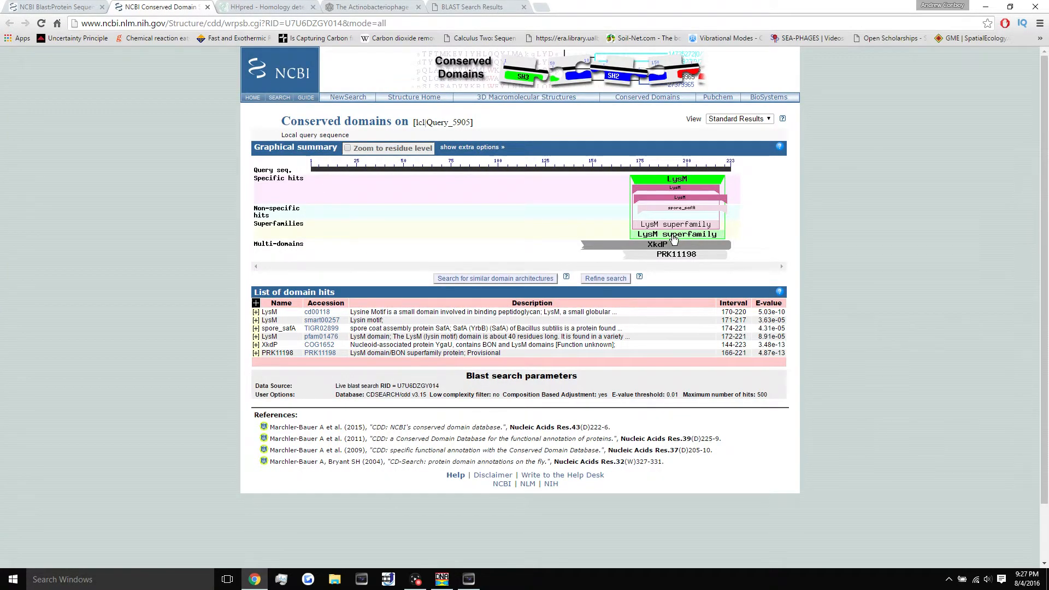
mouse_move(678, 204)
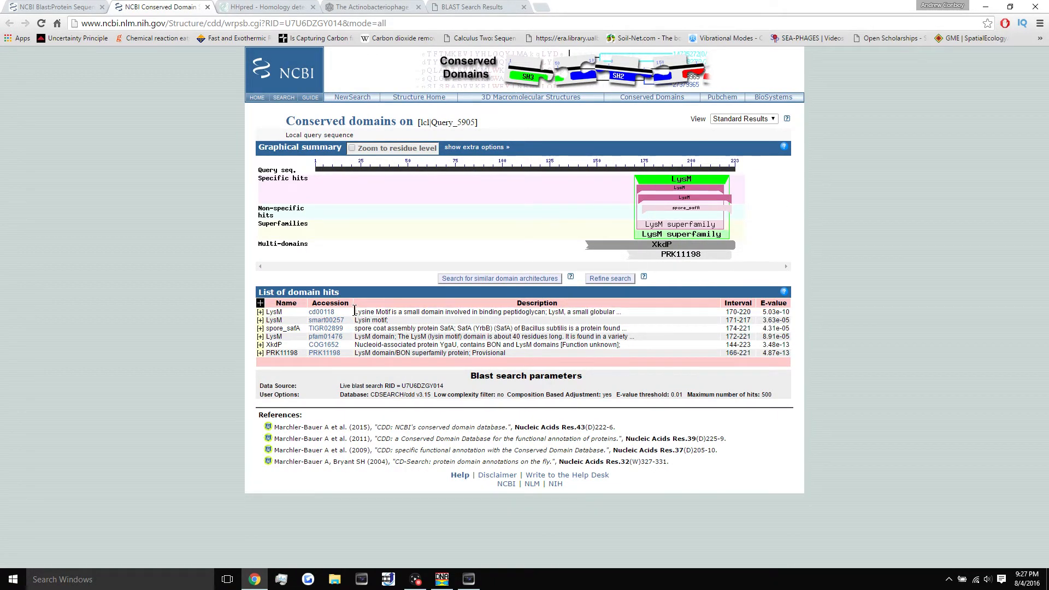
drag(356, 313, 391, 313)
click(395, 312)
drag(355, 312, 543, 314)
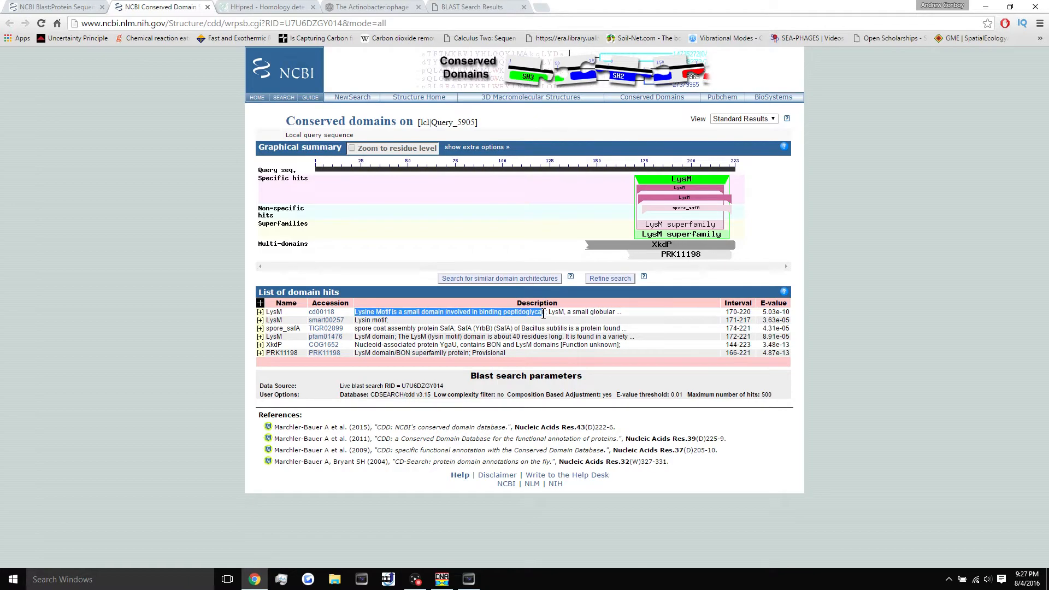
- In DNA Master, replace the BlastP evidence in the FS note with "LysM Superfamily, Lysine Motif is a small domain involved in binding peptidoglycan,"
click(442, 579)
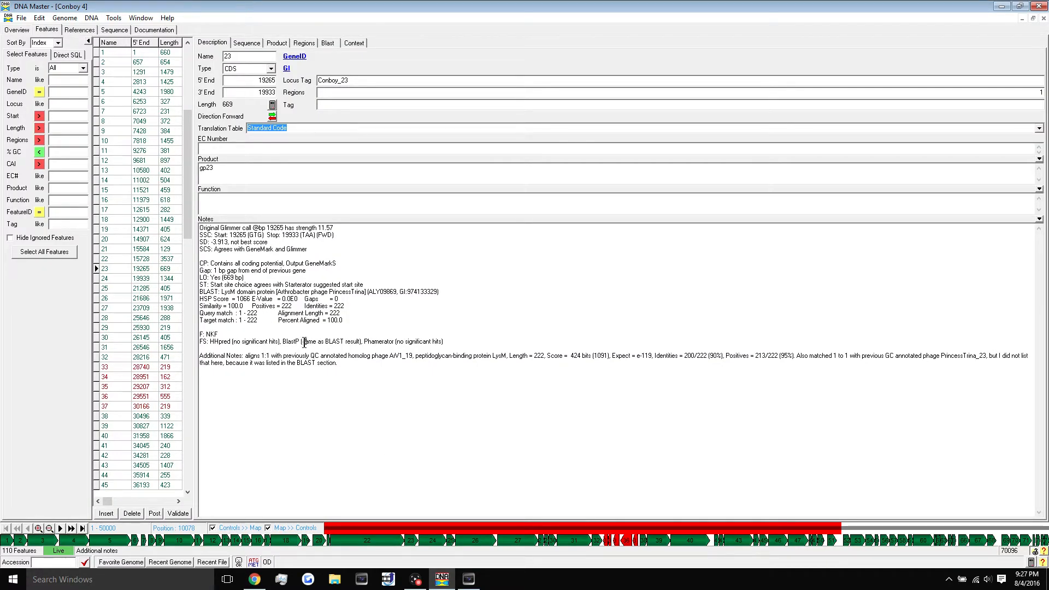
drag(301, 342, 358, 342)
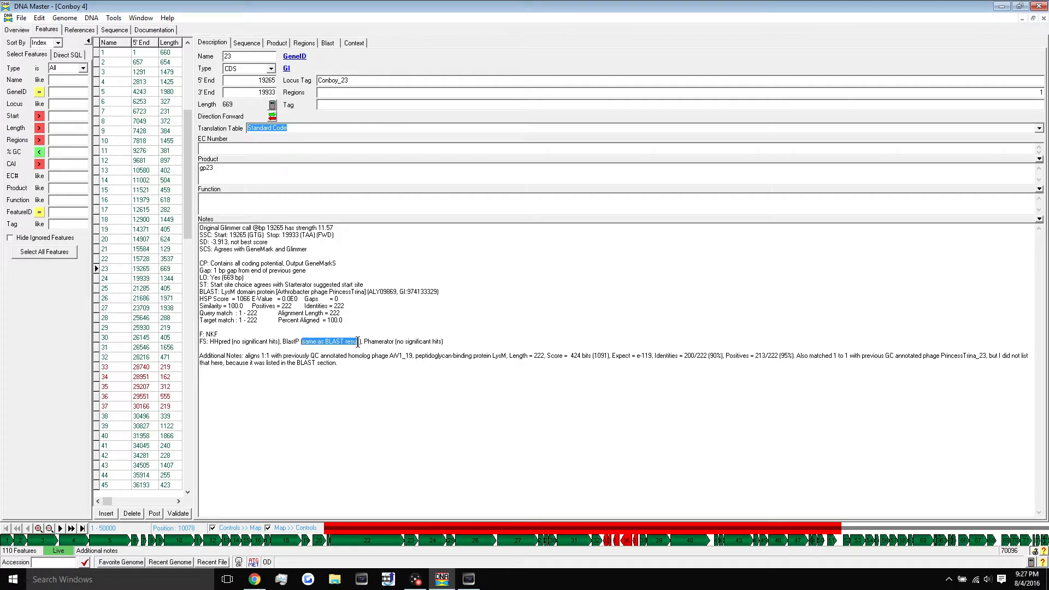
key(BackSpace)
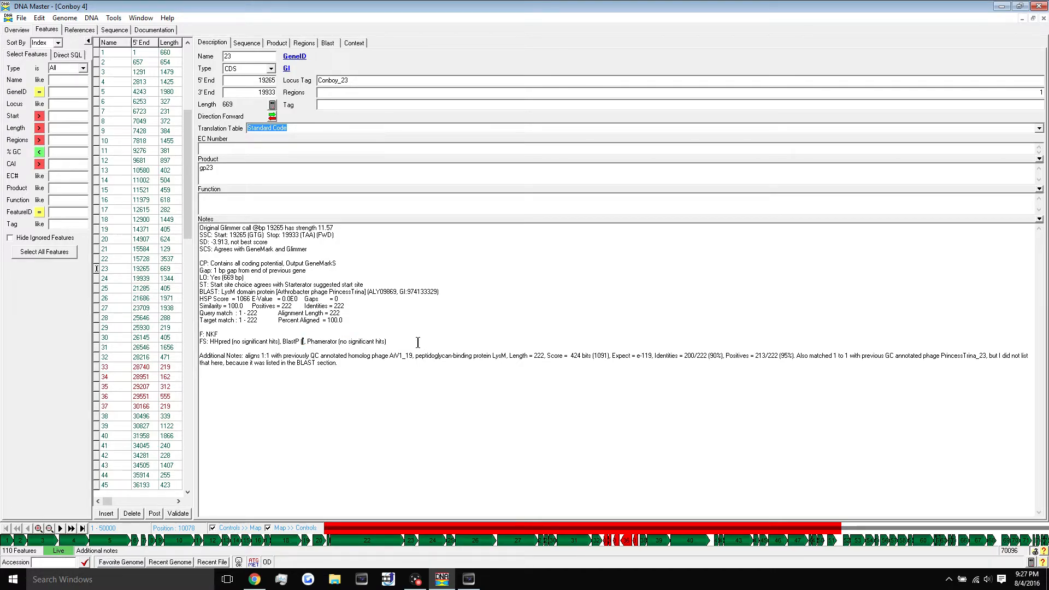
text(LysM Superfamily)
text(,)
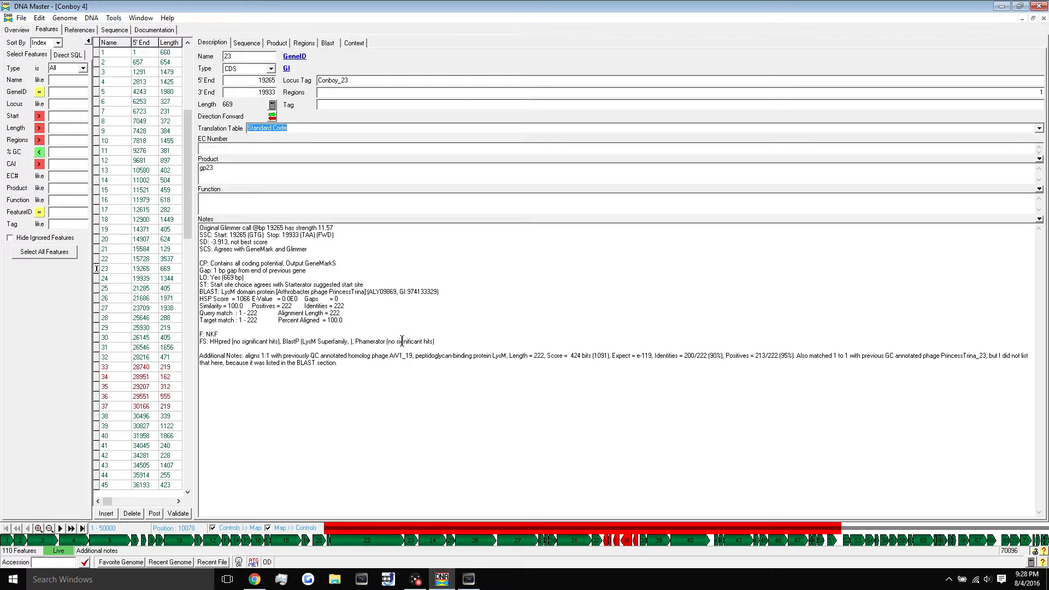
right_click(349, 342)
click(382, 391)
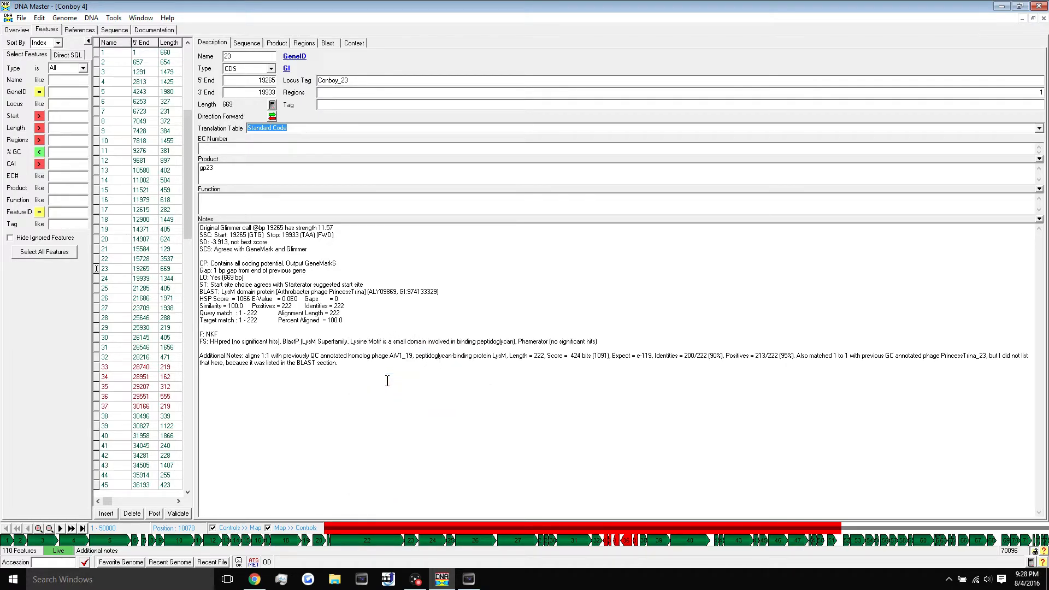
text(,)
- Copy the cd00118 hit's interval 170-220 from the Chrome domain list into the BlastP evidence in DNA Master, followed by a comma
click(254, 579)
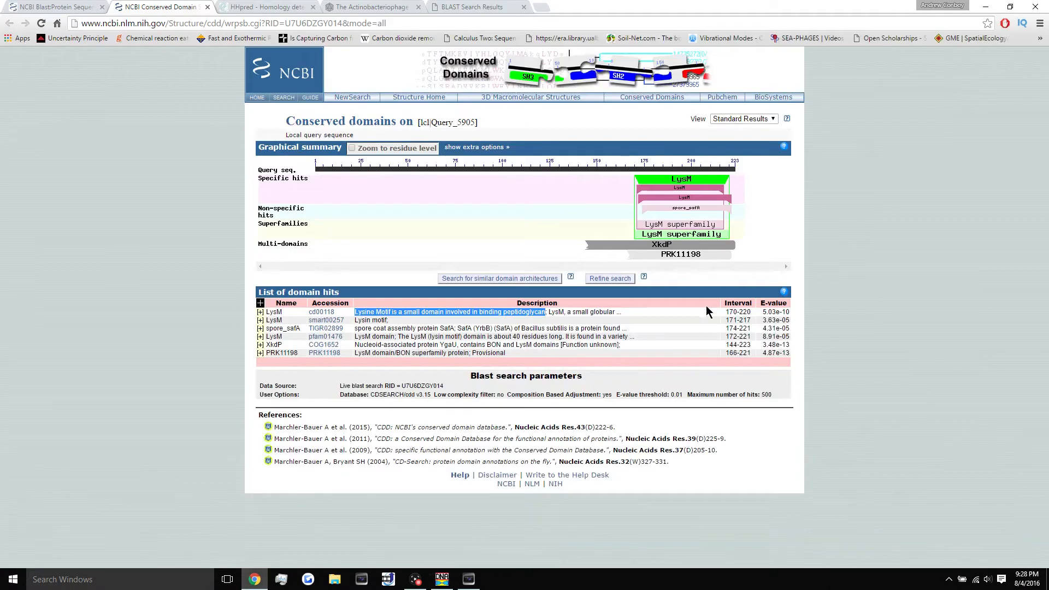
drag(726, 312, 756, 313)
key(ctrl+c)
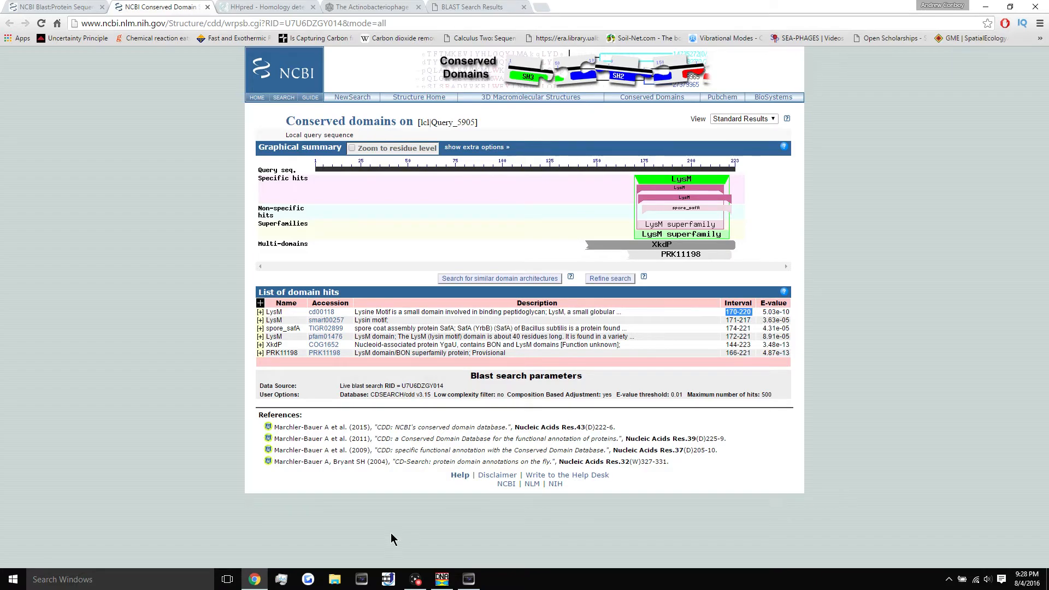
click(441, 579)
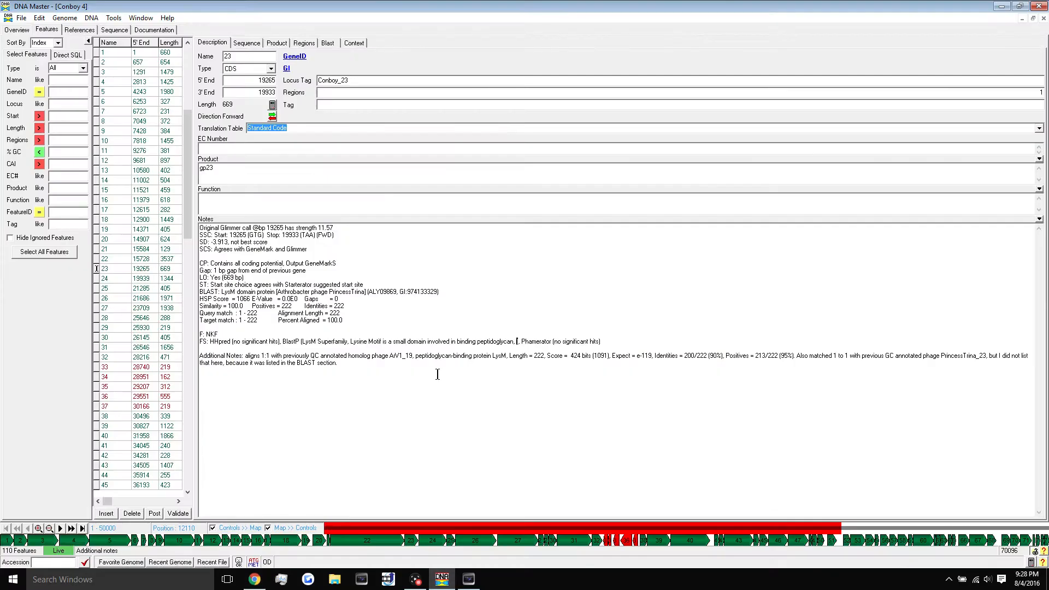
right_click(517, 343)
click(539, 389)
text(,)
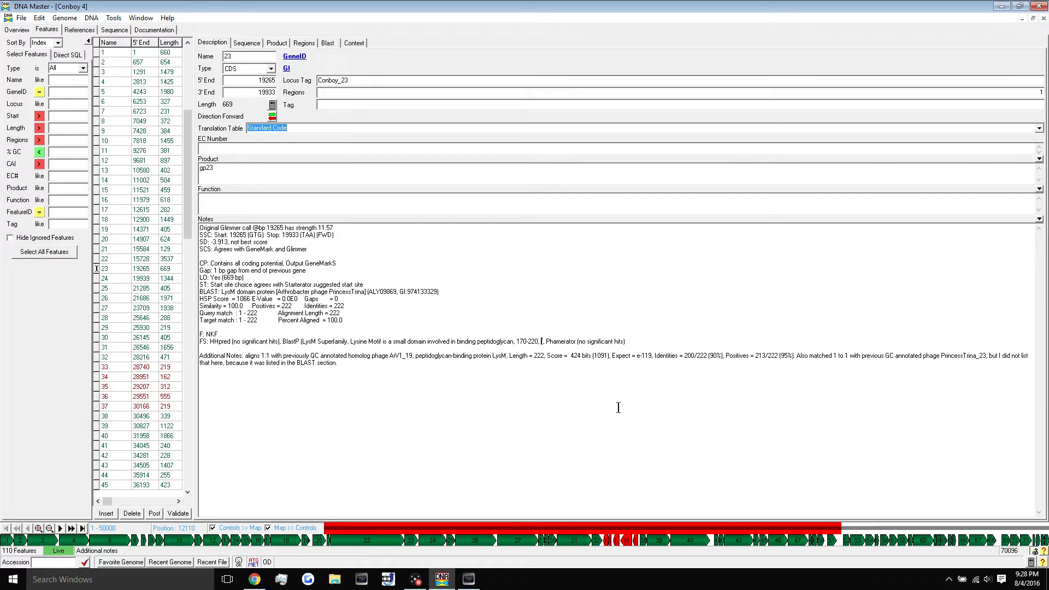
- Add "e-value: 5.03E-10" to the BlastP evidence, checking the value in the NCBI domain hit list
text( e-value:)
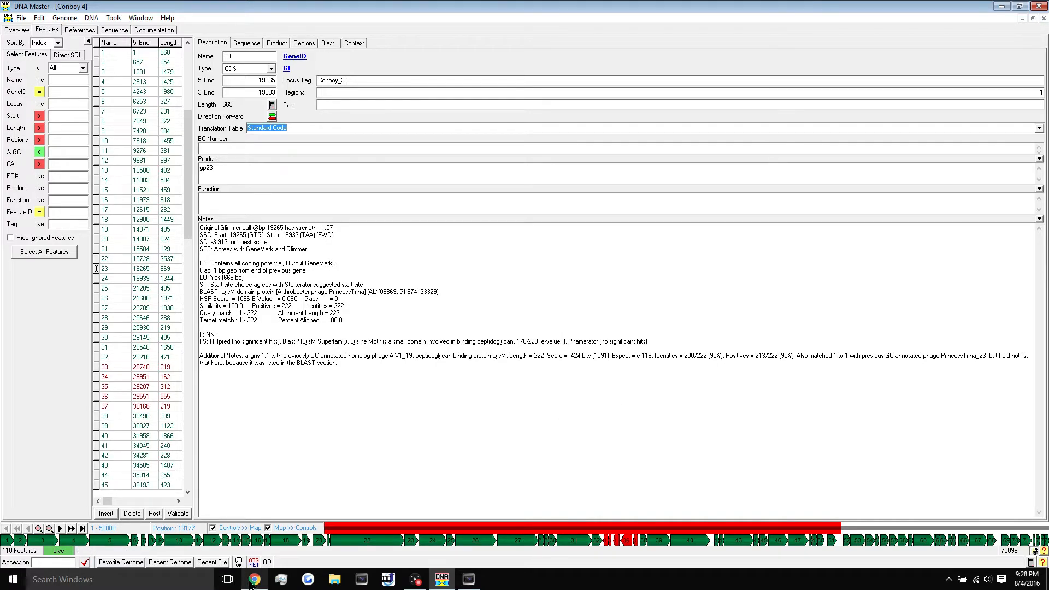
click(255, 579)
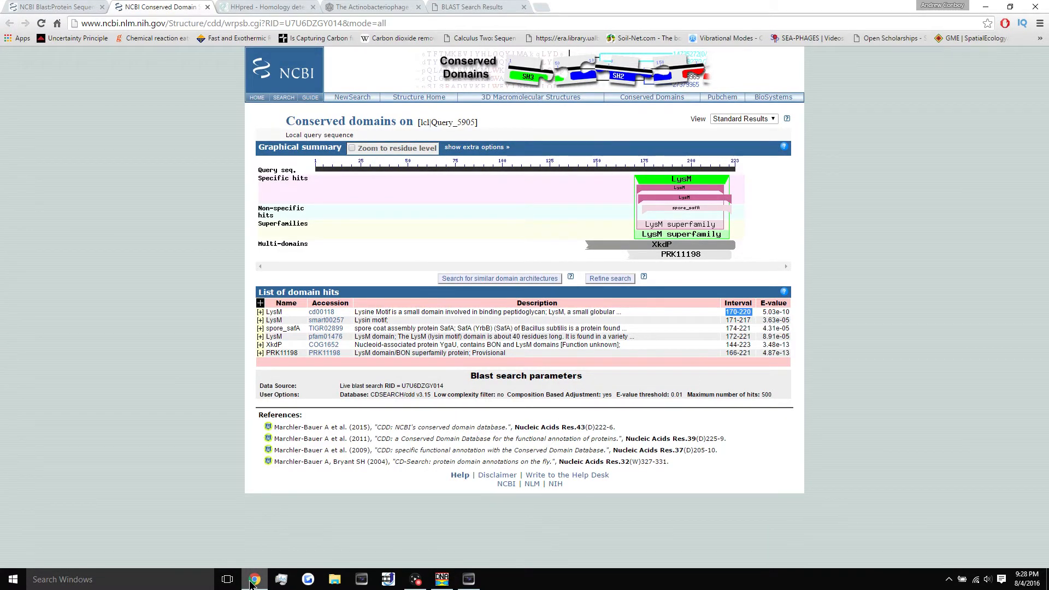
click(252, 581)
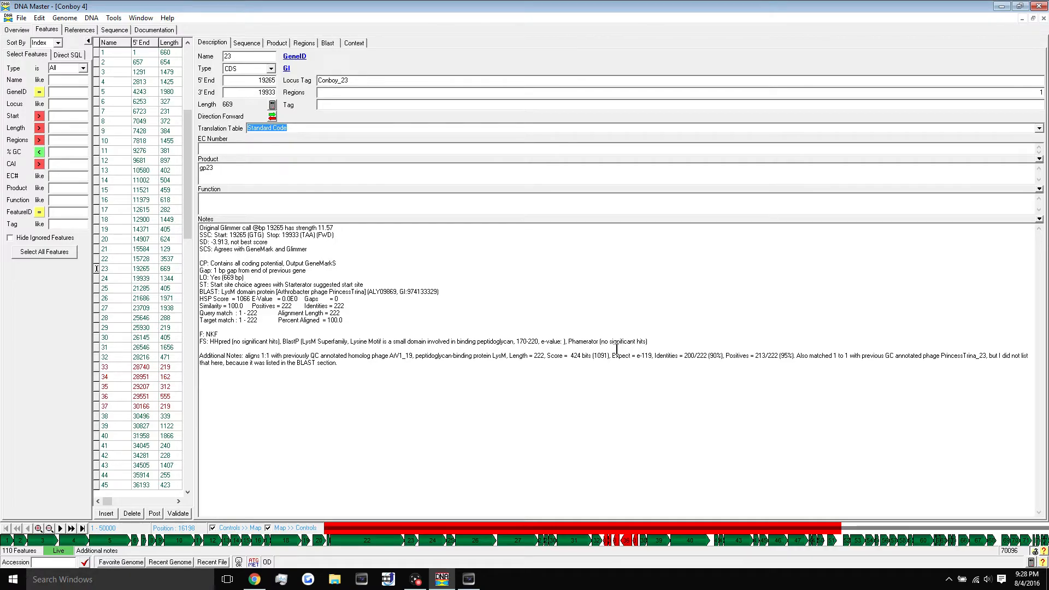
text(5.03E-10)
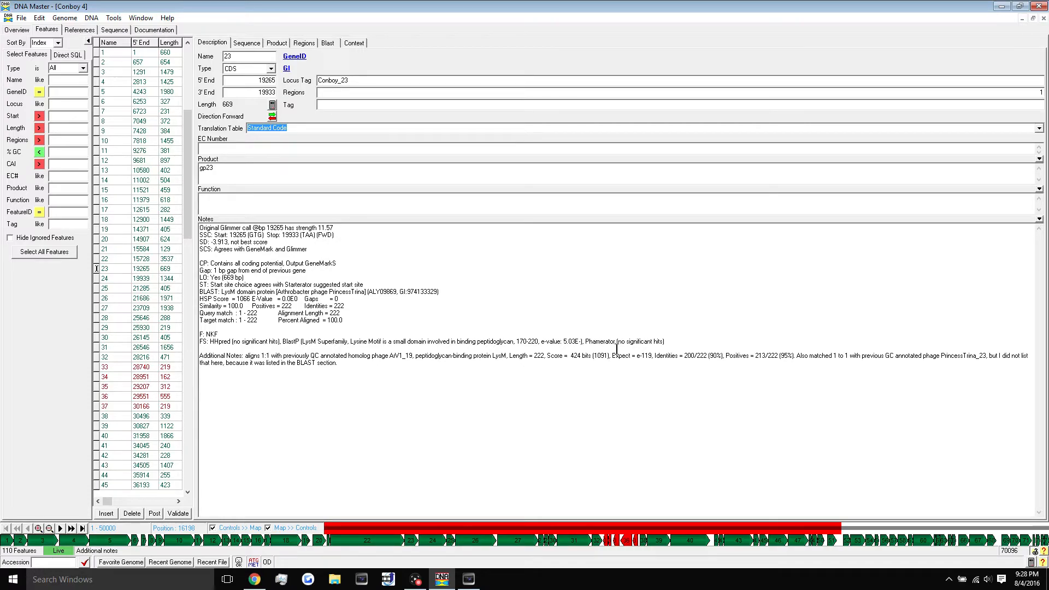
- Review the BlastP evidence in the FS note from the LysM superfamily name through the e-value
drag(302, 342, 389, 344)
click(322, 342)
drag(308, 343, 588, 345)
click(351, 342)
click(590, 344)
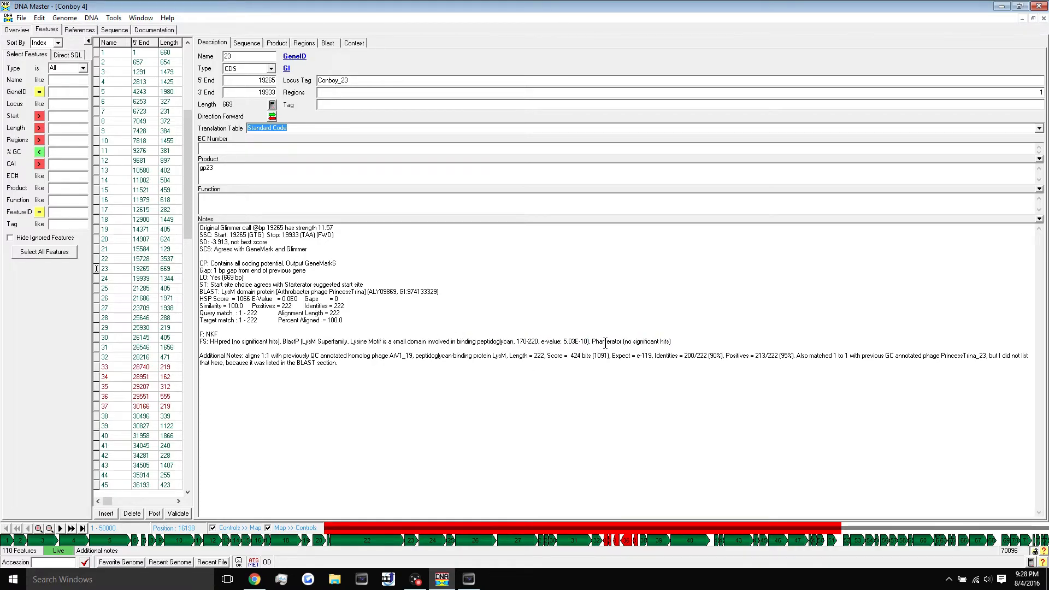
- Switch to Chrome, close the conserved domains page and open the top BLASTp hit's alignment from the graphic summary
click(255, 579)
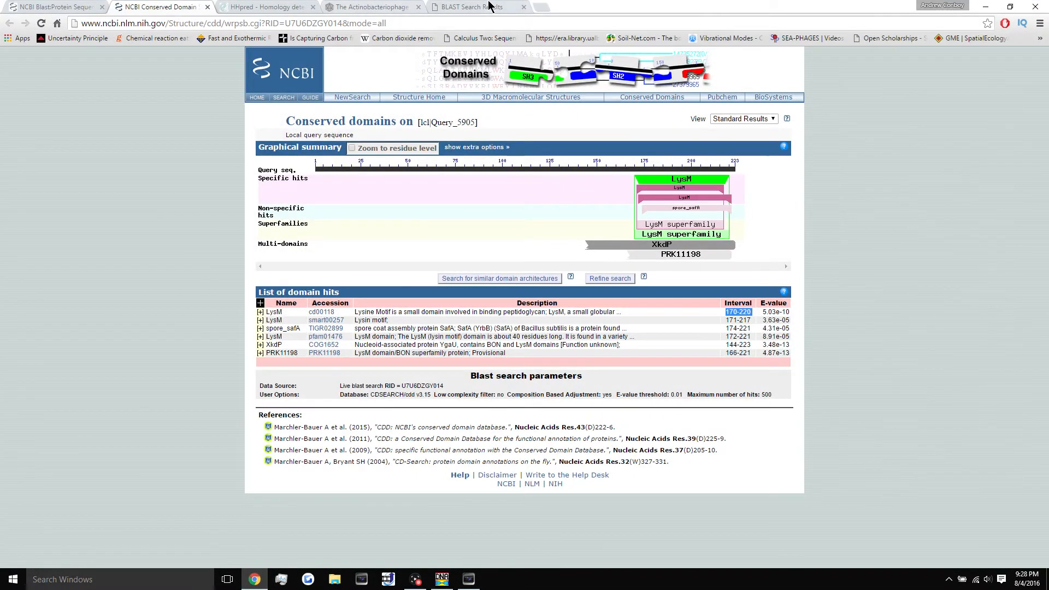
click(207, 7)
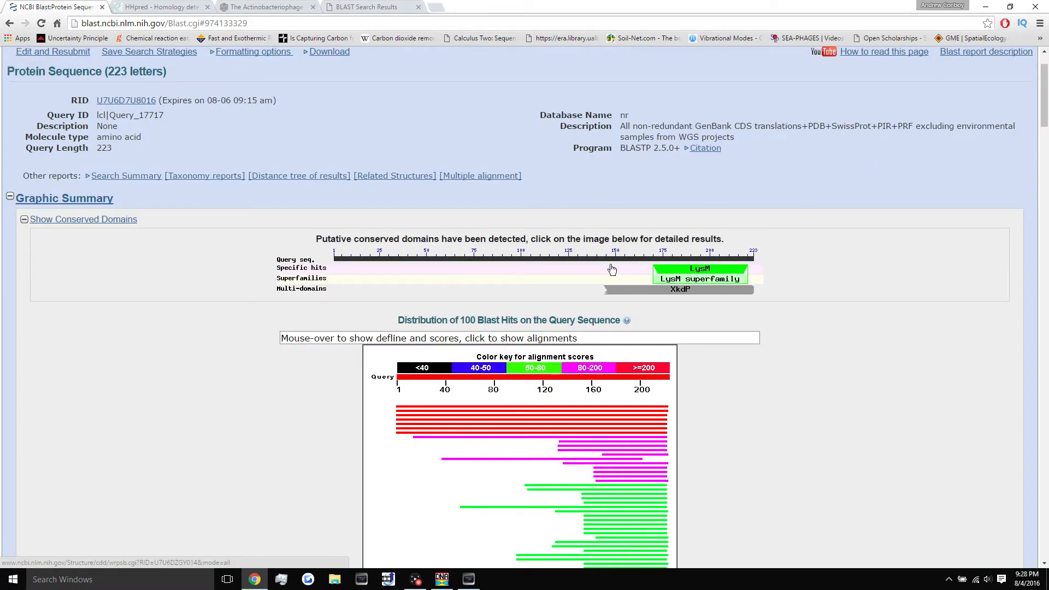
scroll(569, 297, down, 2)
scroll(529, 313, up, 3)
scroll(523, 259, down, 1)
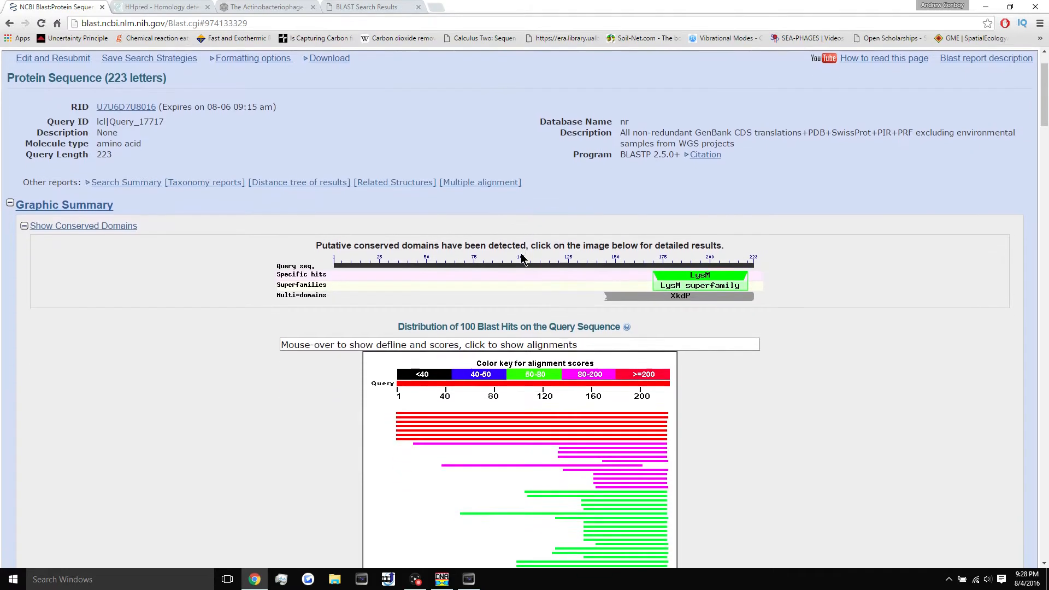
click(463, 417)
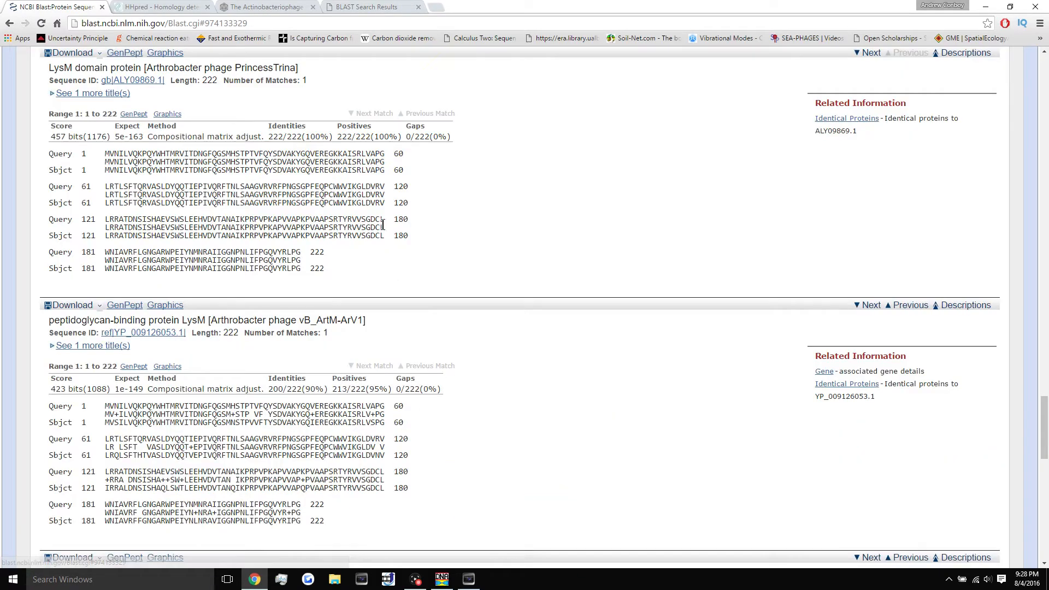
- Examine the PrincessTrina and vB_ArtM-ArV1 alignments, checking the Expect value of the ArV1 hit
scroll(376, 198, up, 1)
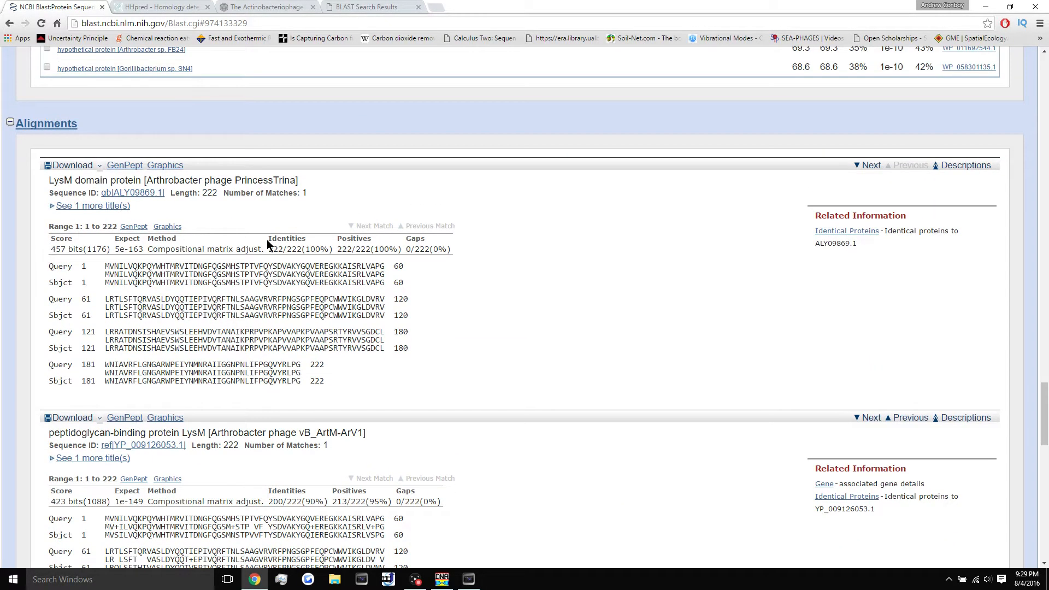
scroll(267, 239, down, 4)
scroll(267, 244, up, 4)
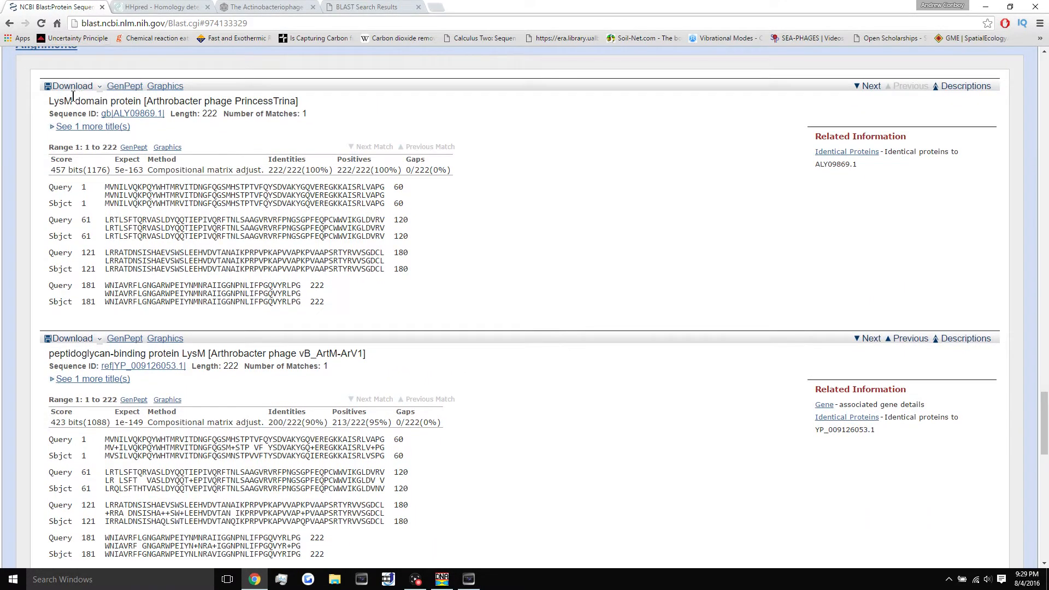
scroll(153, 350, down, 1)
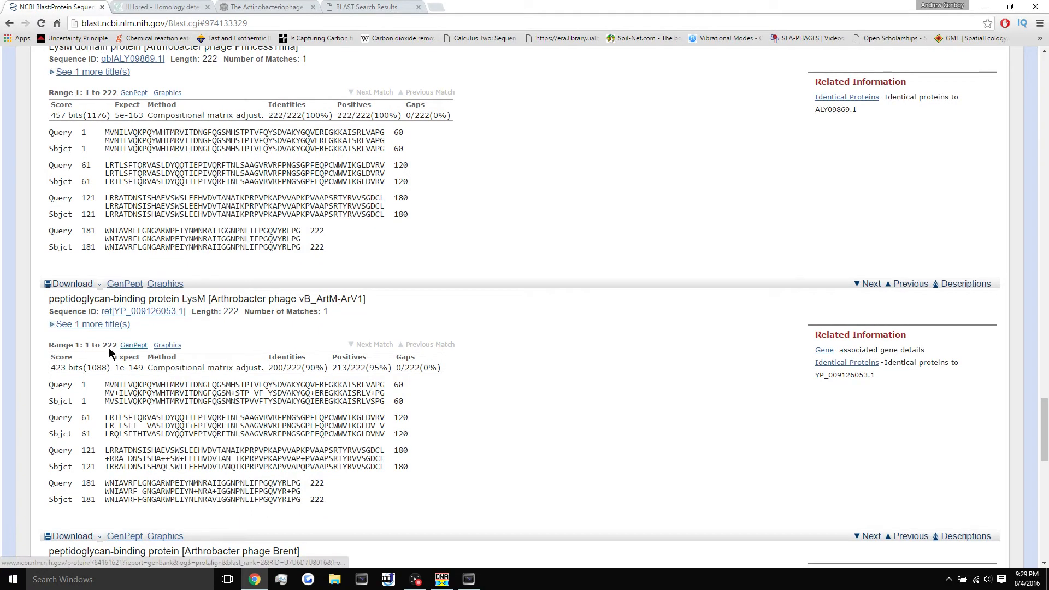
double_click(126, 368)
click(88, 393)
scroll(242, 302, up, 1)
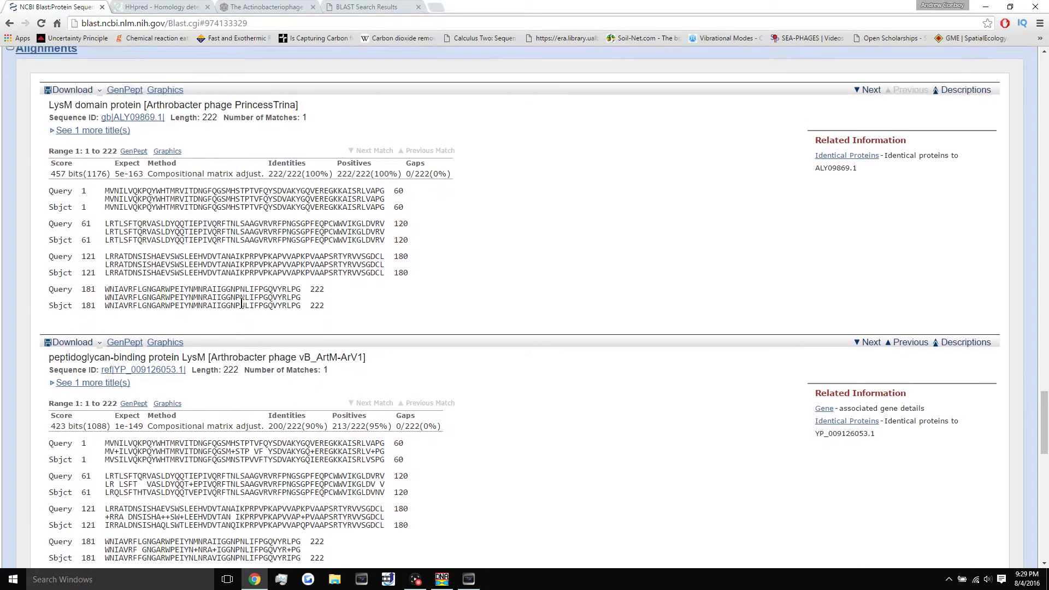
- Check which Arthrobacter phages the second and third BLASTp alignments belong to, and inspect the third alignment
scroll(254, 298, down, 2)
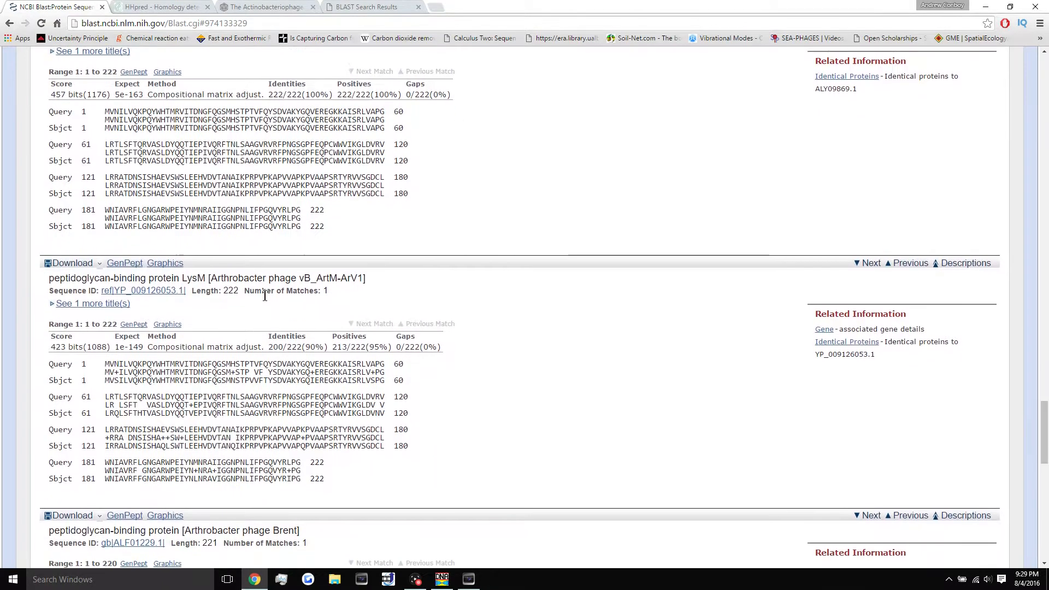
scroll(264, 295, down, 2)
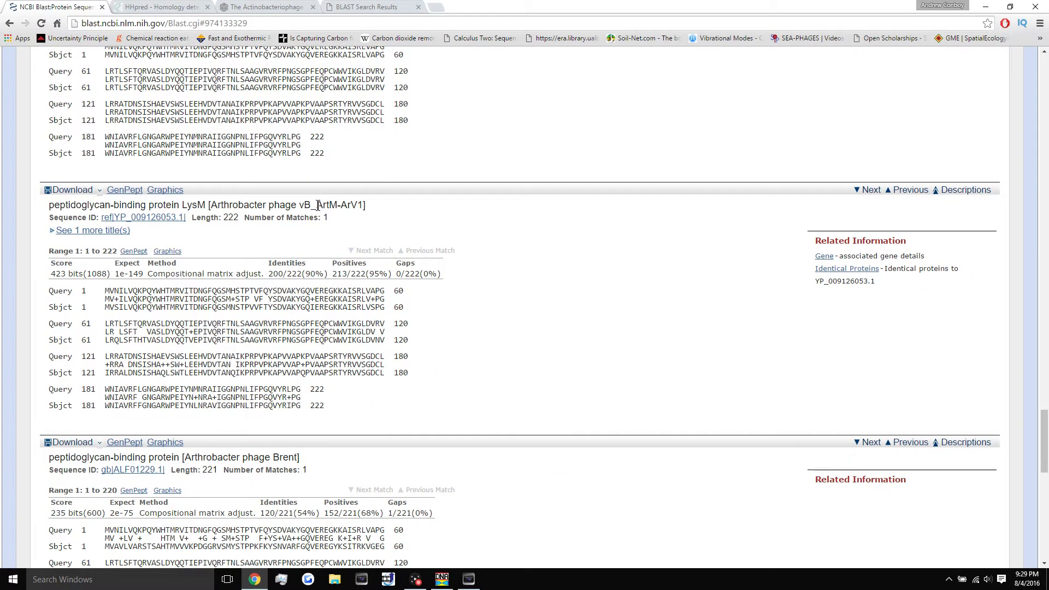
drag(317, 206, 364, 205)
click(364, 204)
scroll(259, 264, up, 5)
scroll(288, 255, down, 9)
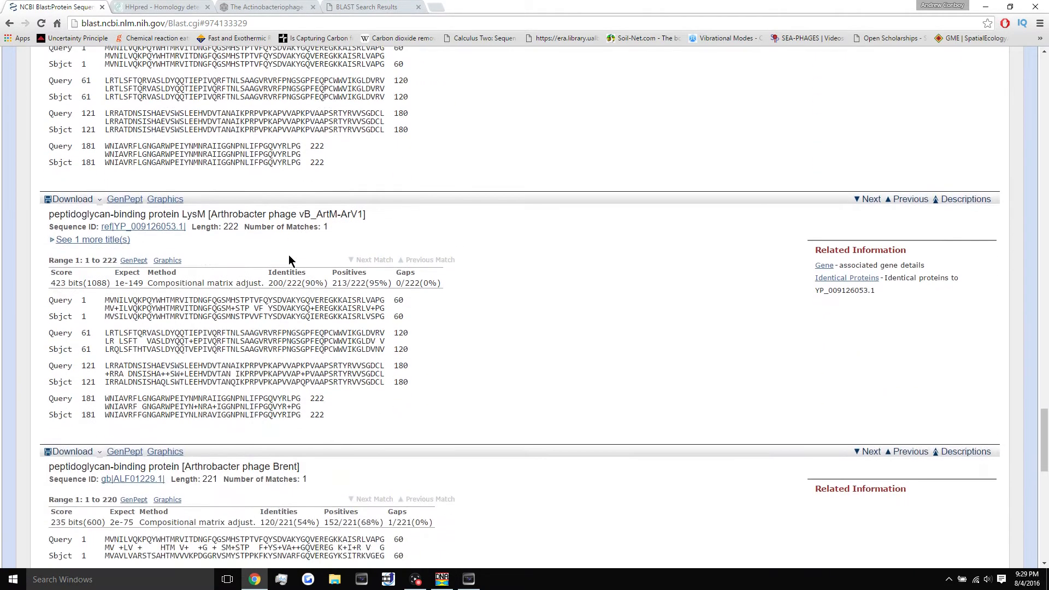
double_click(288, 249)
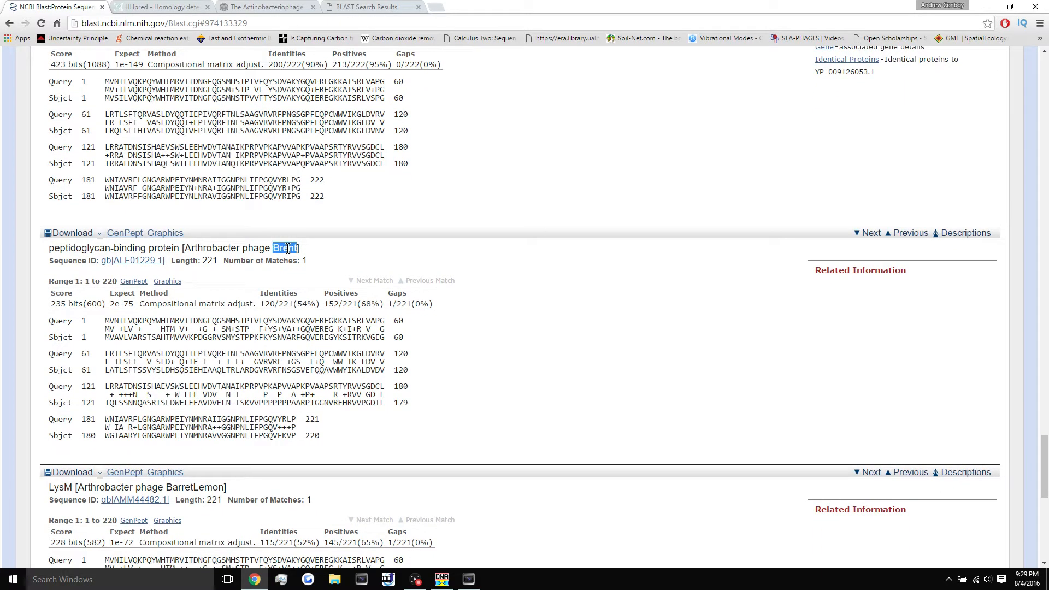
click(123, 331)
scroll(123, 331, down, 3)
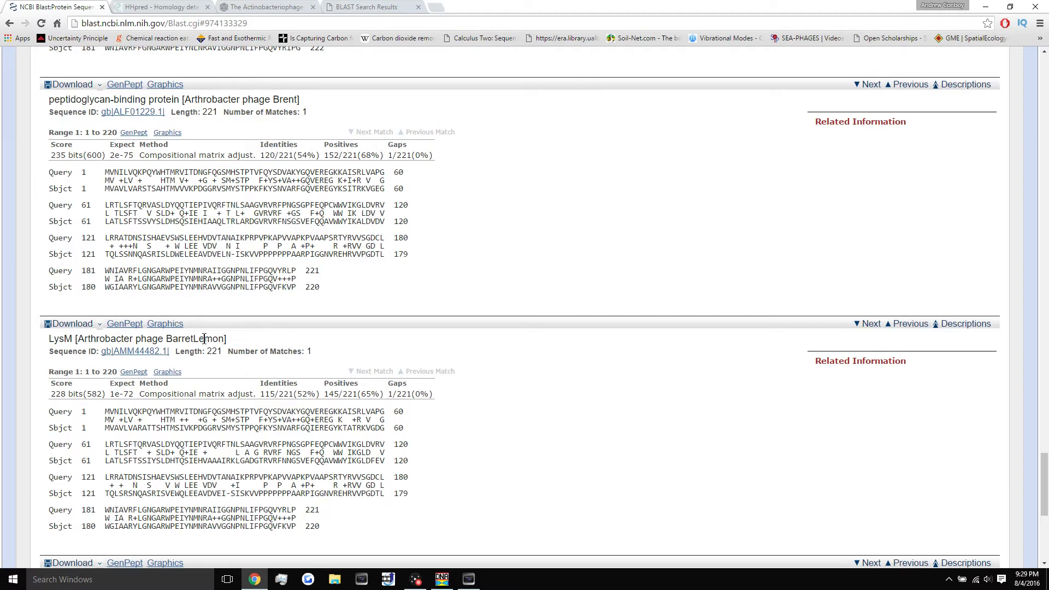
- Compare the protein function names given to the BarretLemon, Jawnski and Brent hits in the alignments
scroll(208, 338, down, 4)
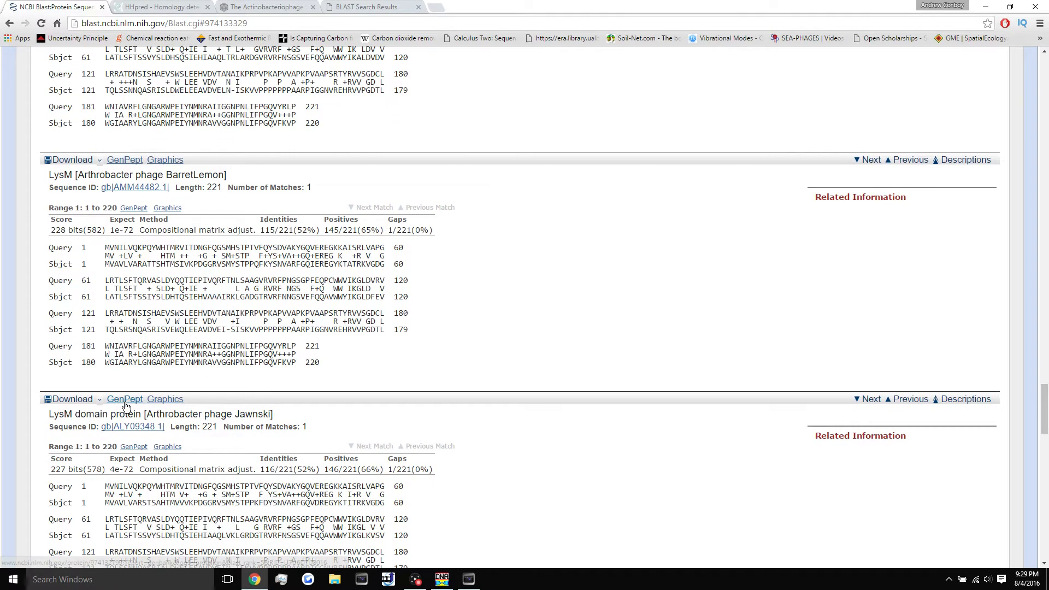
drag(48, 390, 119, 390)
click(46, 142)
scroll(50, 164, up, 5)
drag(50, 158, 180, 159)
click(166, 159)
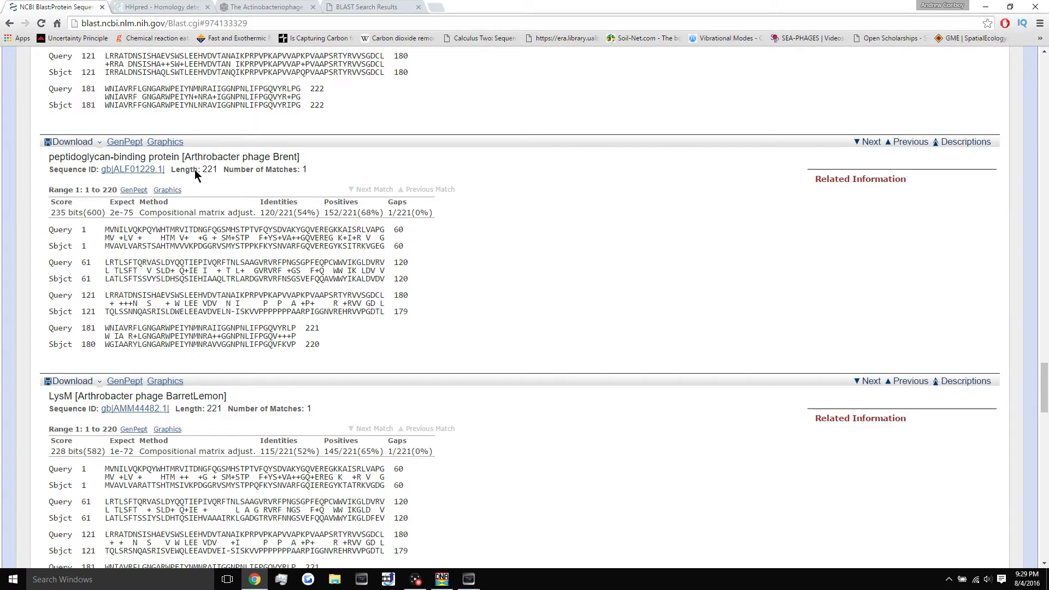
drag(51, 160, 173, 158)
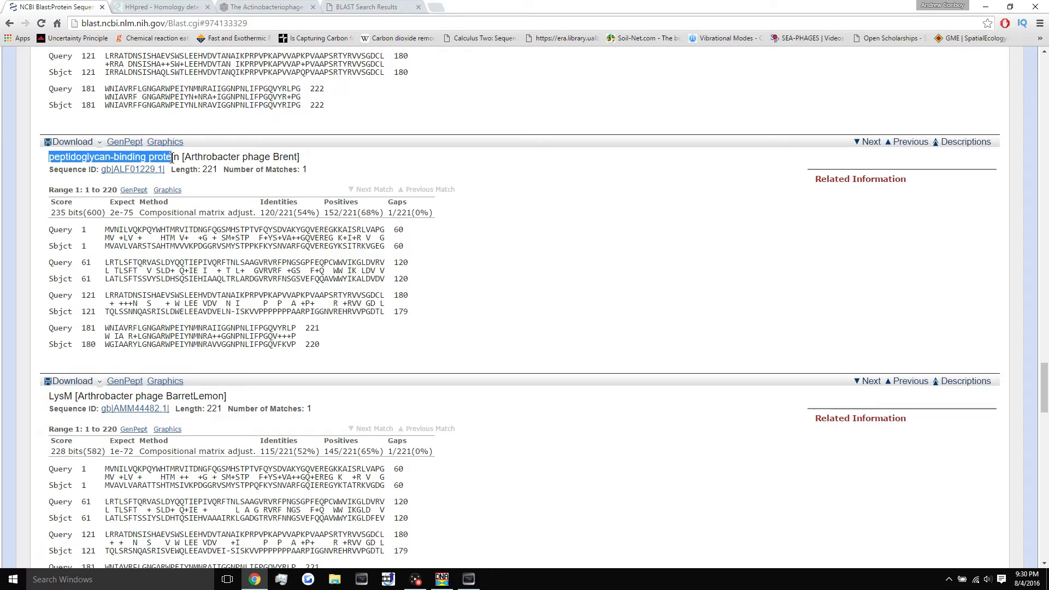
click(225, 146)
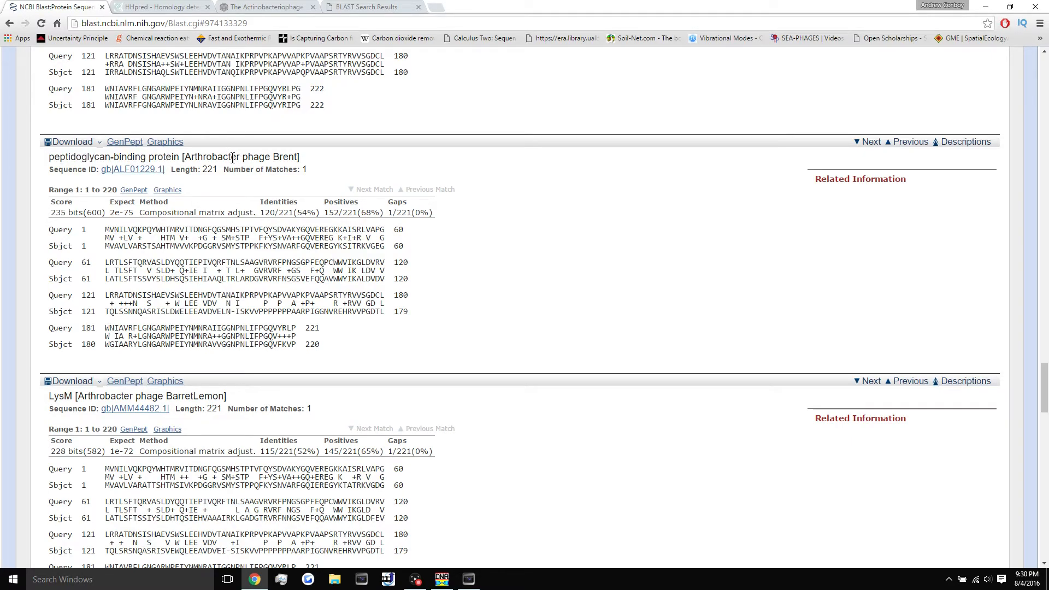
- Review the PrincessTrina hit's function name and look over the list of BLASTp hit descriptions
scroll(233, 158, up, 6)
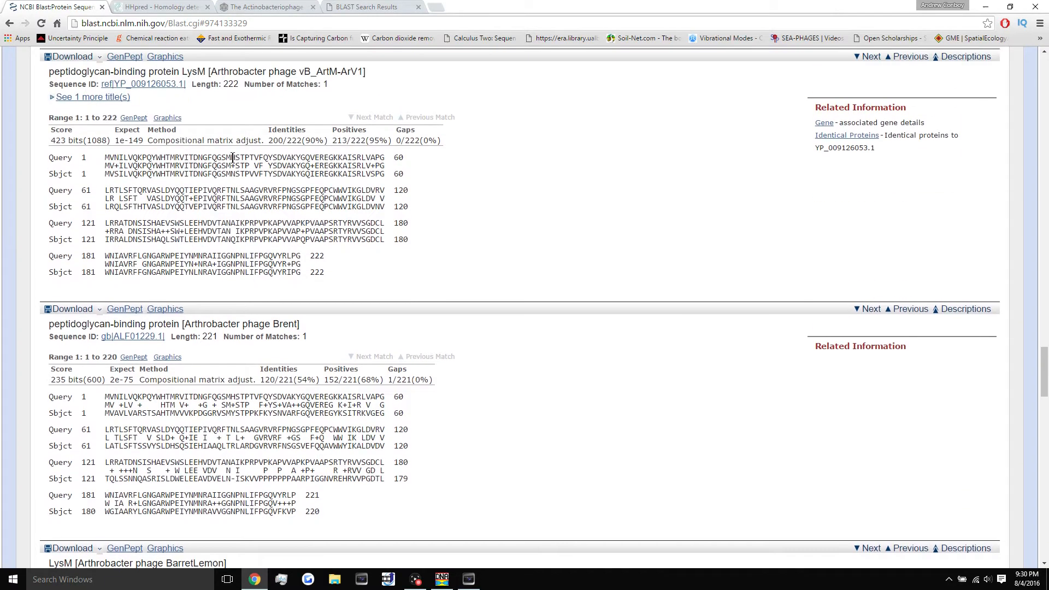
scroll(233, 158, up, 3)
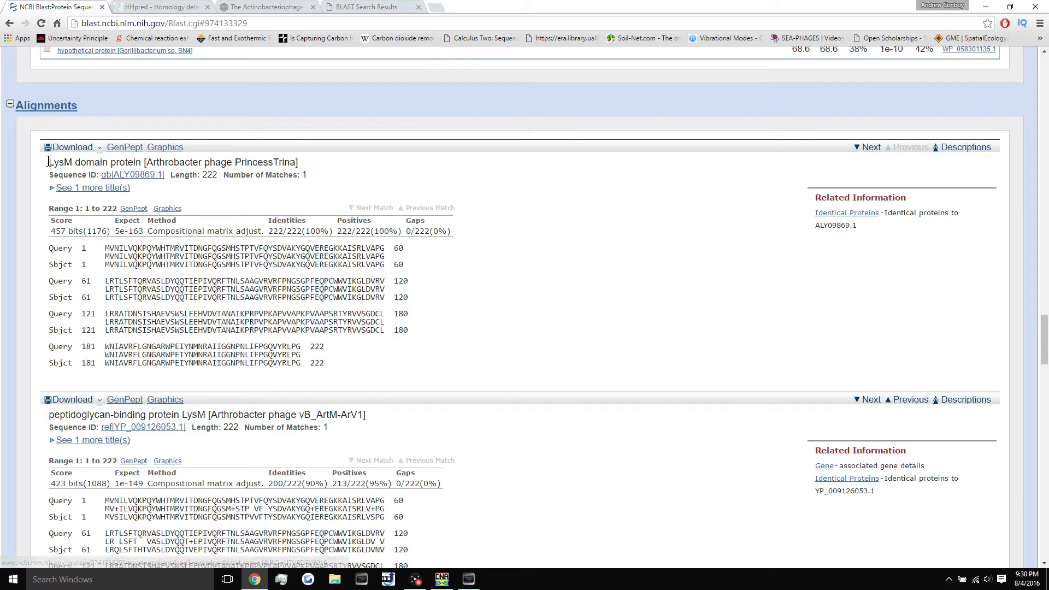
drag(49, 163, 251, 153)
click(288, 158)
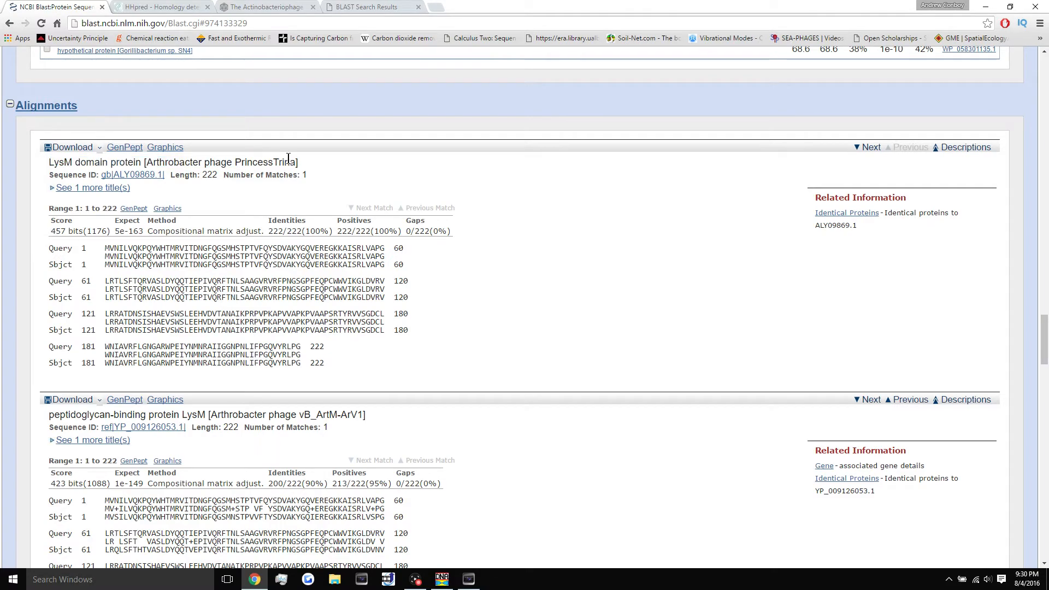
scroll(289, 160, up, 10)
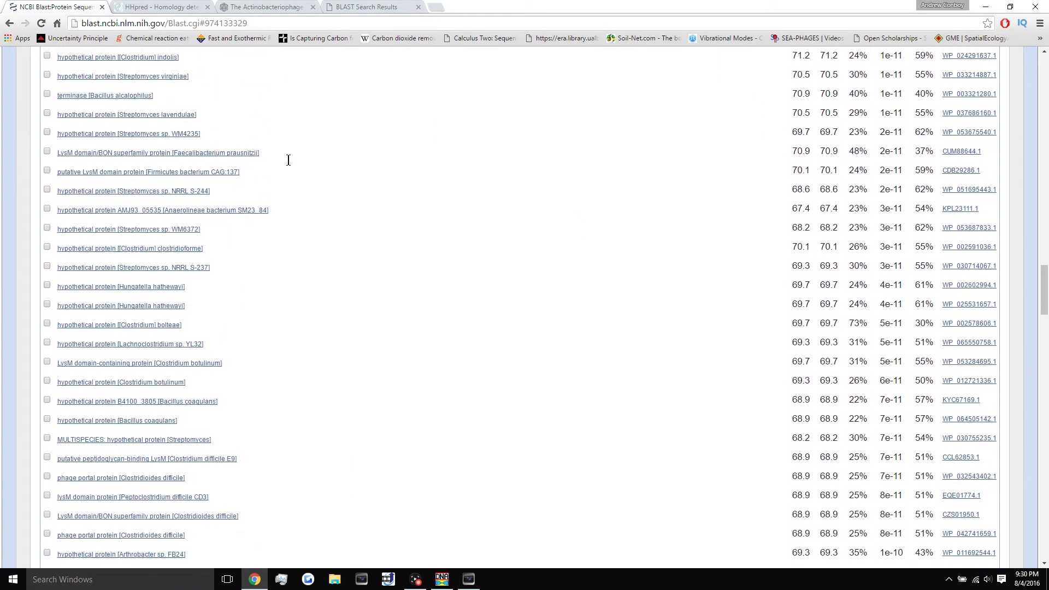
scroll(289, 161, down, 14)
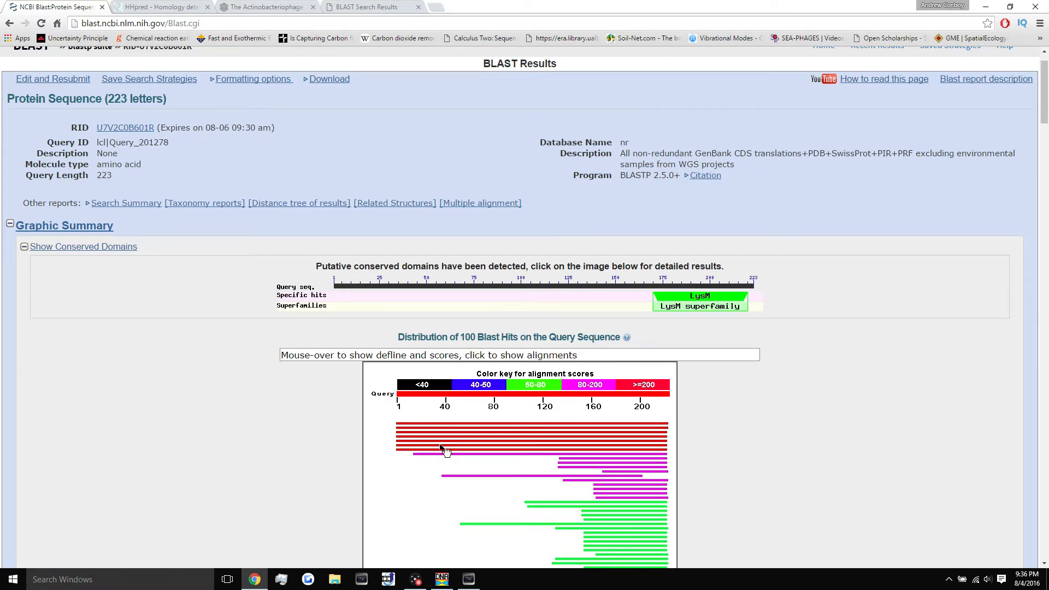
- Open the top hit's alignment from the new BLASTp graphic summary and check its Expect value
click(433, 431)
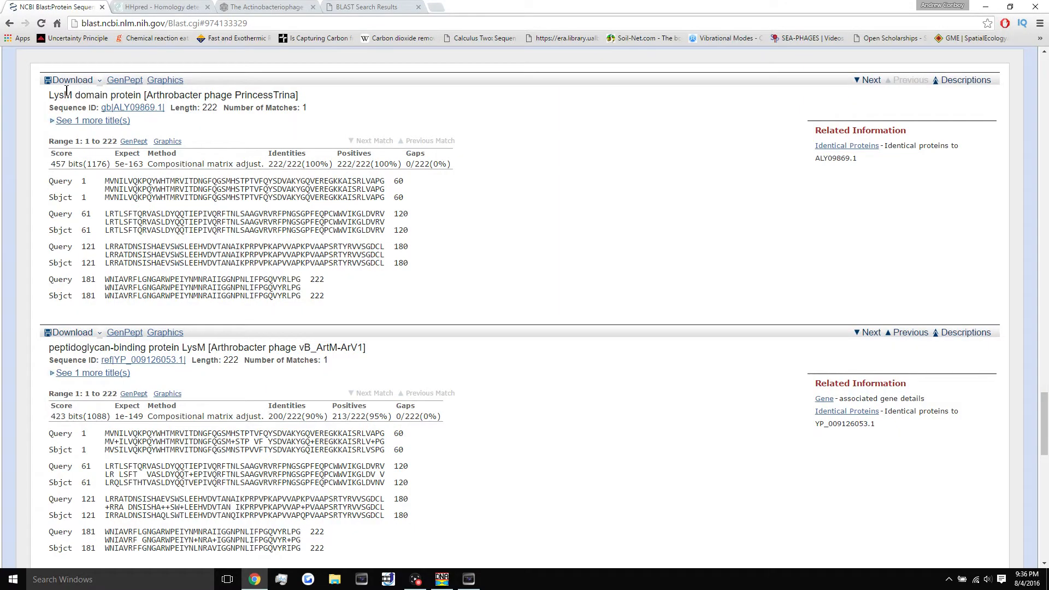
scroll(165, 312, down, 1)
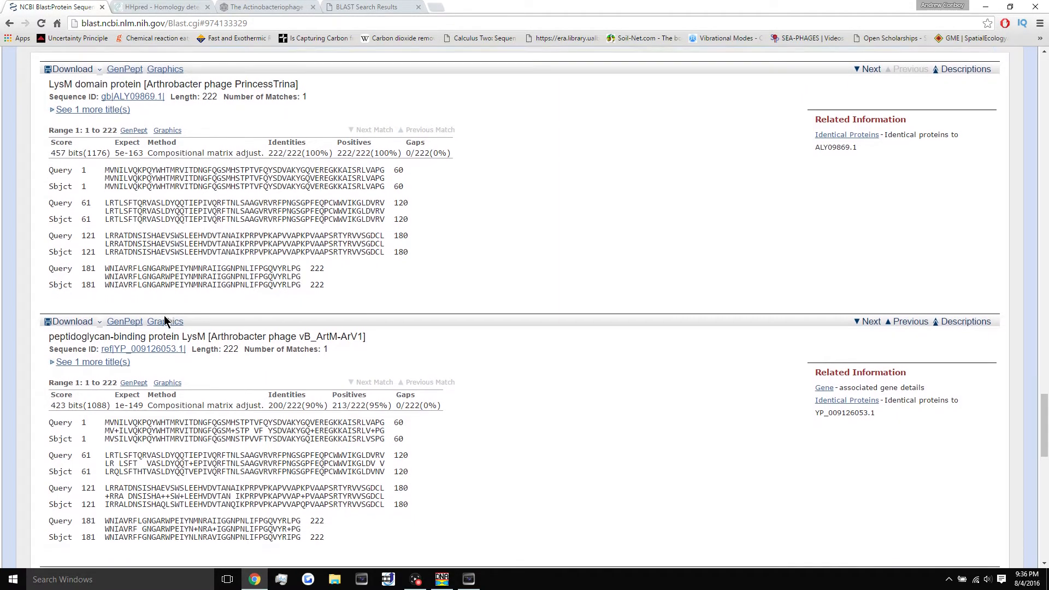
scroll(164, 316, up, 1)
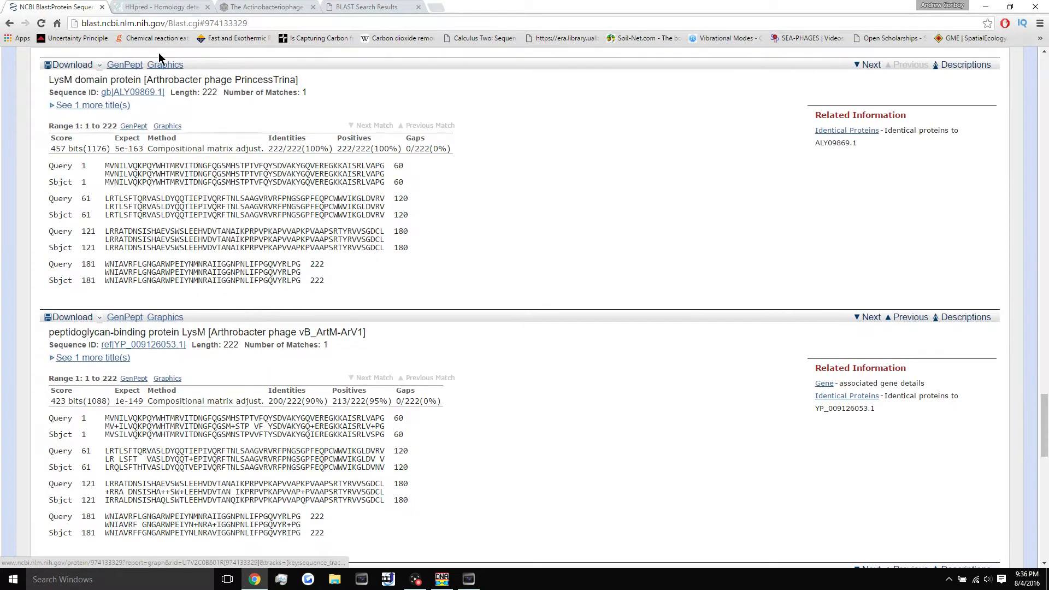
double_click(120, 138)
triple_click(121, 149)
click(91, 182)
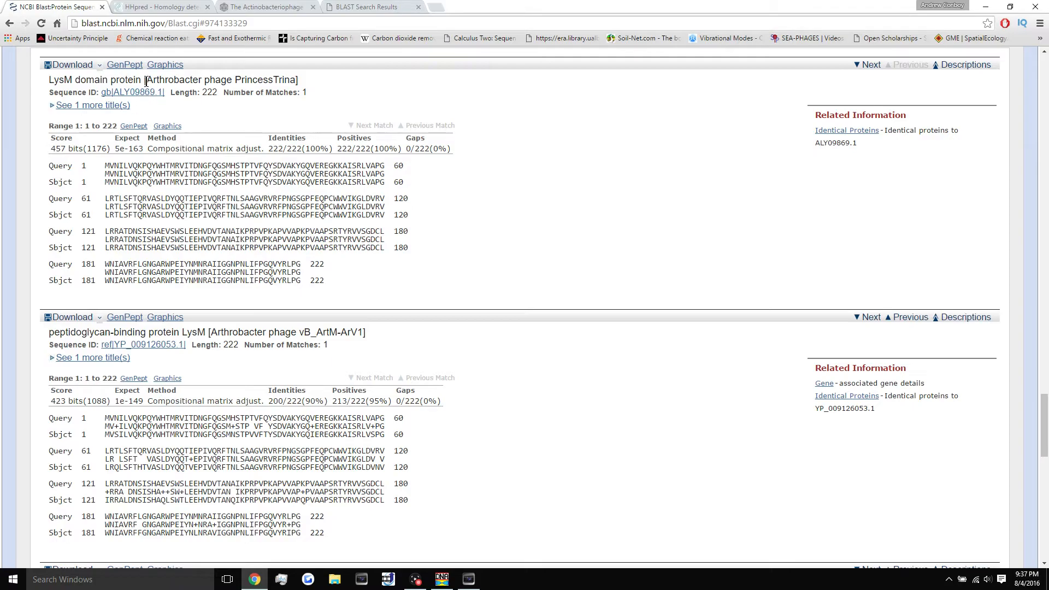
- Check the host genus and phage wording in the PrincessTrina hit's title
drag(149, 79, 232, 79)
double_click(222, 79)
double_click(182, 79)
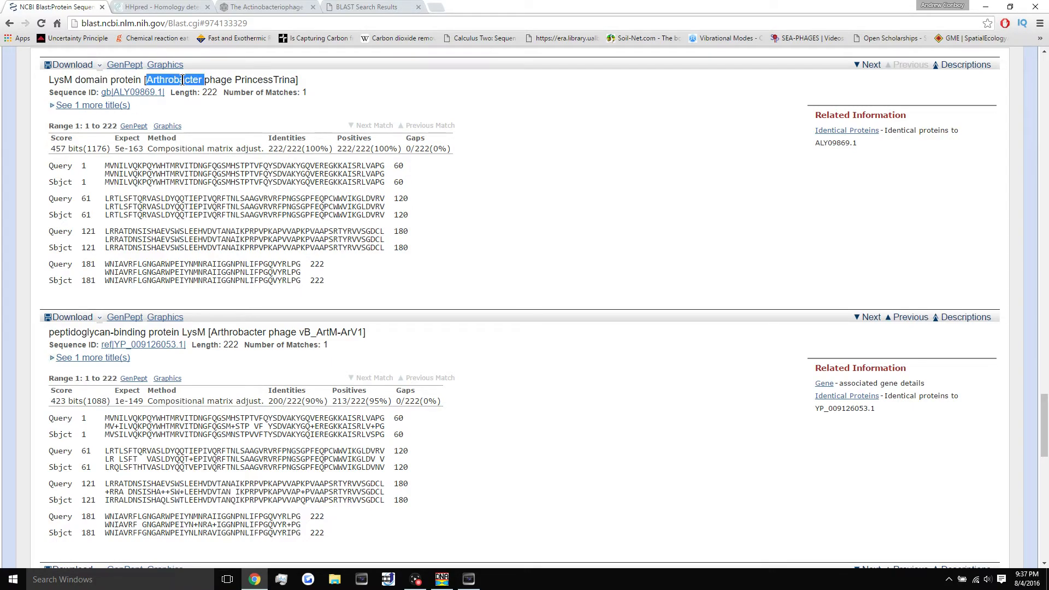
click(175, 182)
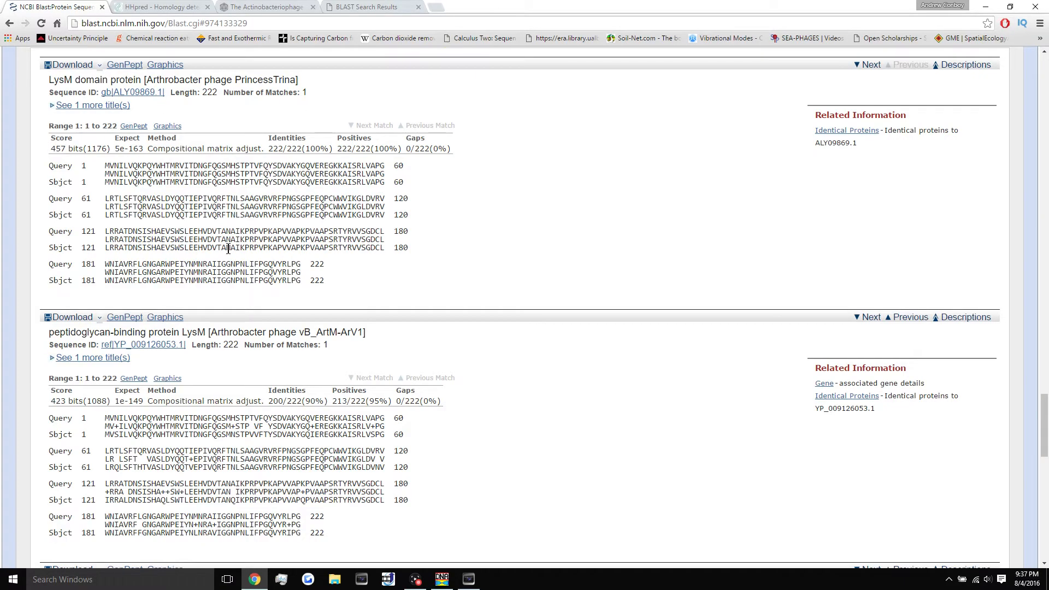
- Examine the function names assigned to the Jawnski and BarretLemon hits further down the alignments
scroll(228, 249, up, 1)
scroll(229, 248, down, 5)
scroll(229, 249, down, 7)
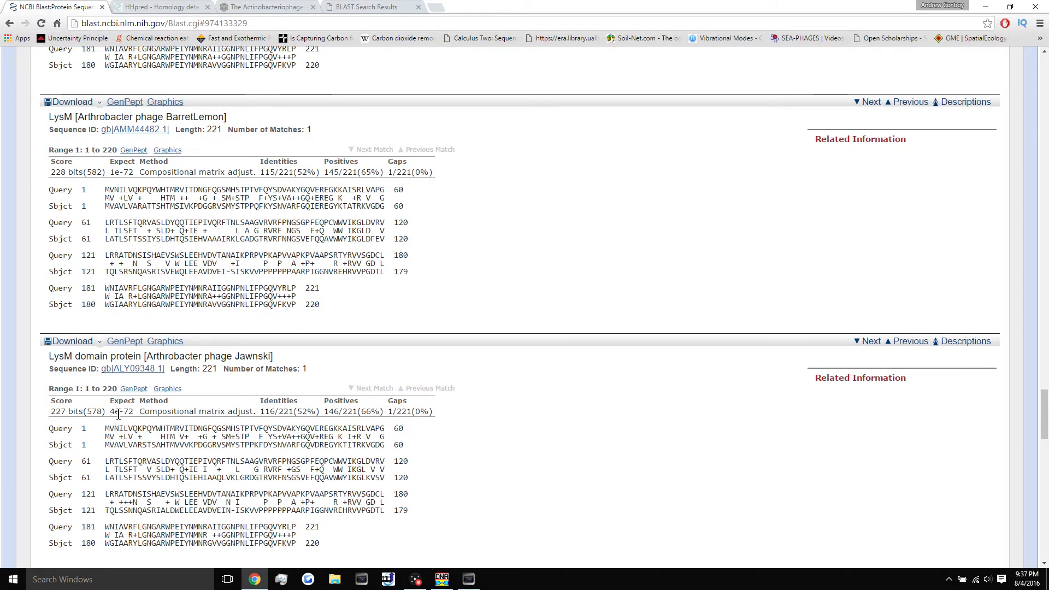
double_click(159, 356)
click(87, 356)
drag(49, 357, 135, 354)
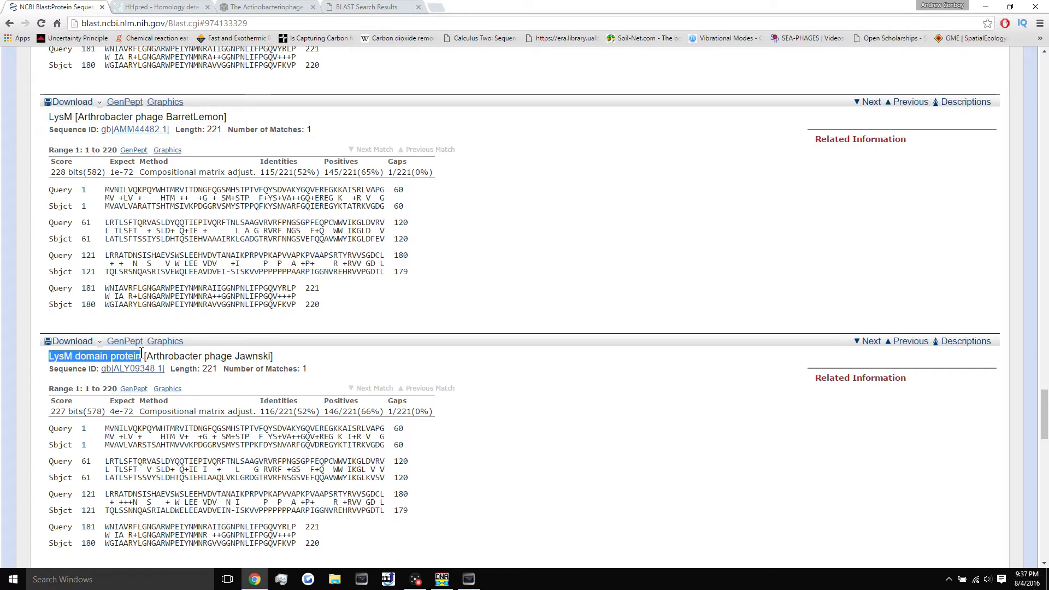
drag(48, 117, 64, 116)
click(64, 117)
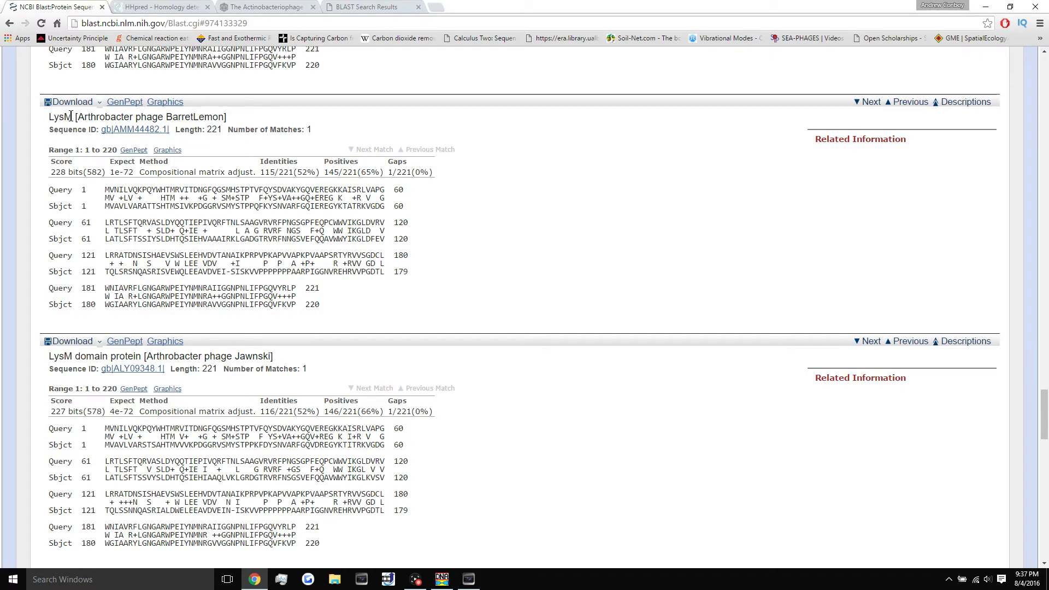
- Compare the function names of the Brent, vB_ArtM-ArV1 and PrincessTrina hits, working back up to the first alignment
scroll(70, 117, up, 3)
scroll(70, 117, up, 2)
drag(49, 124, 178, 127)
click(160, 127)
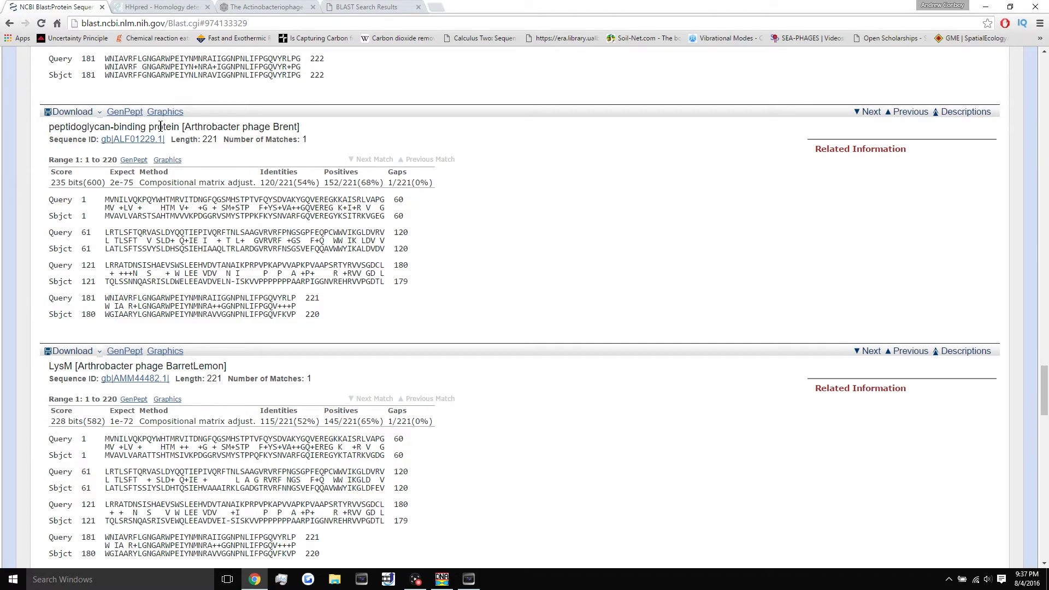
scroll(164, 123, up, 4)
drag(173, 116, 56, 116)
click(59, 117)
scroll(59, 118, up, 4)
scroll(58, 131, up, 1)
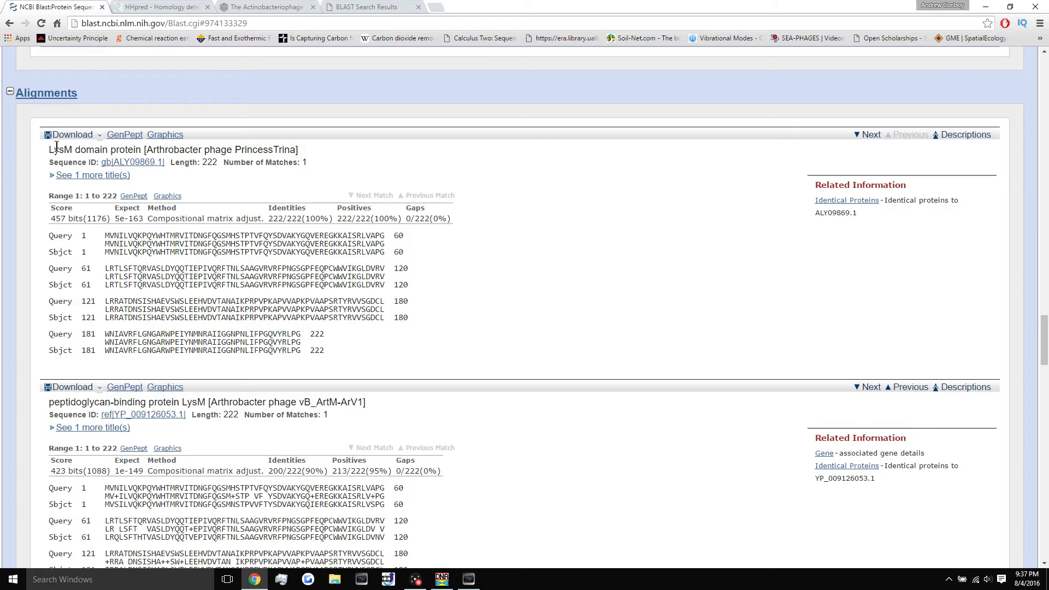
drag(54, 152, 139, 149)
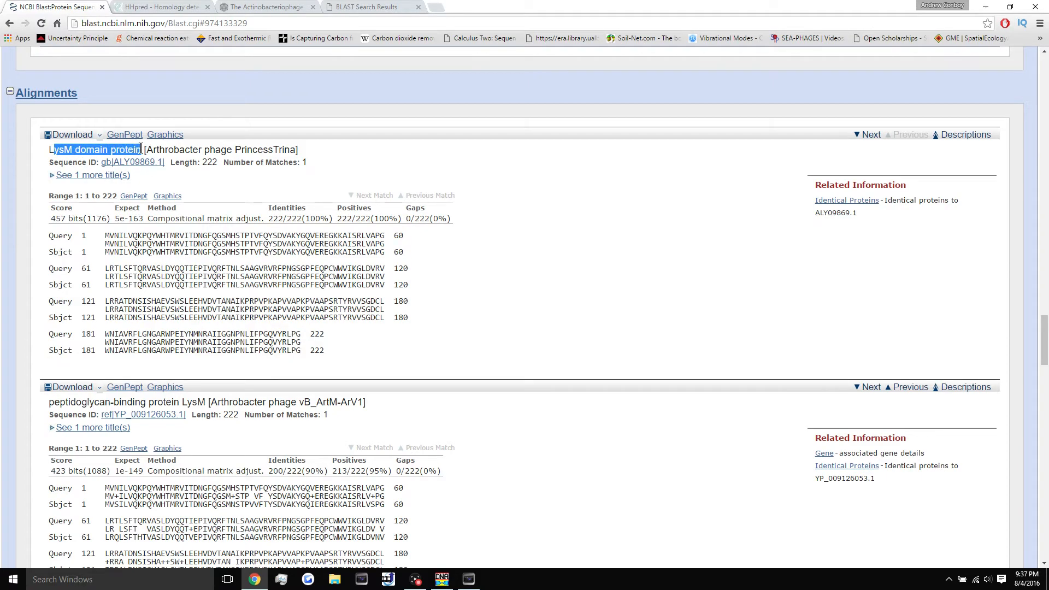
click(141, 148)
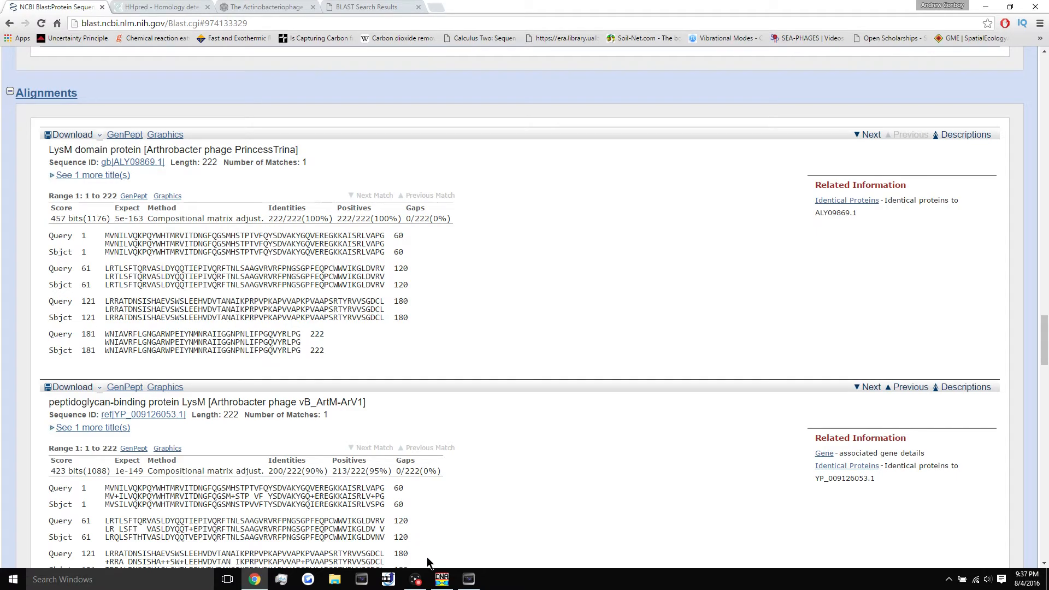
- Compare the top NCBI BLASTp hit's title with the top BLAST hit stored for gene 23 in DNA Master
scroll(375, 318, up, 1)
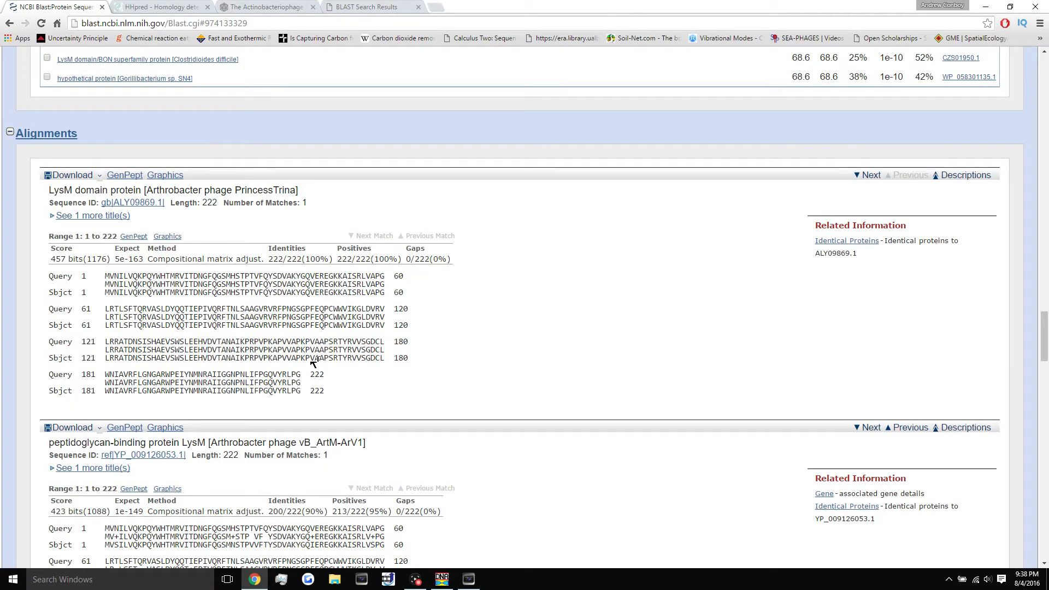
drag(309, 189, 47, 191)
click(57, 189)
click(442, 579)
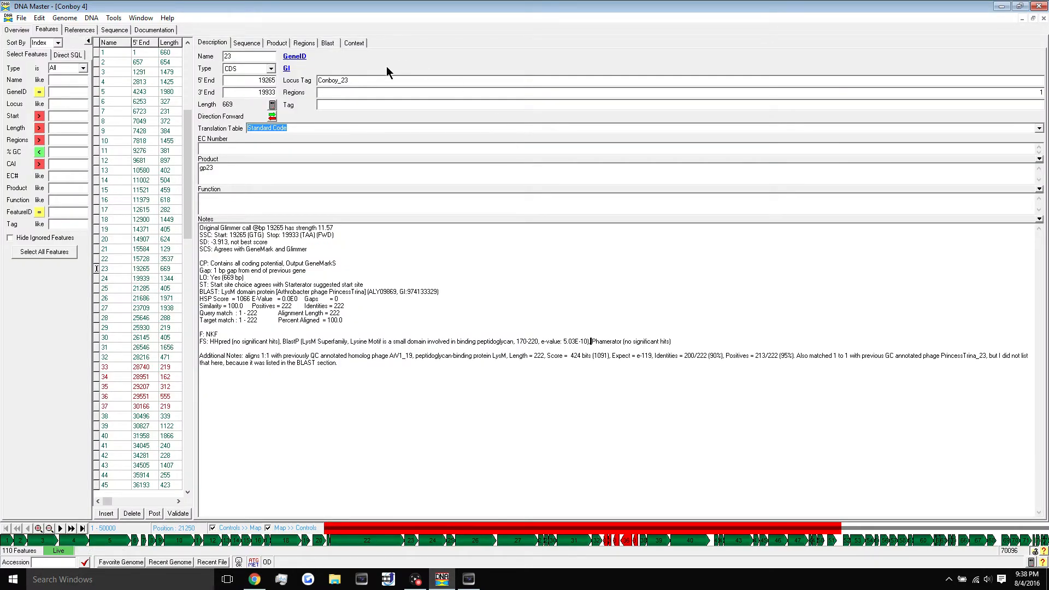
click(328, 43)
drag(1039, 102, 1039, 62)
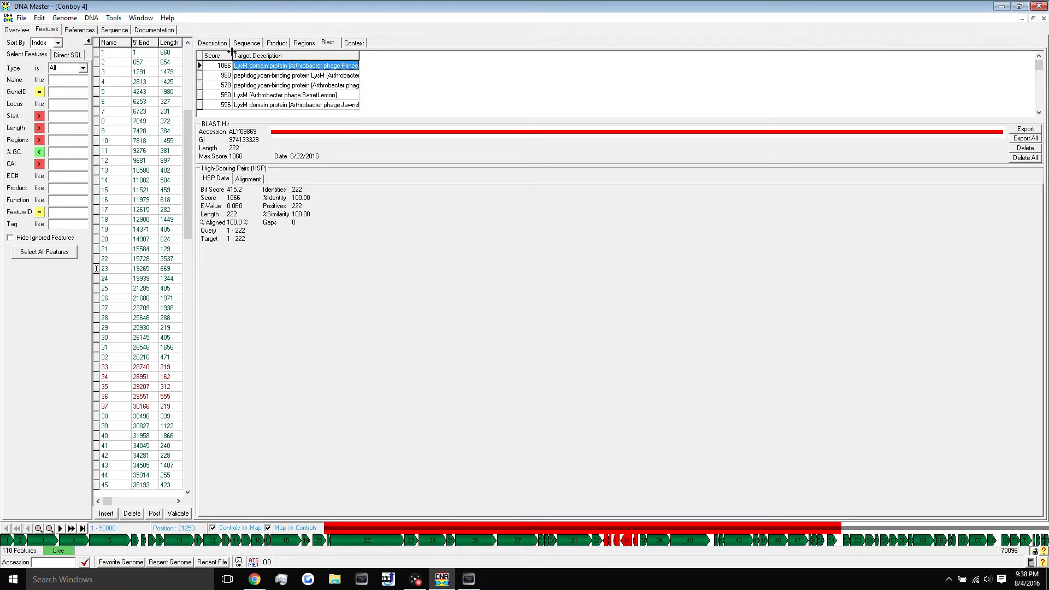
click(212, 43)
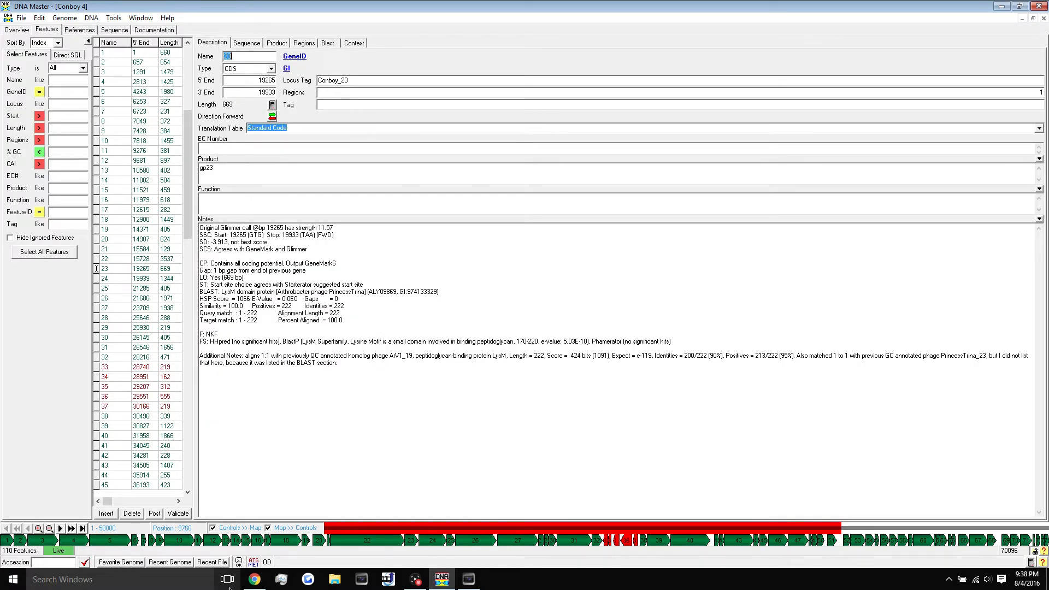
click(254, 579)
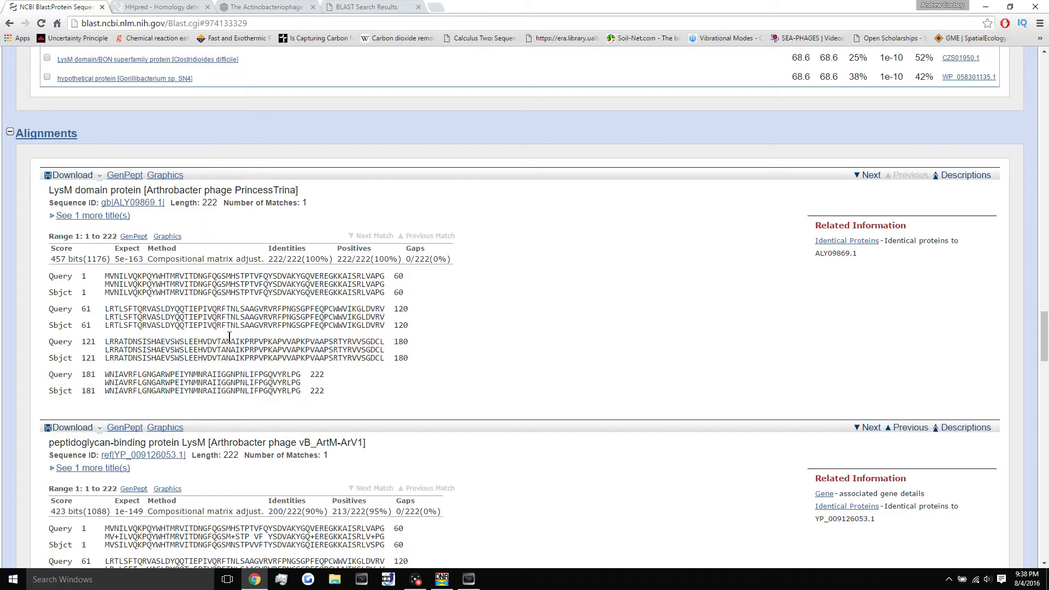
- Add "top result is the same as the BLAST result from DNA Master" after the BlastP e-value in gene 23's DNA Master notes
click(442, 579)
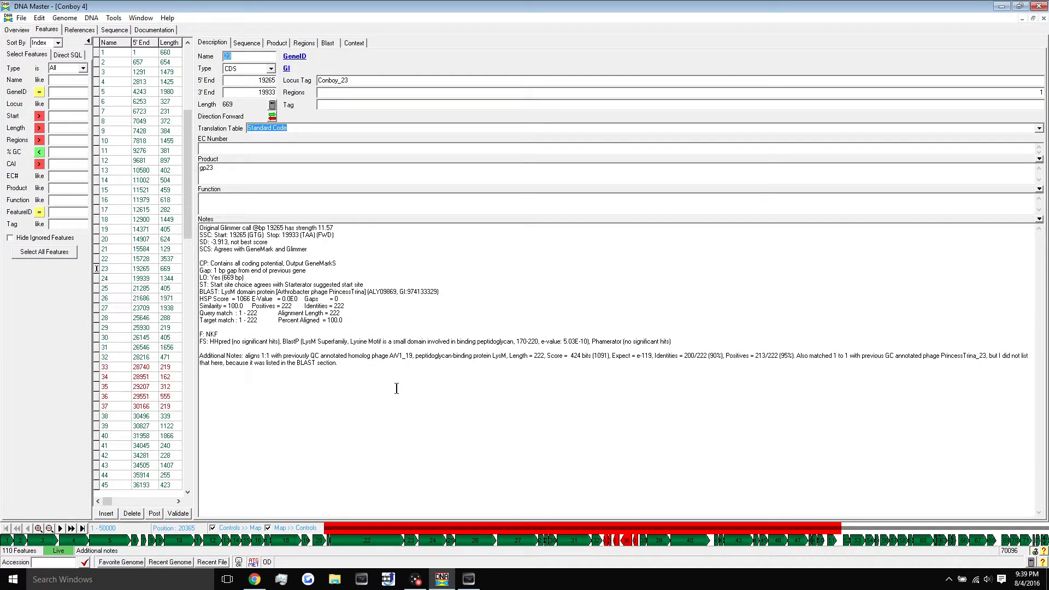
click(586, 341)
text(, )
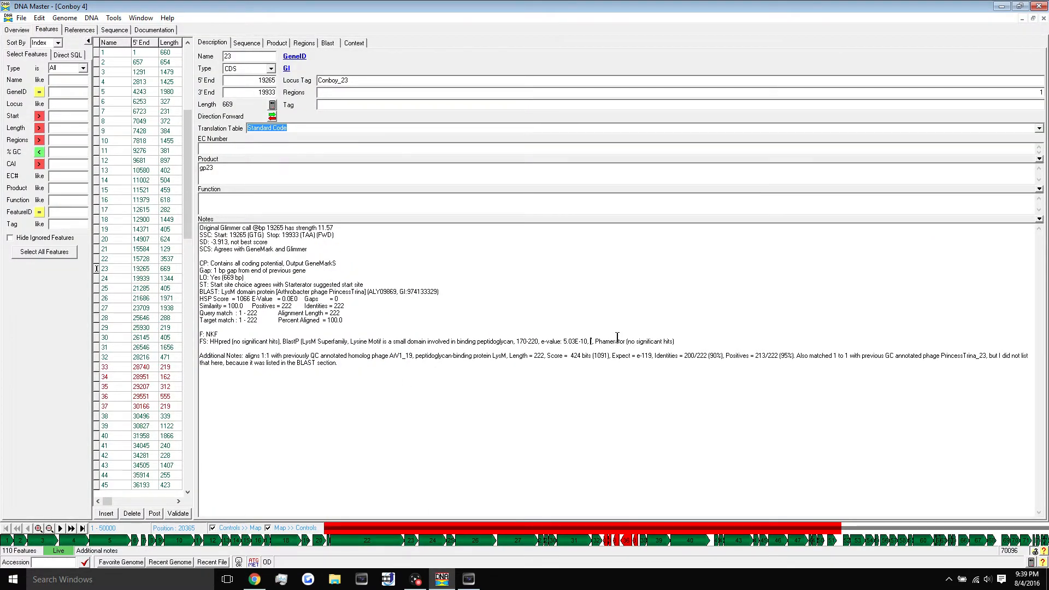
text(top result)
text( is the sa)
text(me as the BLAST )
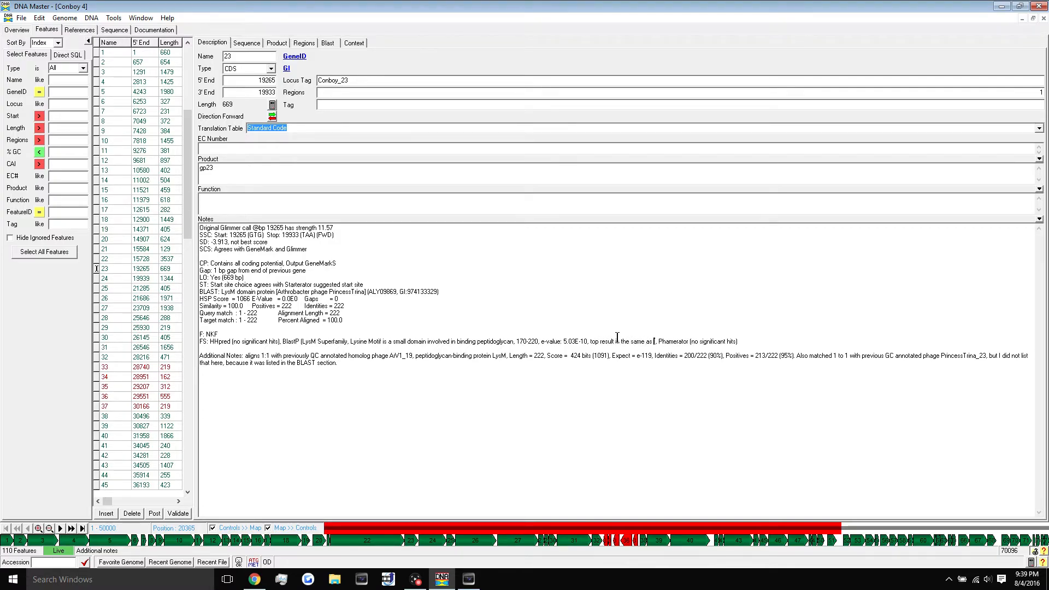
text(result from DN)
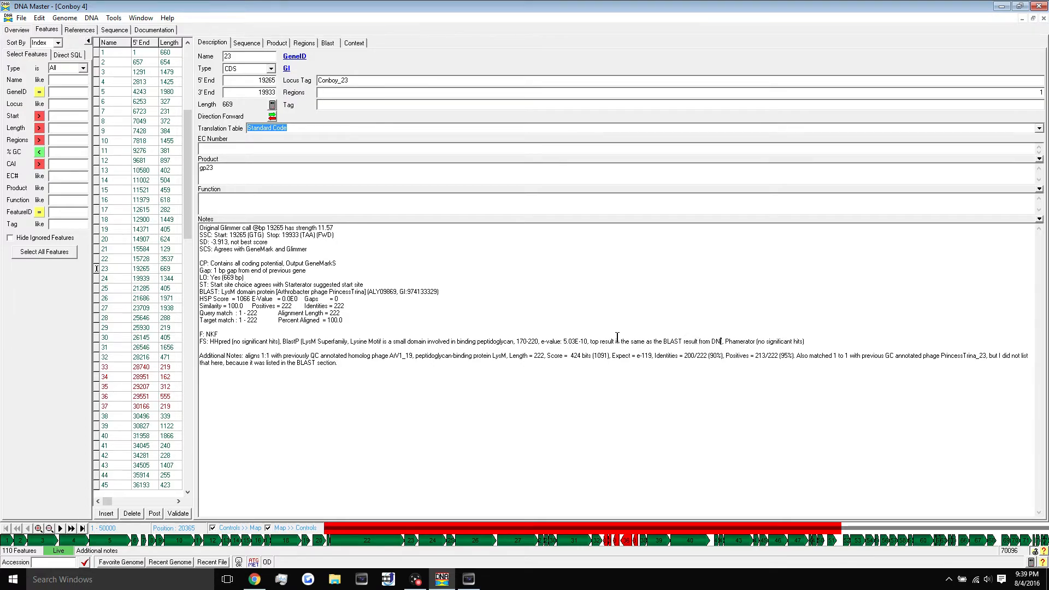
text(A Master))
- Remove the remark about the matching top result from the BlastP evidence in the notes
drag(590, 342, 743, 343)
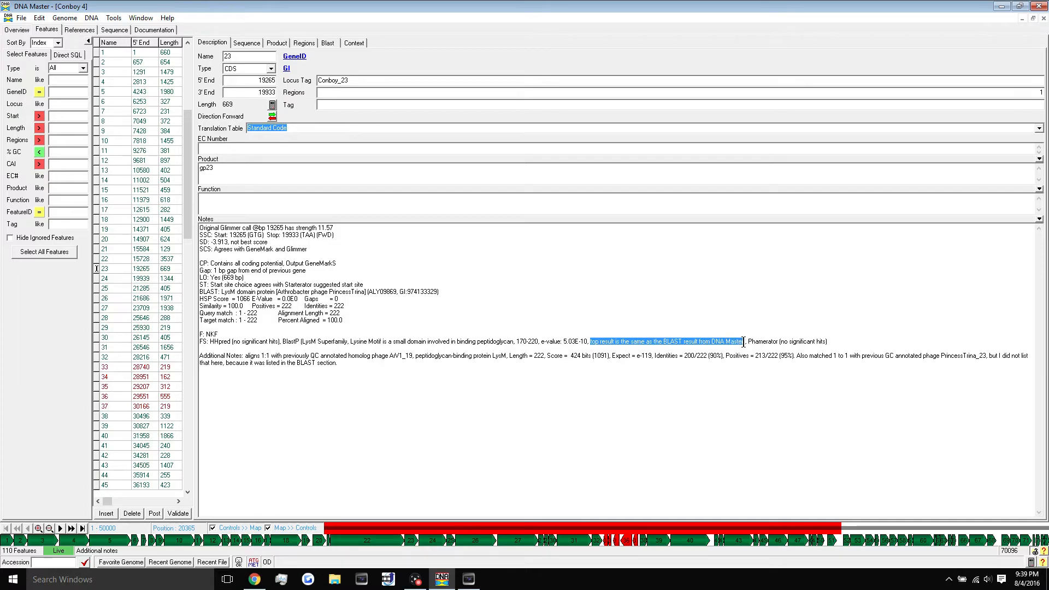
key(BackSpace)
key(BackSpace)
key(BackSpace)
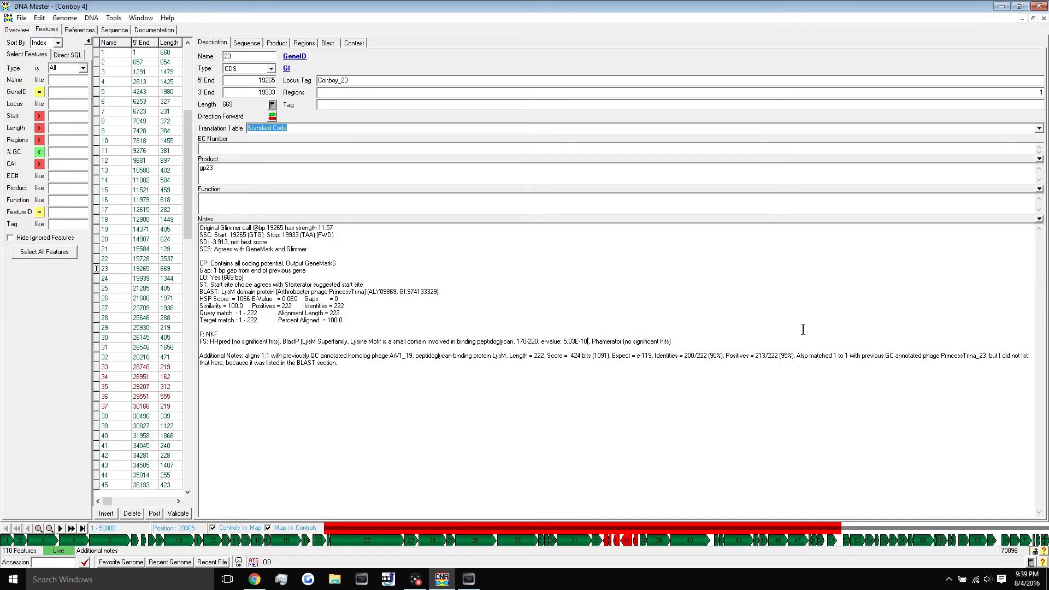
- Check the vB_ArtM-ArV1 hit's title and its score, Expect and identity values in NCBI BLASTp against gene 23's additional notes
click(255, 580)
scroll(280, 365, down, 5)
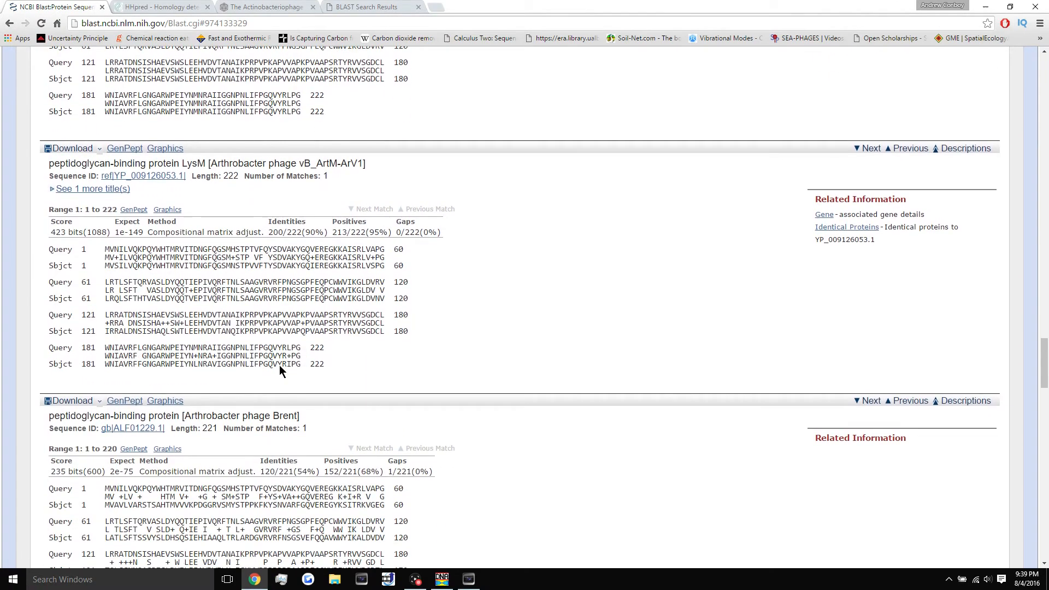
drag(369, 163, 302, 162)
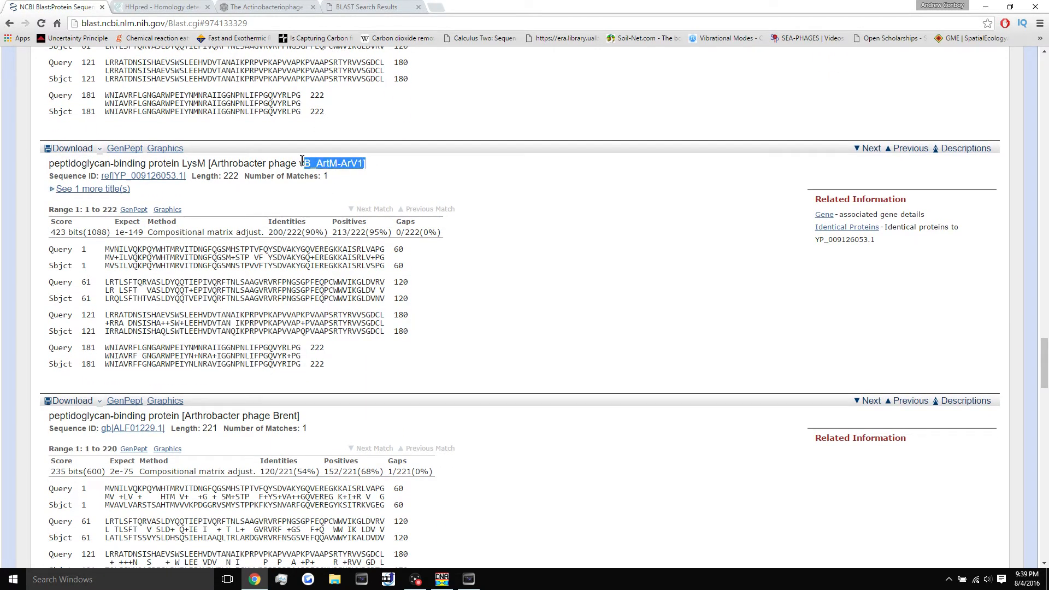
click(301, 161)
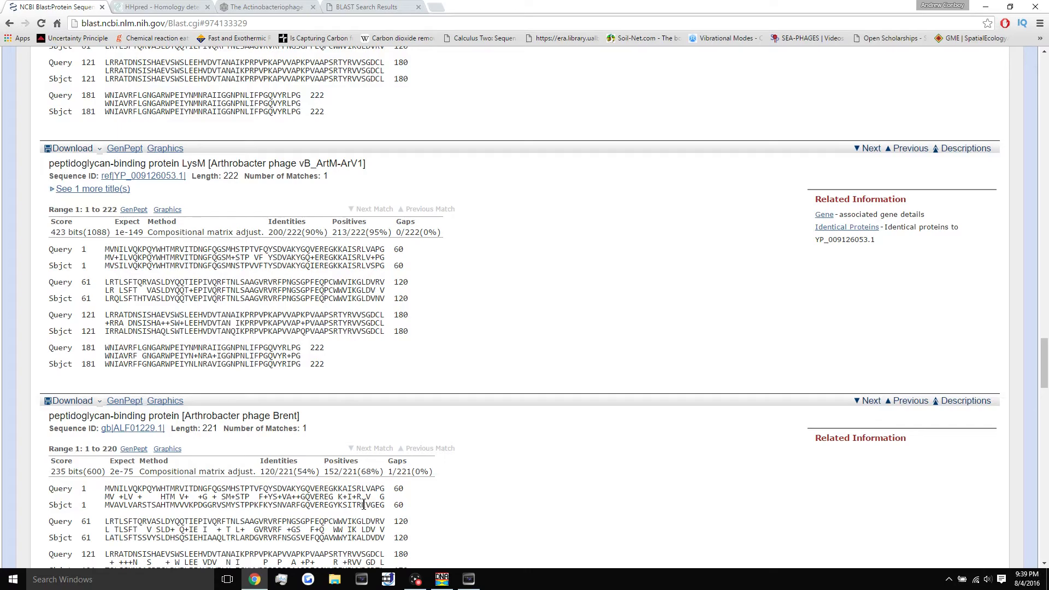
click(441, 578)
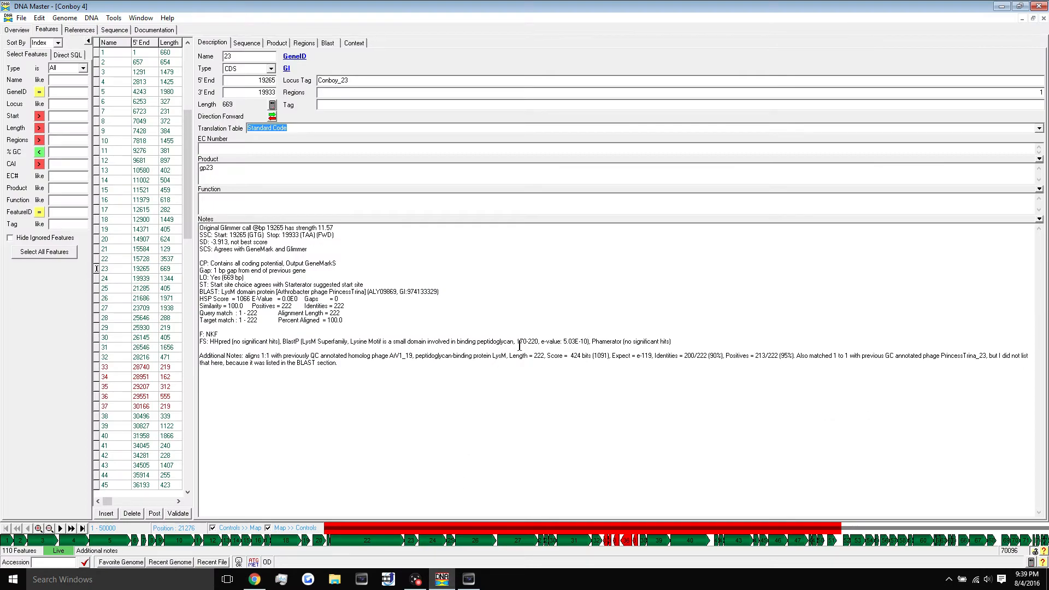
click(254, 580)
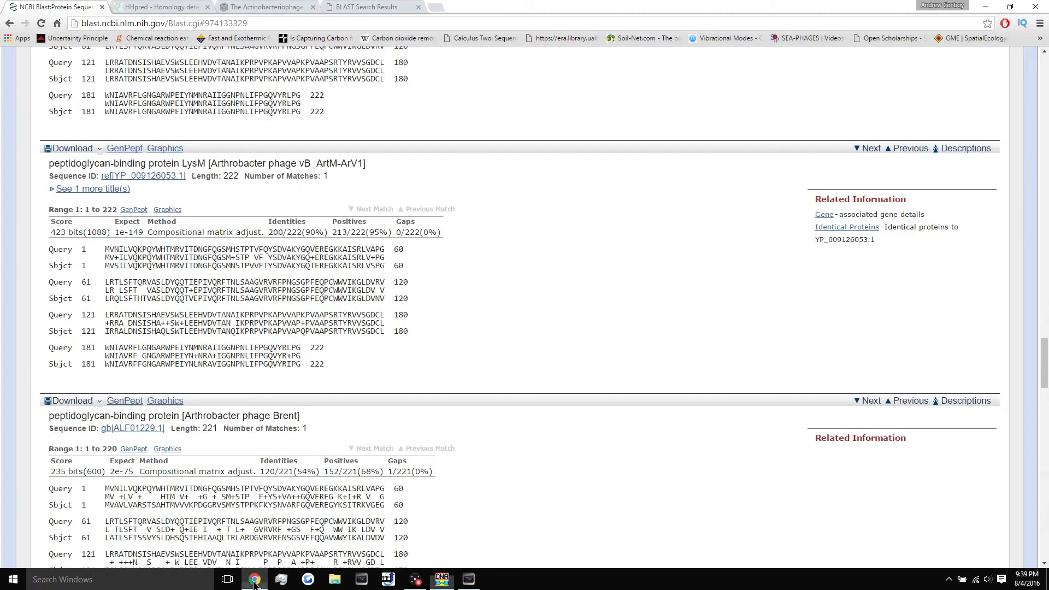
drag(445, 228, 371, 164)
drag(51, 232, 443, 236)
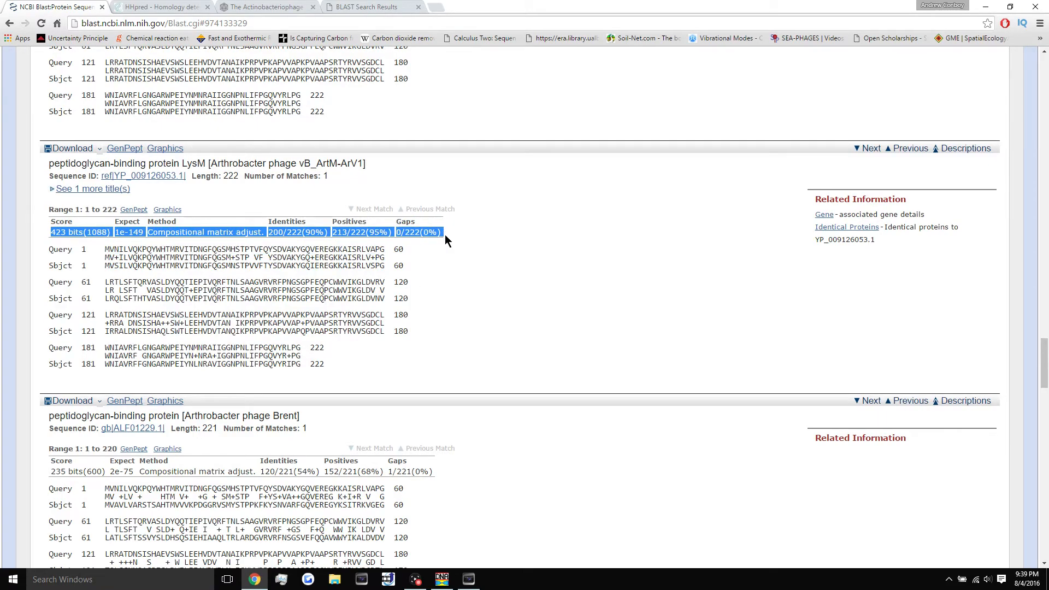
click(88, 249)
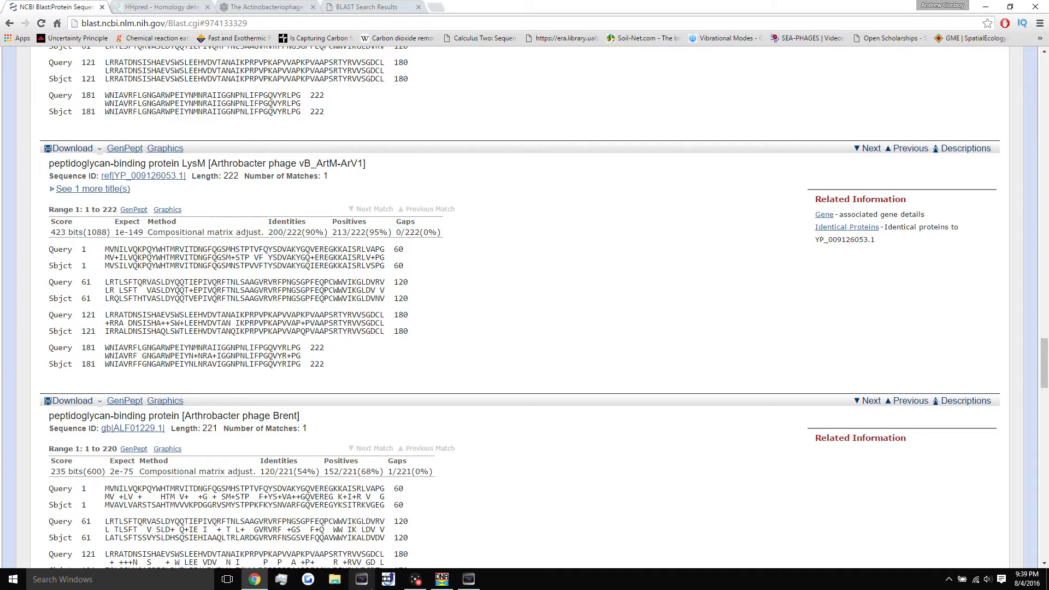
- Post gene 23's feature record in DNA Master
click(441, 580)
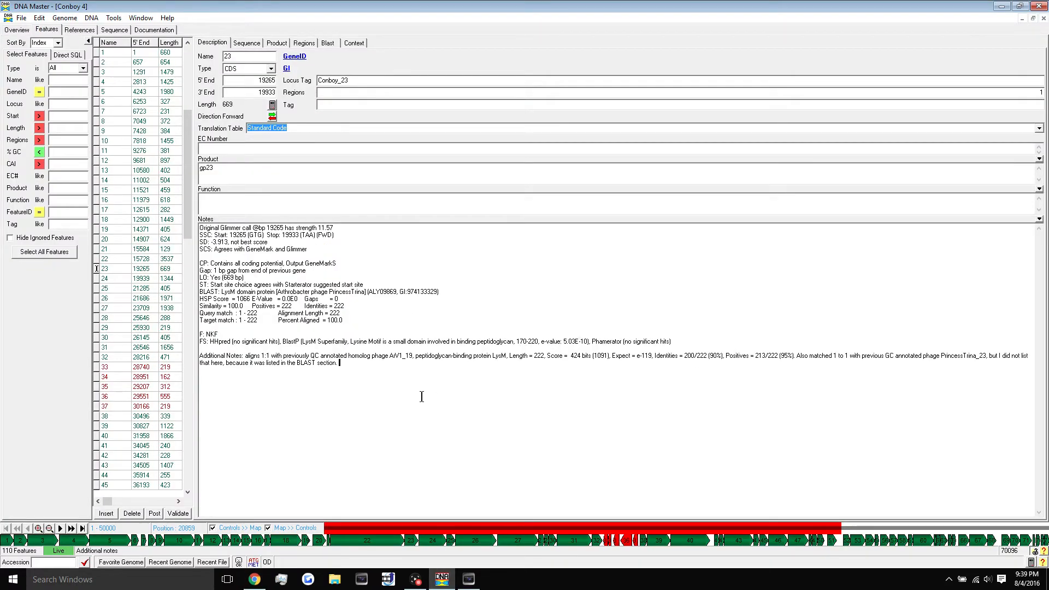
click(154, 513)
- Open the Phage_P2_GpU alignment in the HHpred results and examine the LysM domain hit's description and E-value below it
click(255, 580)
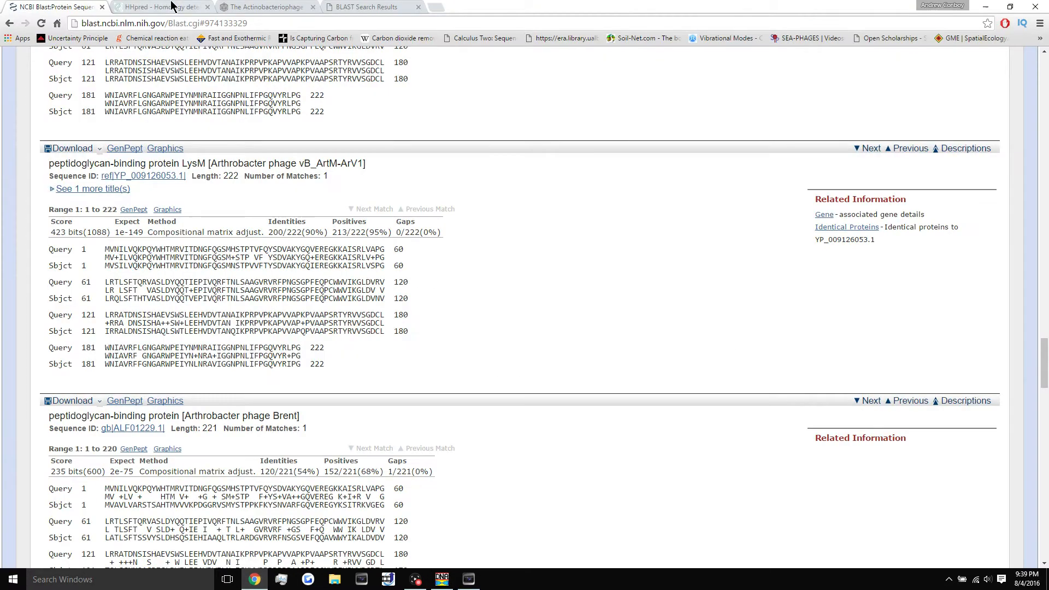
click(174, 7)
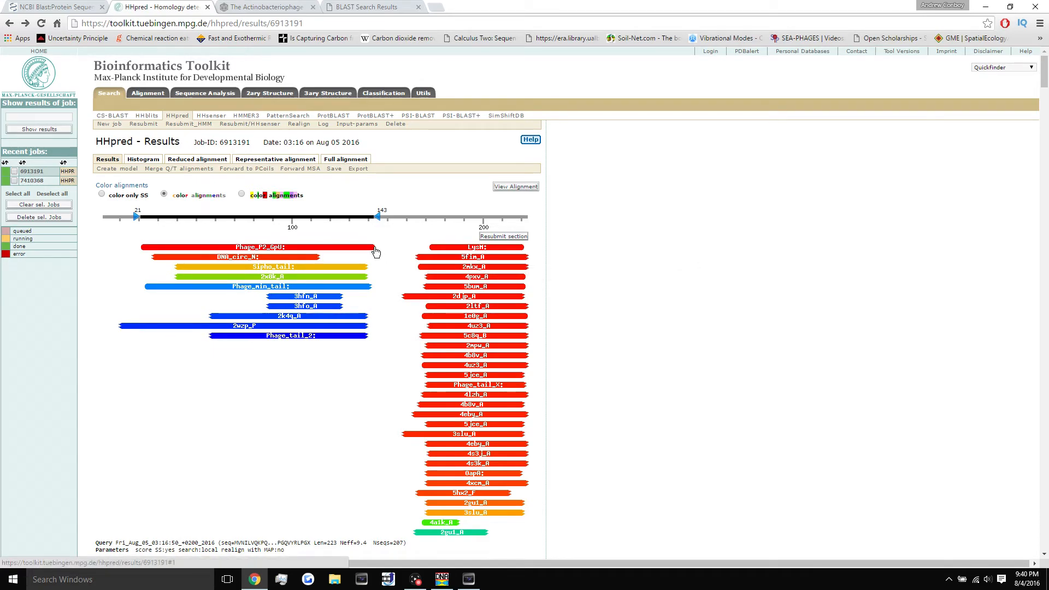
mouse_move(340, 250)
click(341, 250)
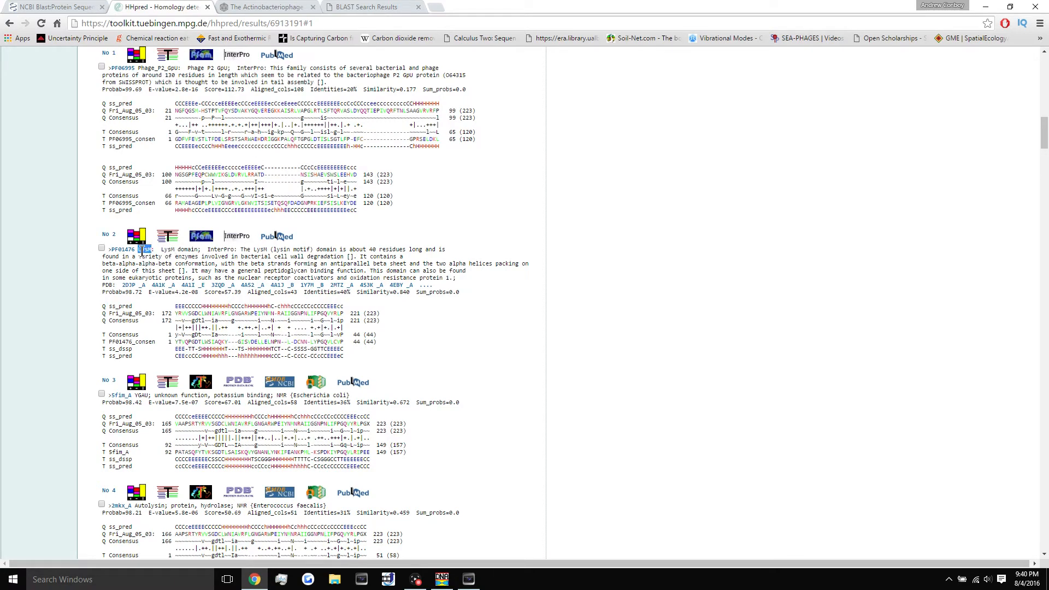
double_click(167, 251)
click(189, 250)
triple_click(189, 250)
click(189, 250)
drag(199, 294, 171, 294)
click(251, 262)
- Check the name of the Autolysin hit further down the HHpred alignments
scroll(251, 262, down, 2)
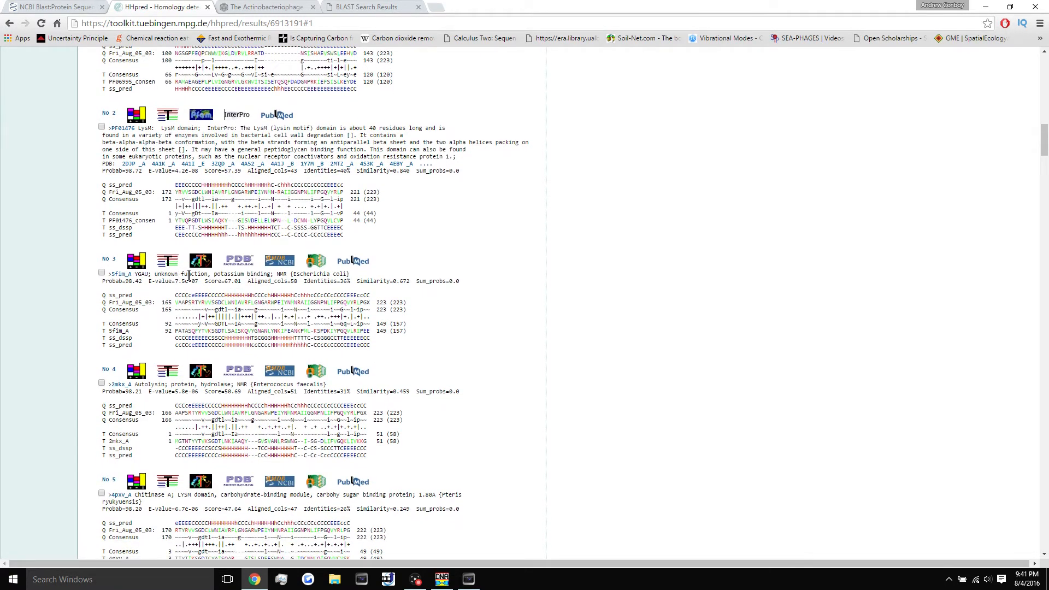
double_click(147, 385)
click(147, 385)
scroll(156, 352, up, 2)
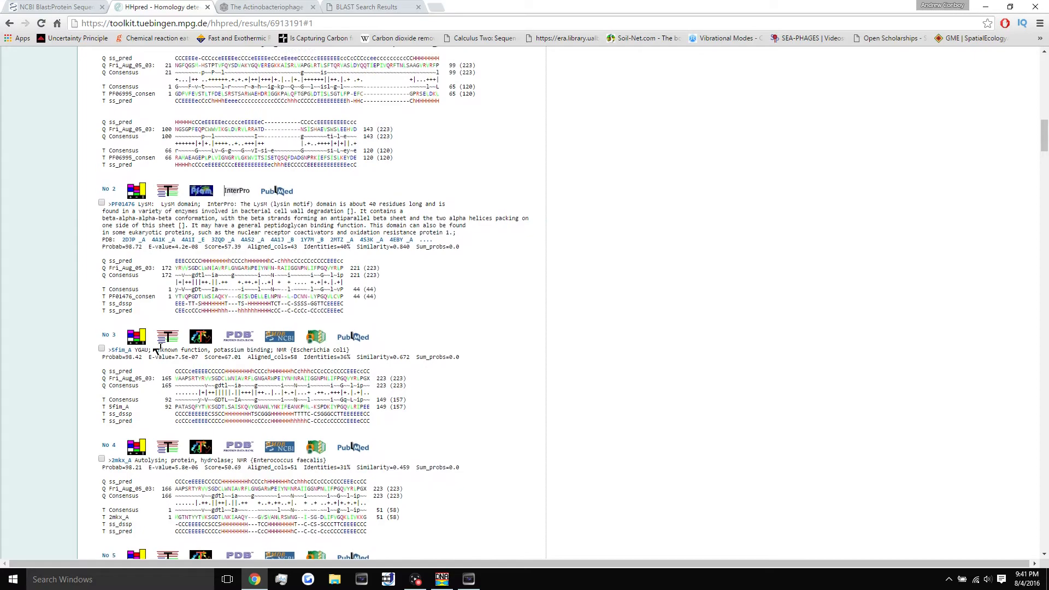
- Open the LysM hit from the HHpred graphic and review the ranked hit table down to the first alignments
scroll(350, 243, up, 20)
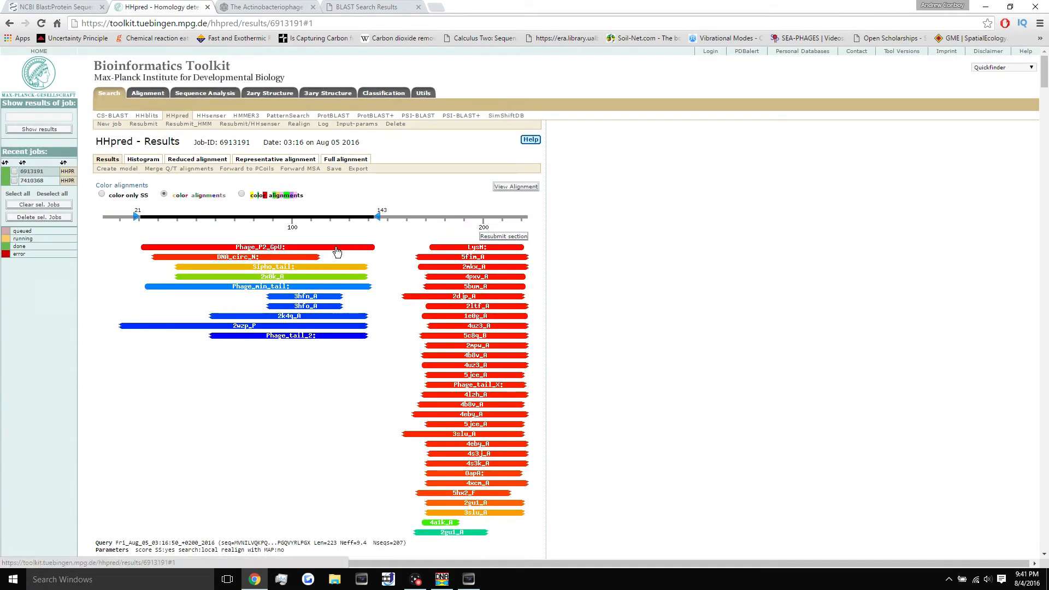
click(453, 247)
scroll(328, 194, up, 15)
scroll(327, 192, down, 6)
scroll(326, 190, down, 1)
scroll(327, 190, up, 10)
scroll(337, 254, down, 15)
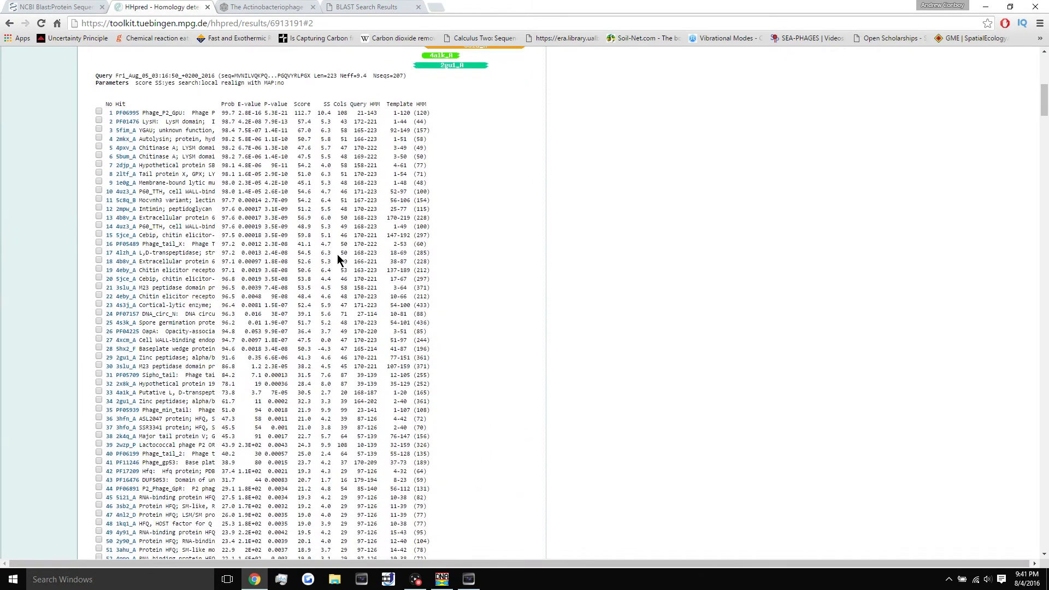
scroll(337, 254, down, 1)
scroll(337, 254, up, 7)
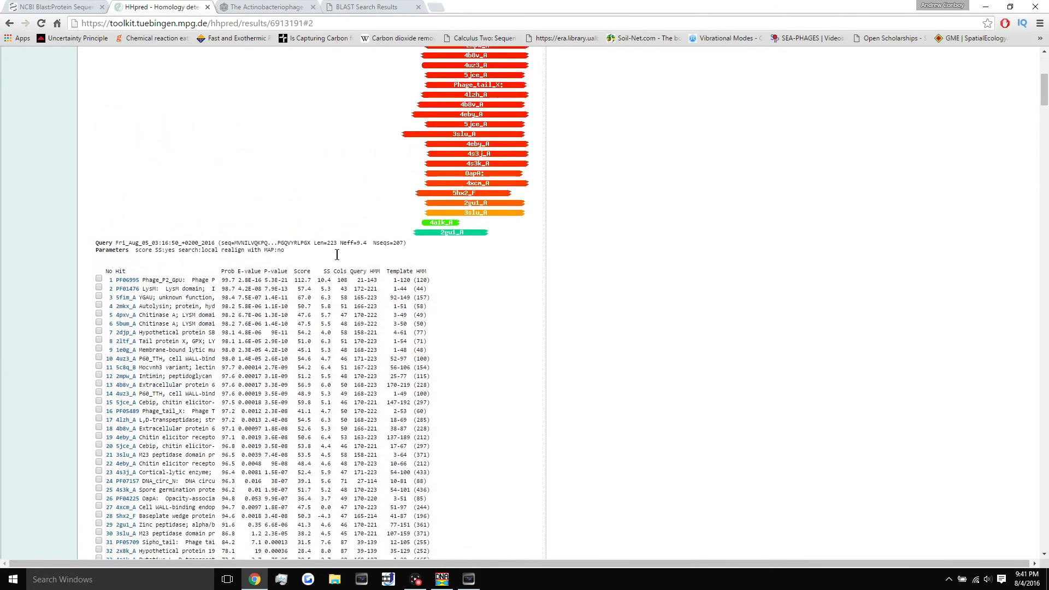
scroll(336, 254, down, 1)
scroll(337, 255, down, 11)
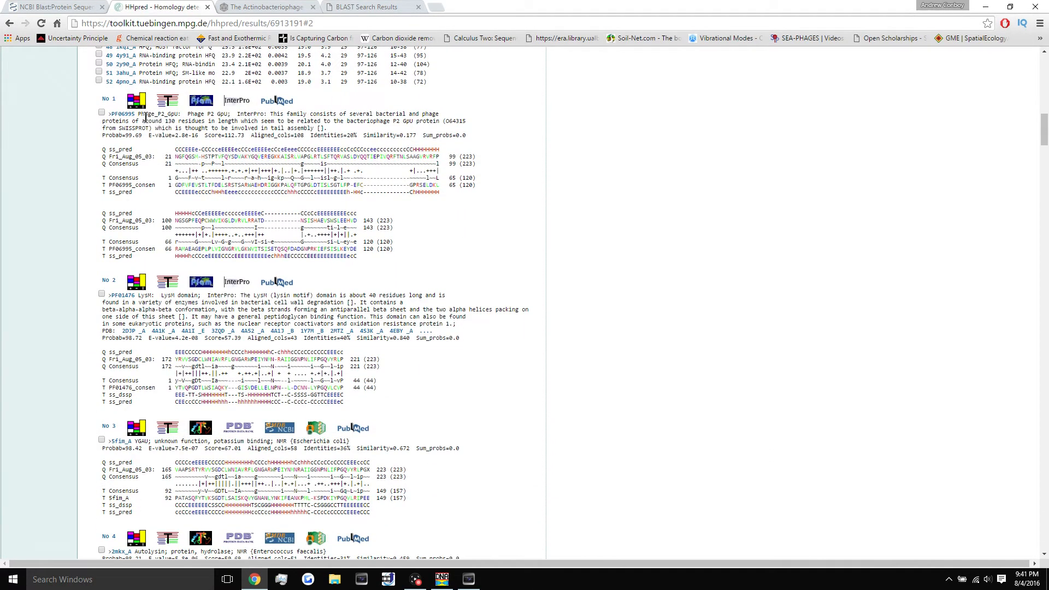
- Read the Phage_P2_GpU hit's family description, including its suggested role in tail assembly
drag(139, 116, 289, 119)
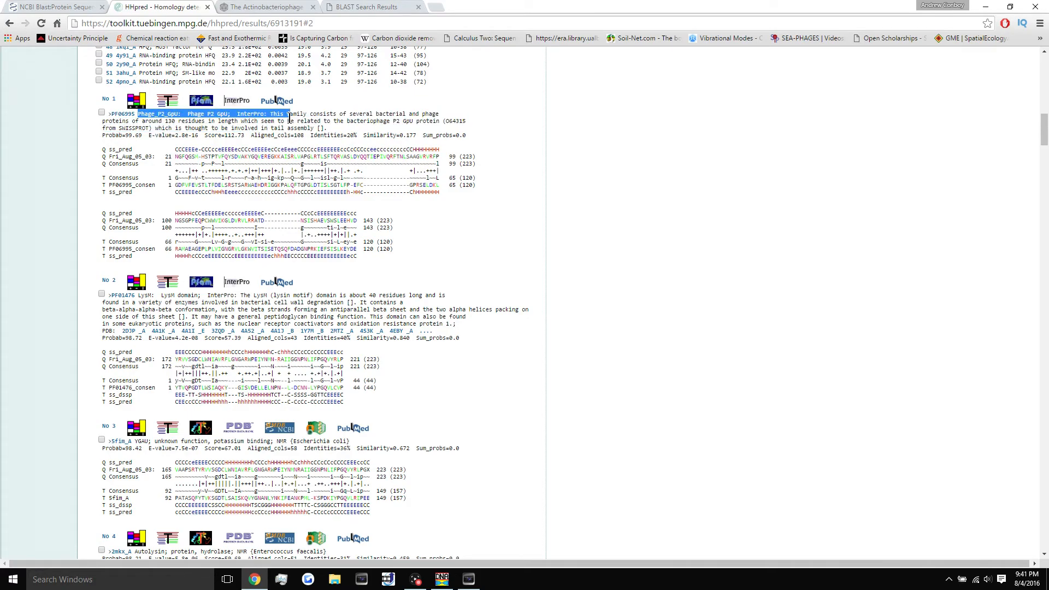
click(289, 119)
drag(277, 115, 361, 120)
click(323, 130)
drag(257, 129, 334, 131)
click(334, 131)
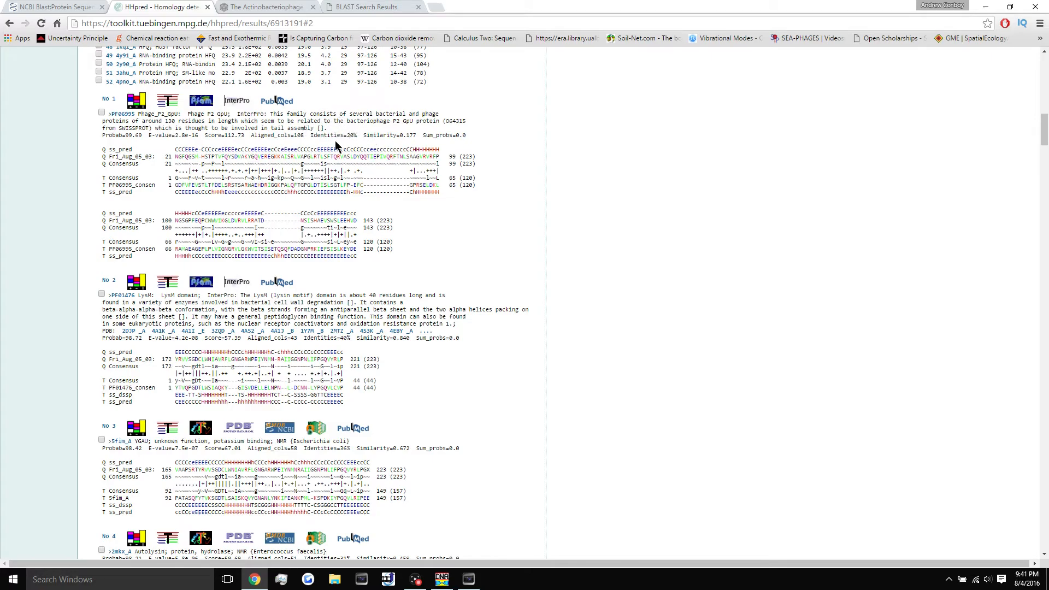
drag(327, 129, 201, 130)
click(201, 125)
- Examine the LysM domain hit's name, alignment, description and probability in the HHpred results
drag(139, 296, 153, 298)
click(190, 298)
double_click(166, 360)
click(173, 387)
scroll(189, 335, up, 1)
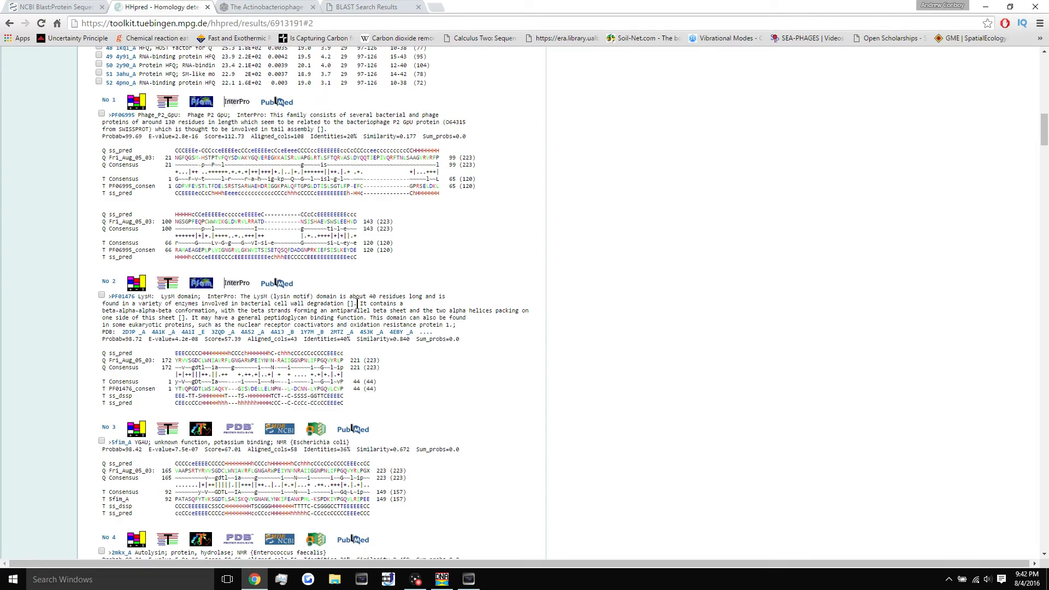
drag(357, 304, 342, 299)
click(338, 299)
mouse_move(142, 340)
mouse_down()
mouse_move(98, 340)
mouse_move(150, 341)
mouse_move(128, 340)
mouse_up()
click(135, 341)
- Replace the HHpred entry's "no significant hits" in gene 23's notes with HHpred's LysM domain description through "cell wall degradation", removing its line break
drag(138, 299, 355, 304)
key(ctrl+c)
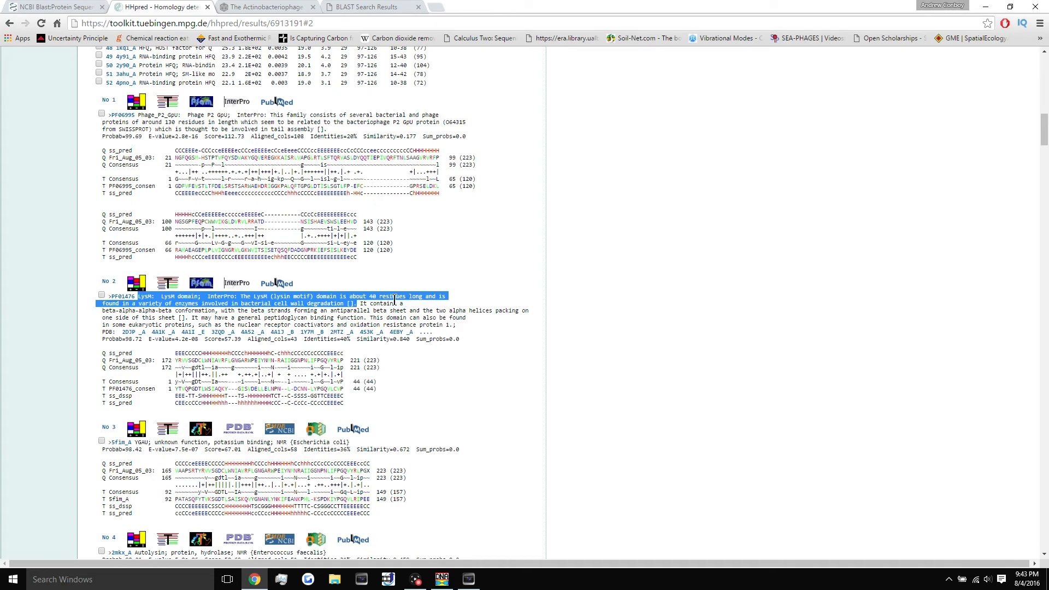
click(442, 578)
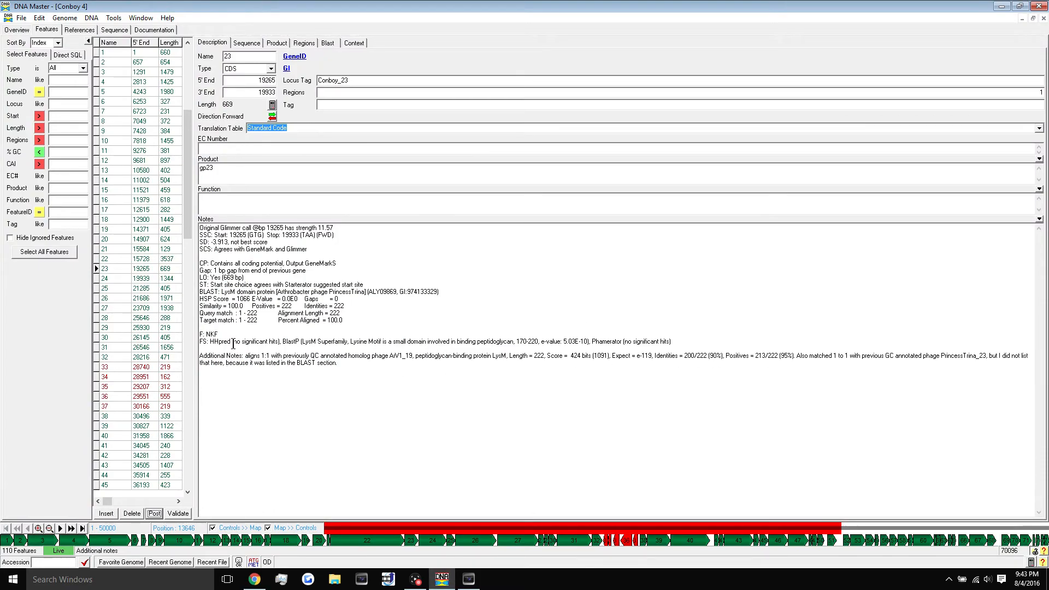
drag(232, 342, 274, 345)
drag(276, 346, 279, 343)
right_click(263, 345)
click(296, 389)
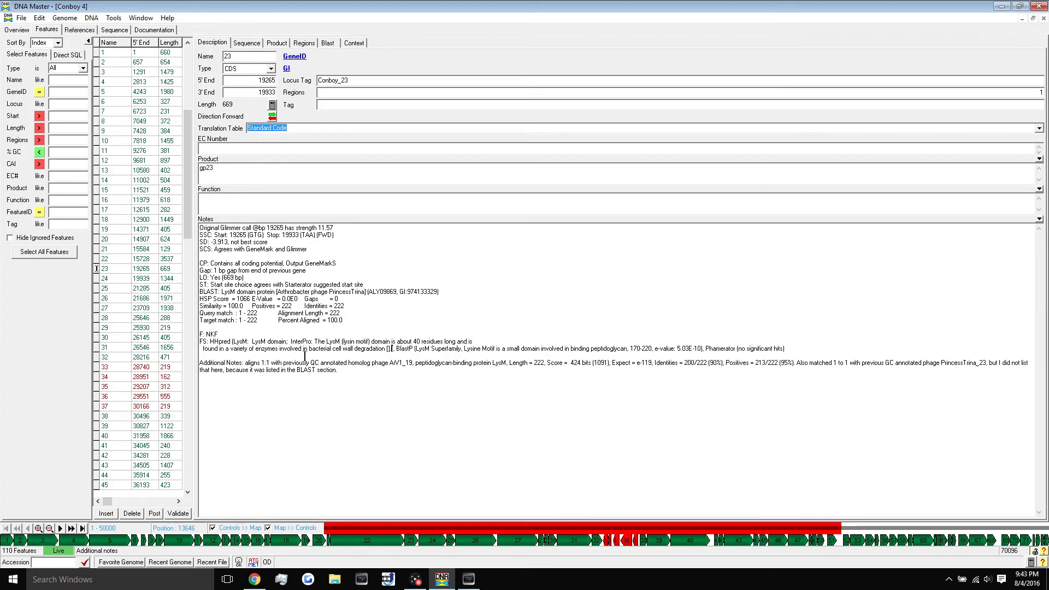
click(492, 342)
key(Delete)
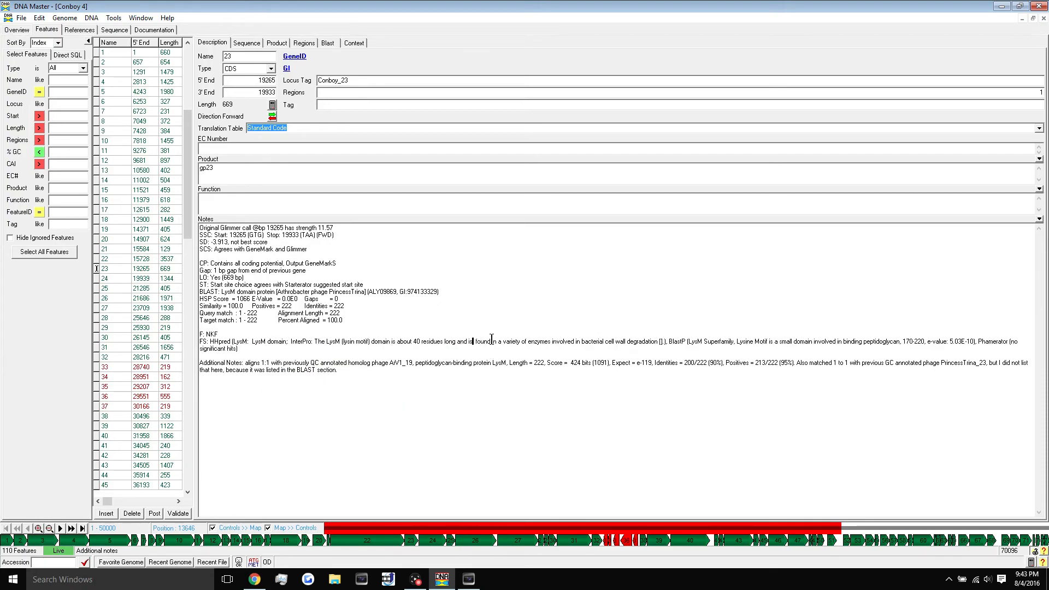
- Copy the LysM hit's statistics line, Probab=98.72 through Sum_probs=0.0, from HHpred into gene 23's DNA Master notes after "cell wall degradation," and post the record
click(255, 579)
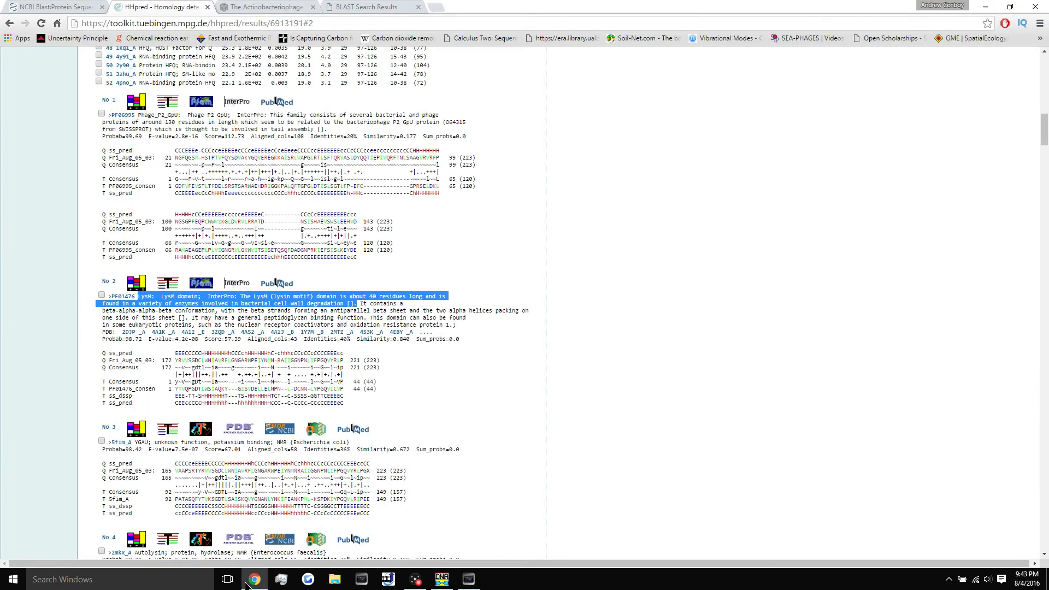
drag(102, 339, 461, 341)
key(ctrl+c)
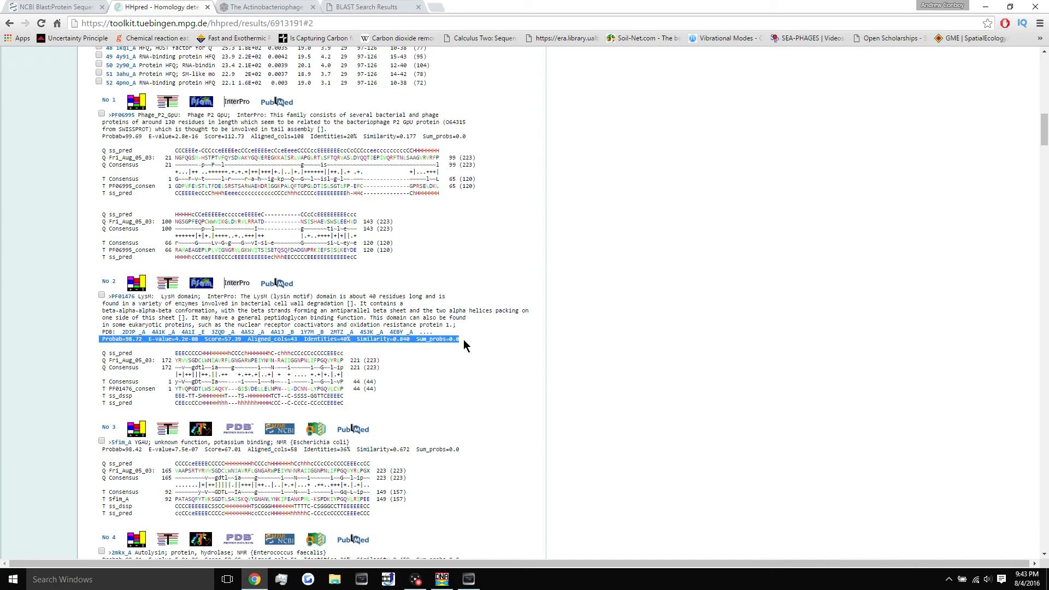
click(261, 580)
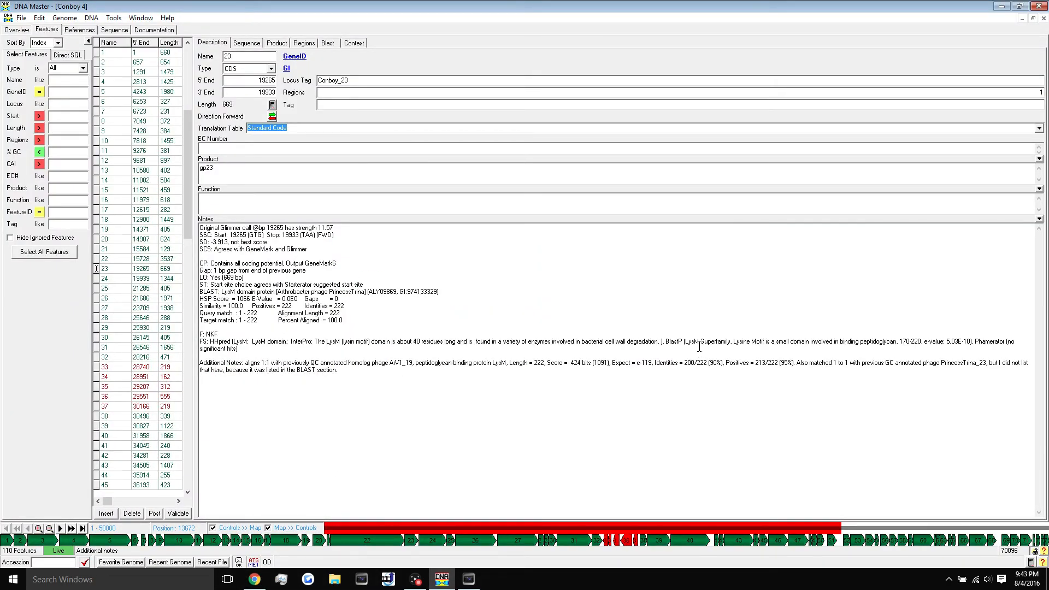
right_click(660, 342)
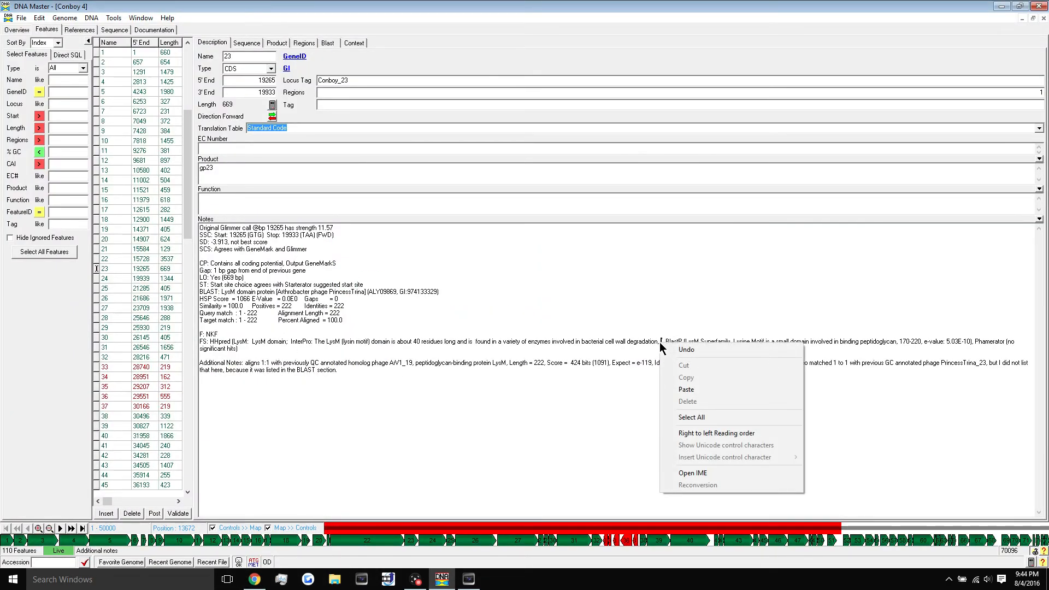
click(680, 390)
key(BackSpace)
click(154, 513)
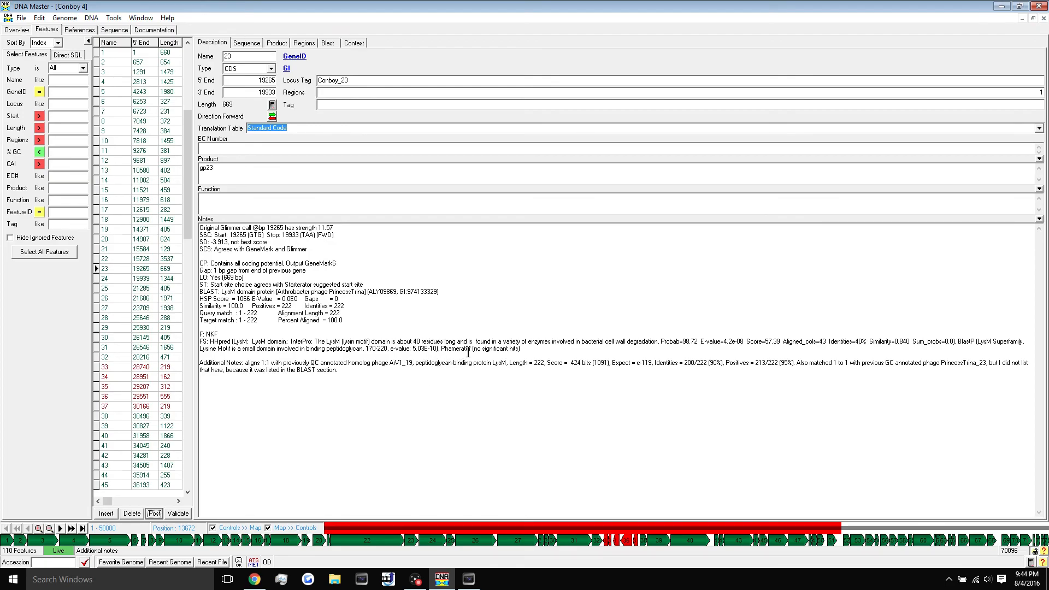
- Retype the final "s" of the Phamerator entry's "no significant hits" in gene 23's notes and post the record again
drag(474, 350, 518, 350)
click(517, 350)
text(s)
click(153, 513)
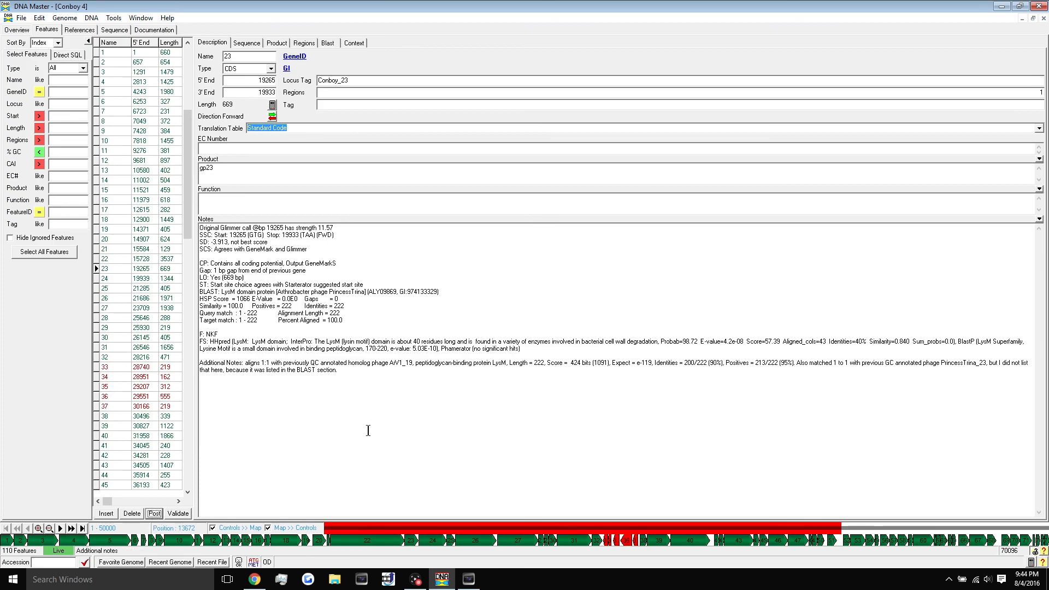